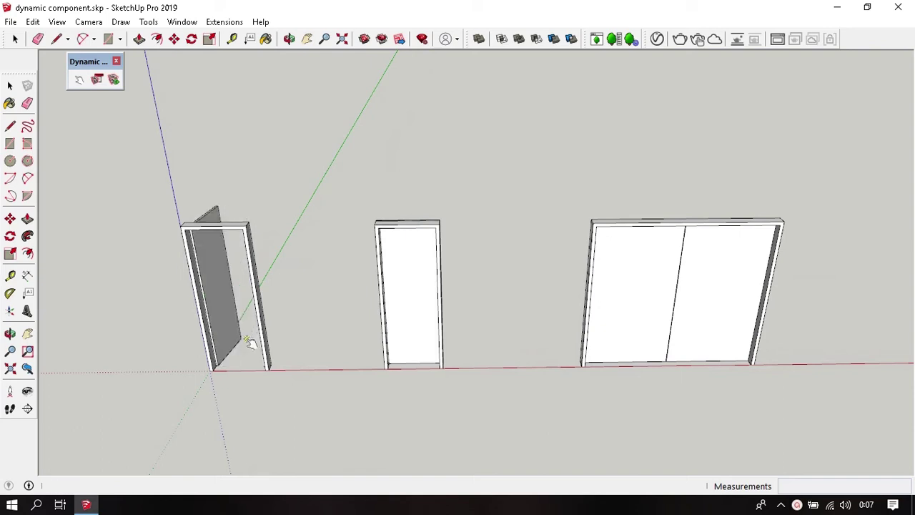
Step: With the Interact tool, open and close the left swing door, middle sliding door and double door
click(225, 309)
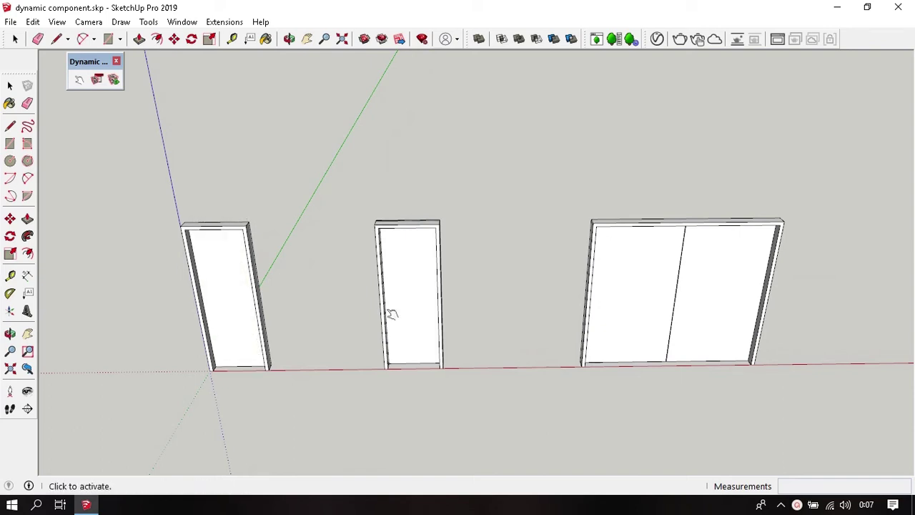
click(430, 323)
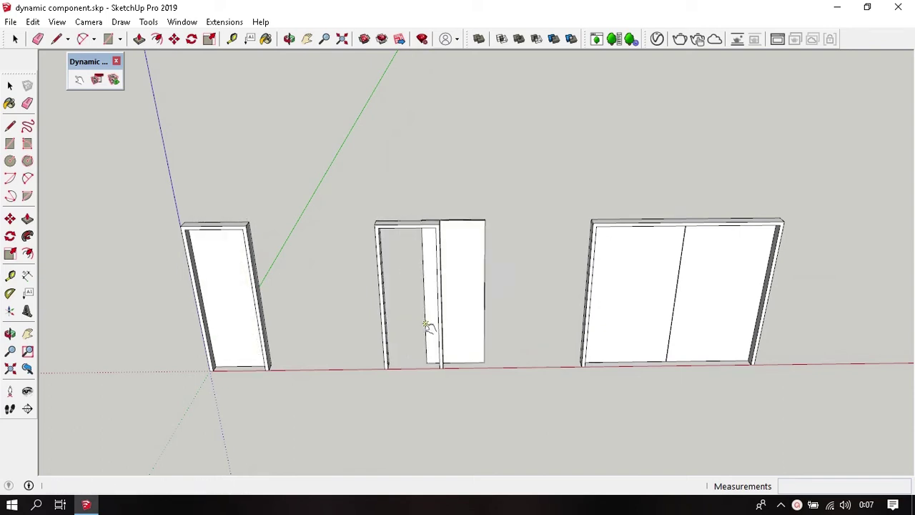
click(466, 323)
click(689, 332)
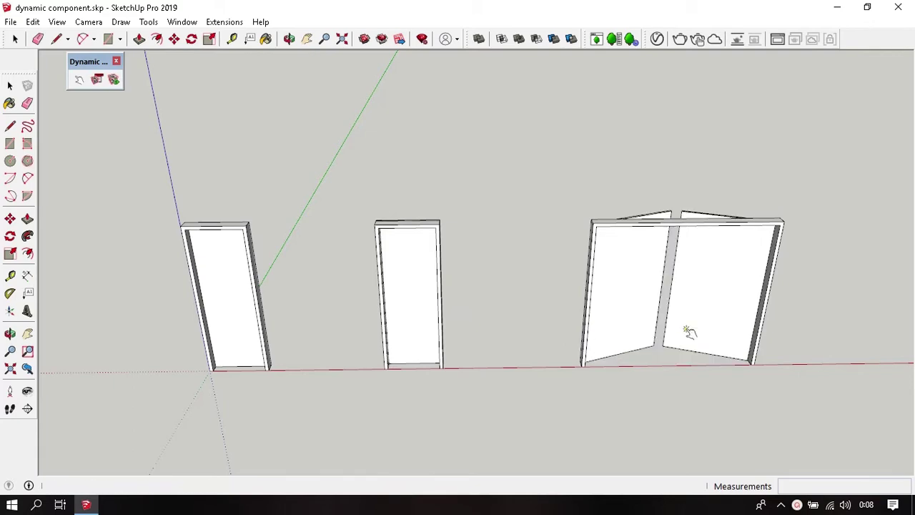
click(701, 310)
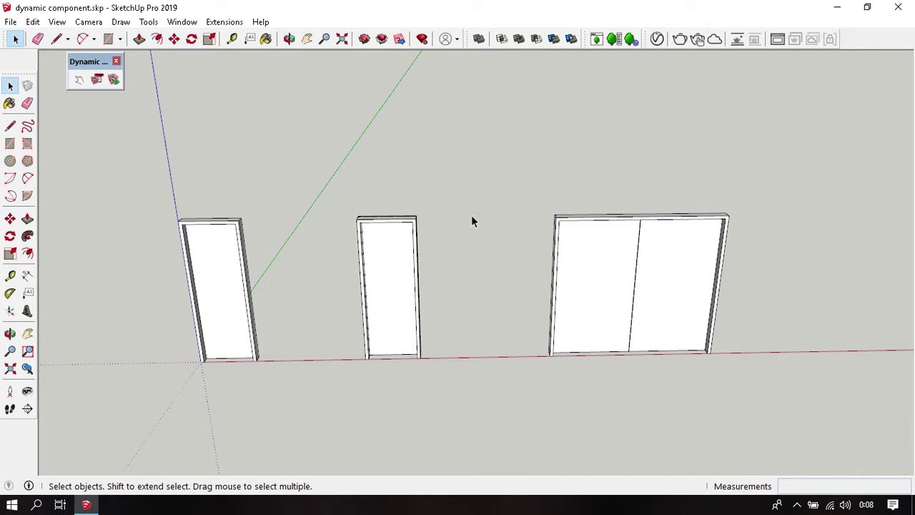
click(78, 82)
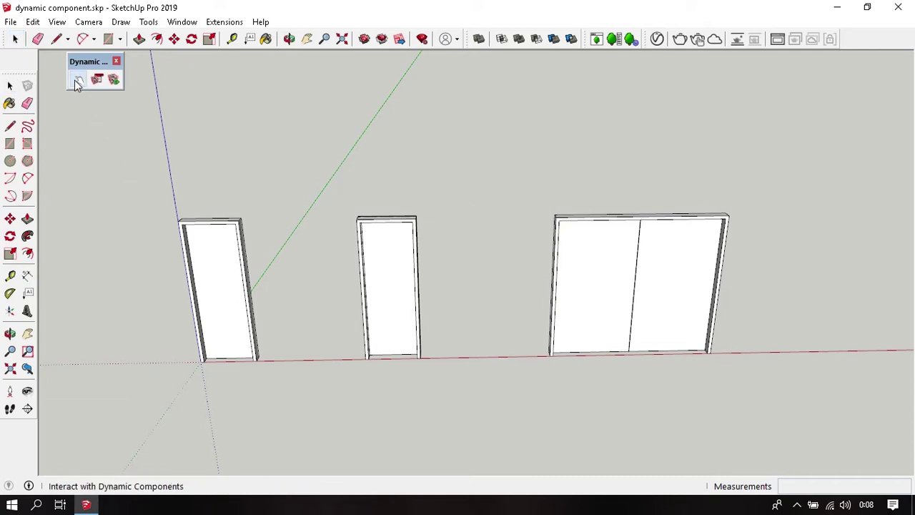
click(239, 307)
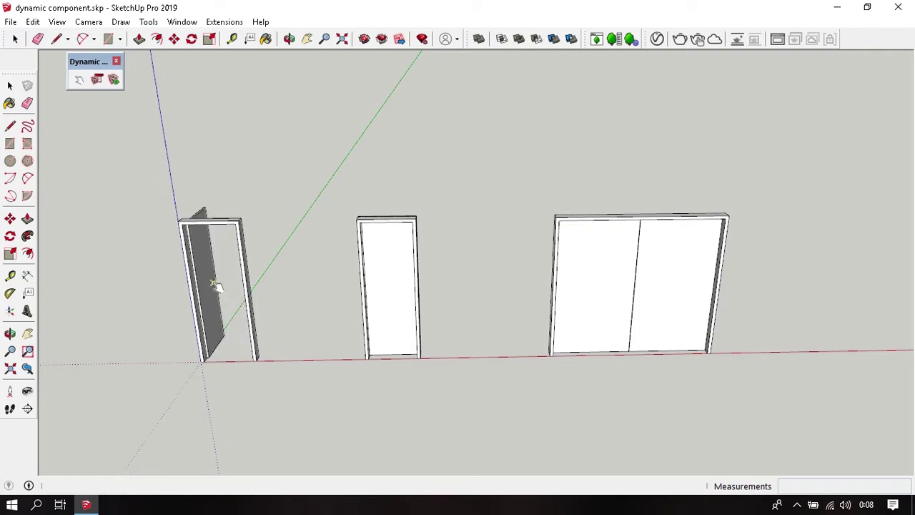
click(217, 287)
click(405, 272)
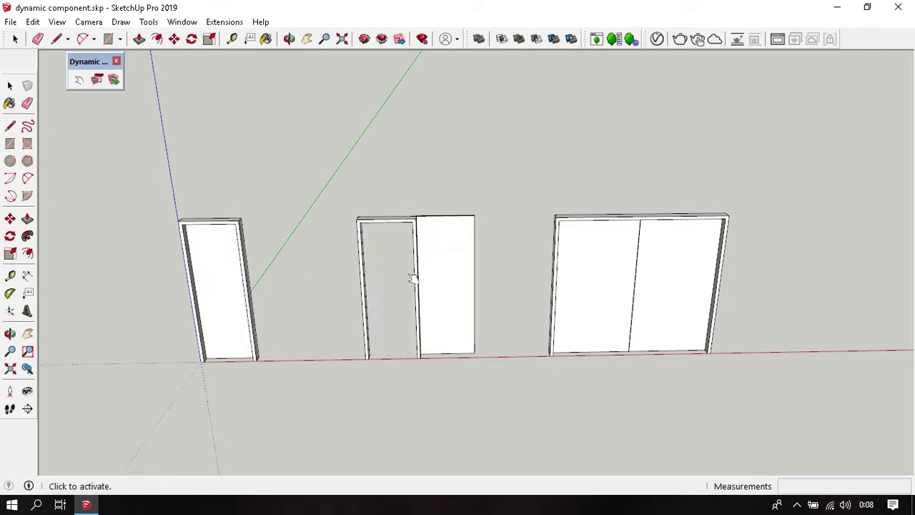
click(462, 277)
click(647, 299)
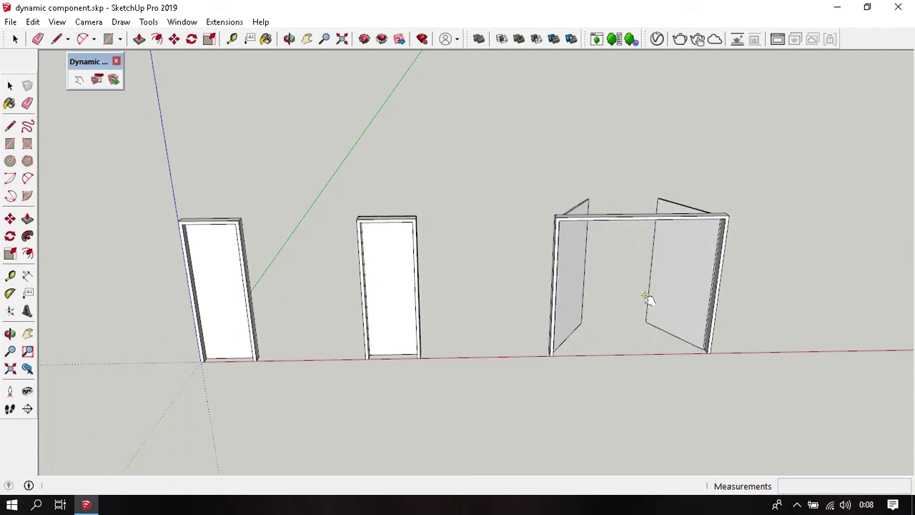
click(647, 299)
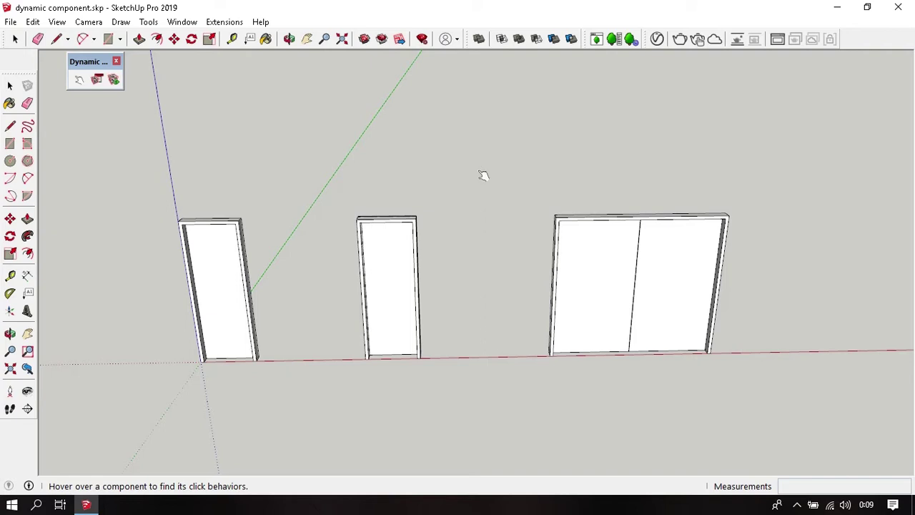
Step: Zoom in closer and swing the left door open and then shut again
key(space)
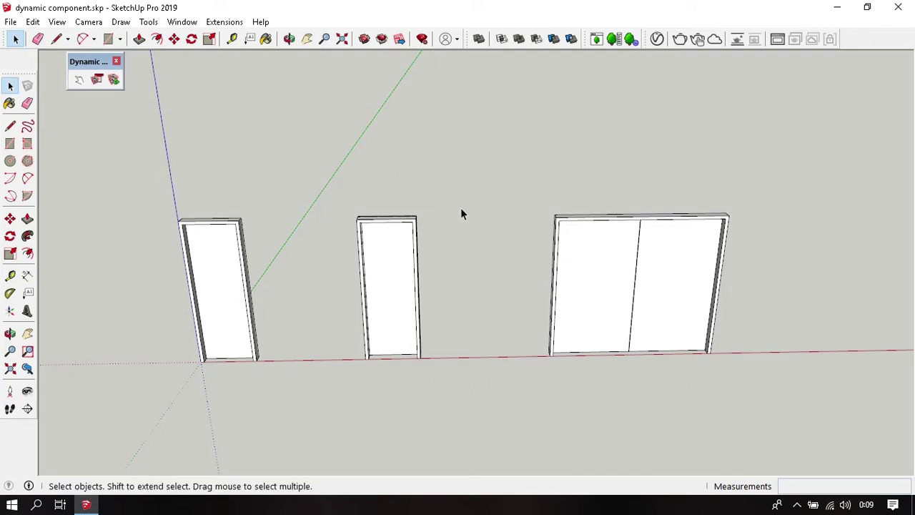
middle_drag(243, 197, 350, 210)
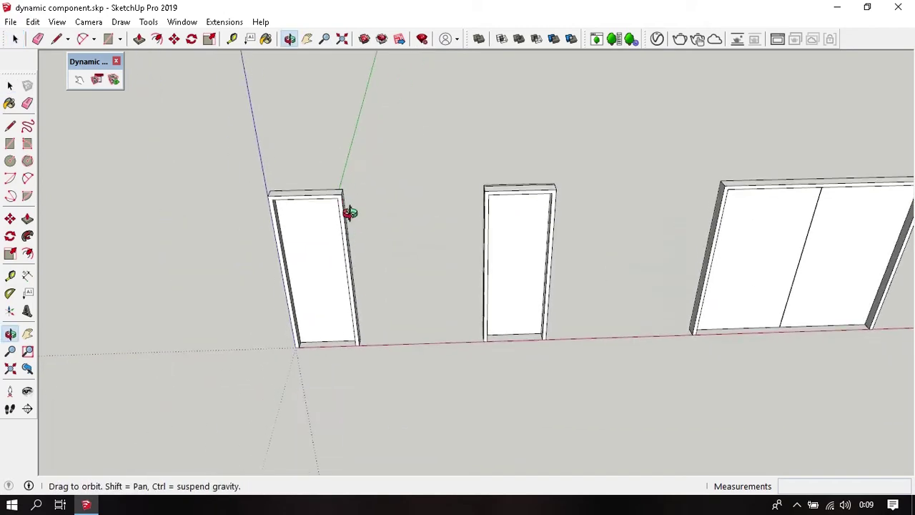
scroll(332, 257, up, 2)
middle_drag(332, 257, 444, 286)
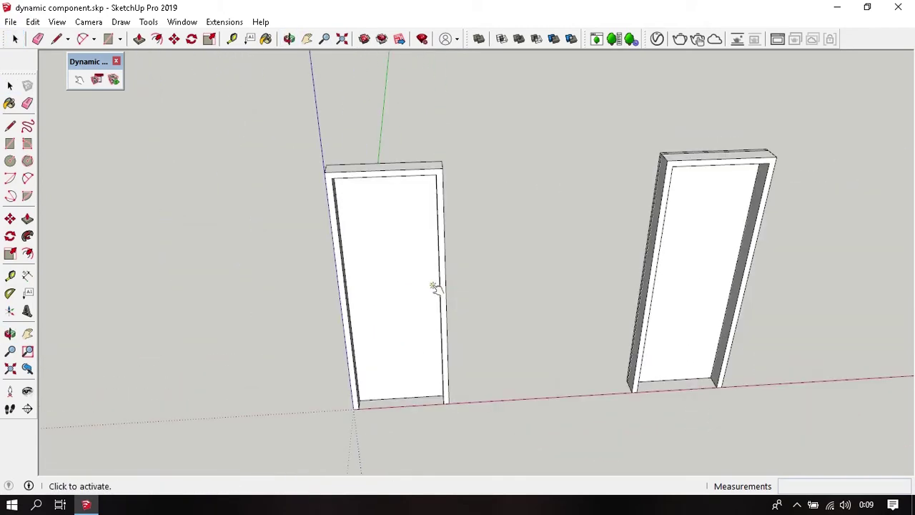
scroll(433, 286, up, 1)
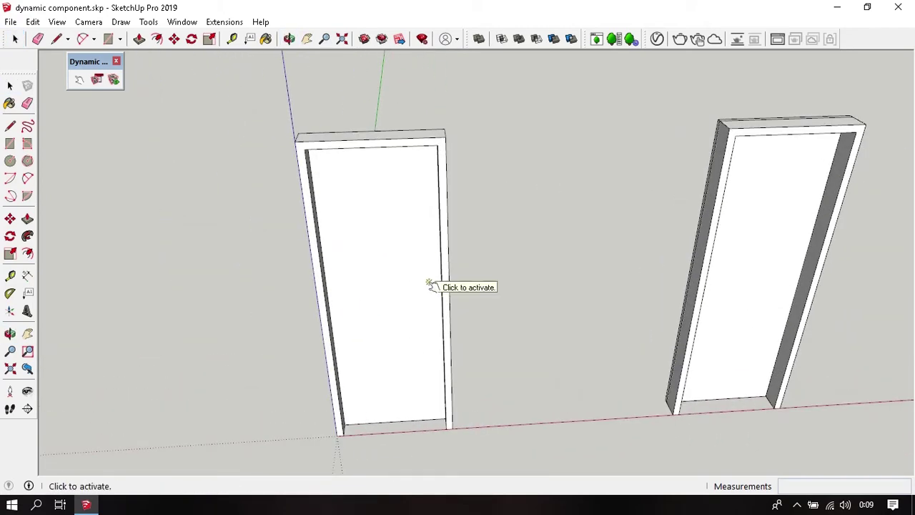
click(427, 275)
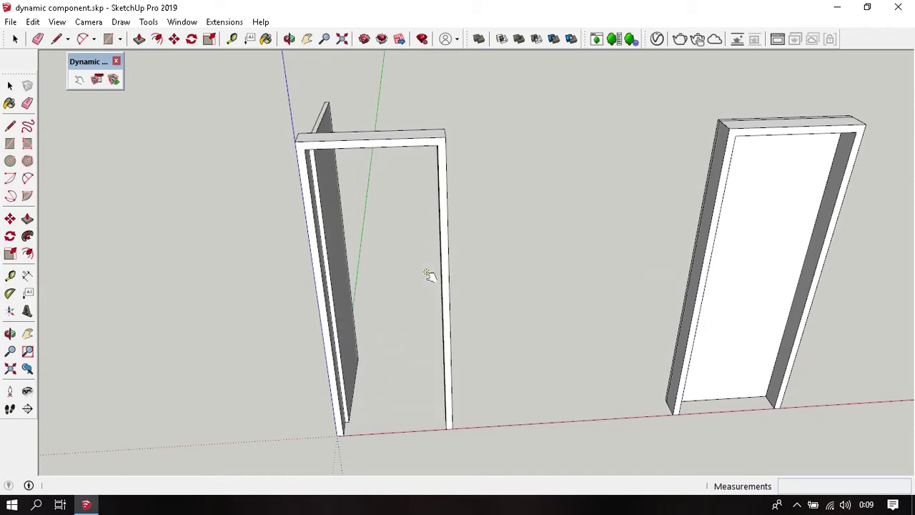
mouse_move(397, 288)
middle_down()
mouse_move(384, 157)
mouse_move(387, 241)
middle_up()
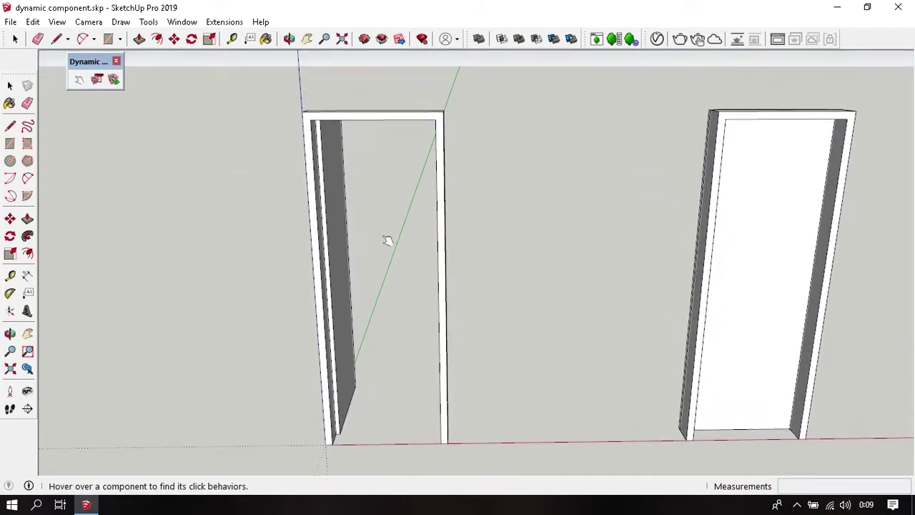
click(347, 245)
mouse_move(380, 228)
middle_down()
mouse_move(353, 303)
mouse_move(400, 281)
middle_up()
Step: Reframe all three doors and hide then re-show the Dynamic Components toolbar
key(space)
scroll(401, 280, down, 3)
scroll(484, 254, down, 2)
mouse_move(484, 254)
middle_down()
mouse_move(409, 245)
mouse_move(450, 331)
mouse_move(370, 310)
middle_up()
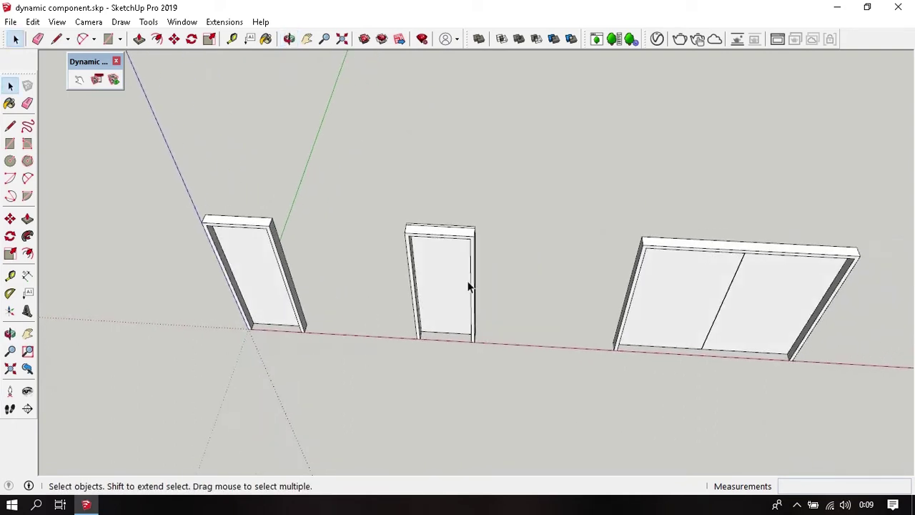
mouse_move(467, 286)
middle_down()
mouse_move(395, 265)
mouse_move(412, 276)
middle_up()
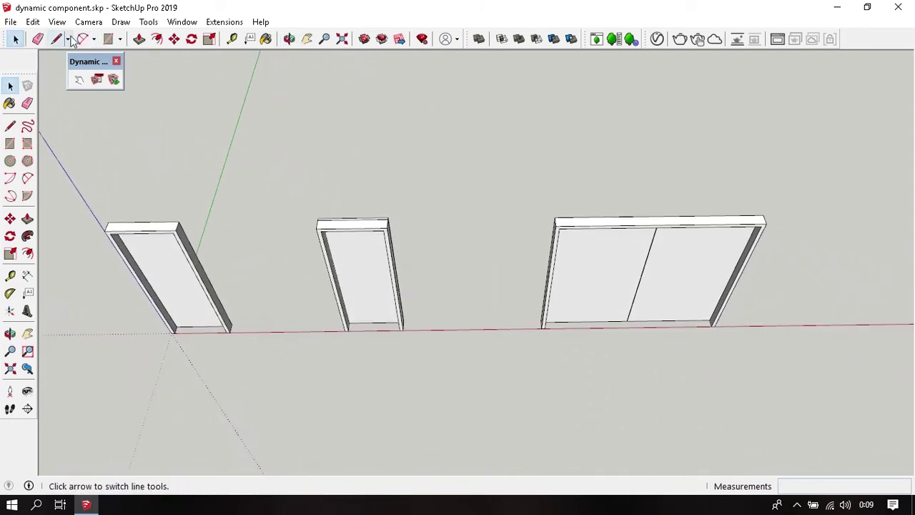
click(116, 61)
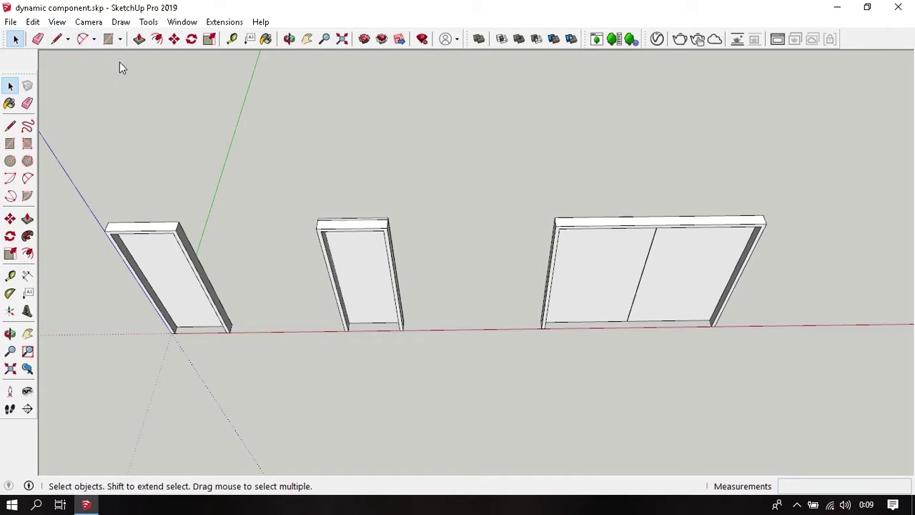
click(57, 21)
click(79, 36)
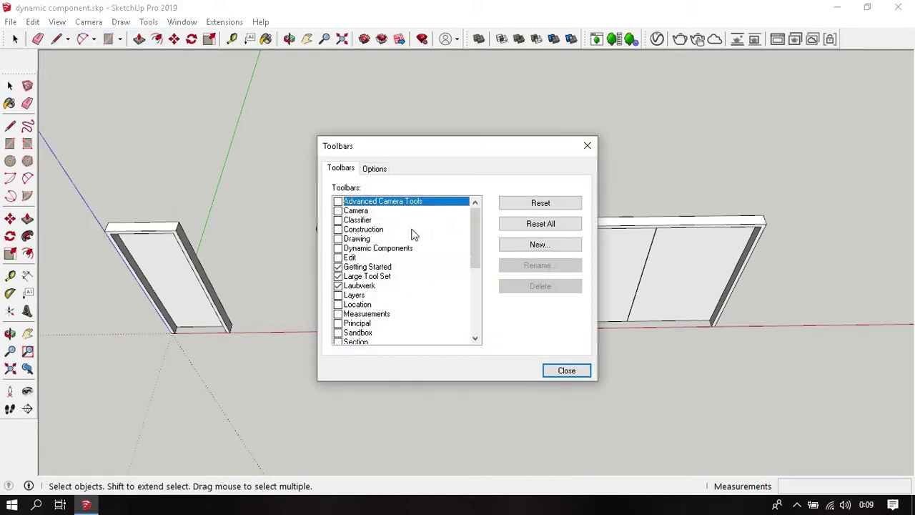
click(341, 249)
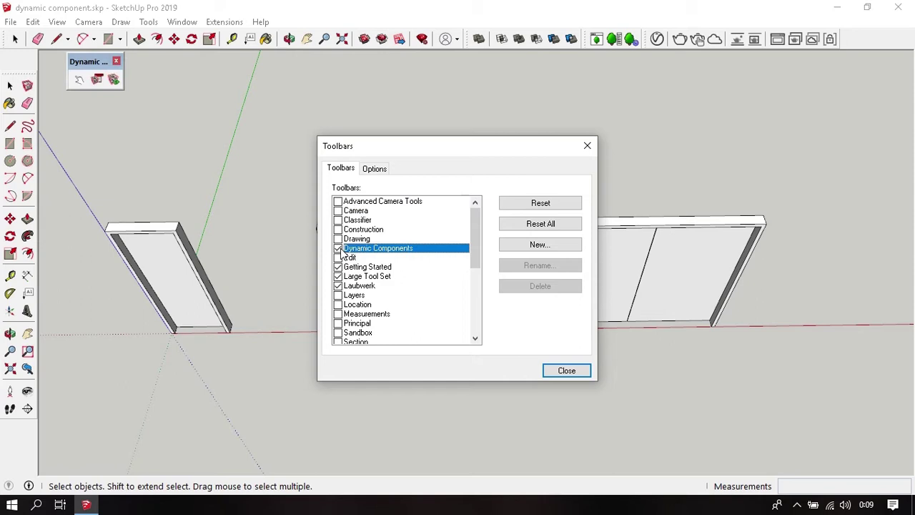
click(583, 369)
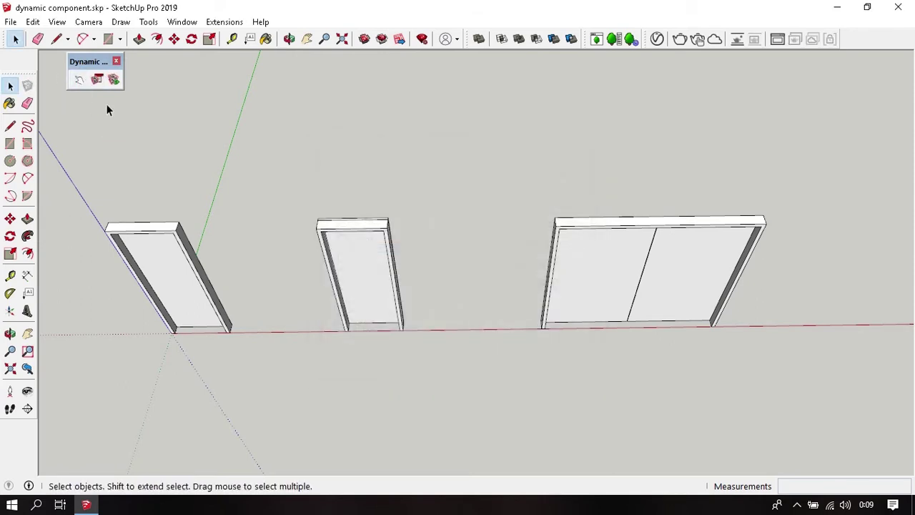
Step: Cycle the left, middle sliding and double doors open and closed once more
scroll(490, 159, down, 2)
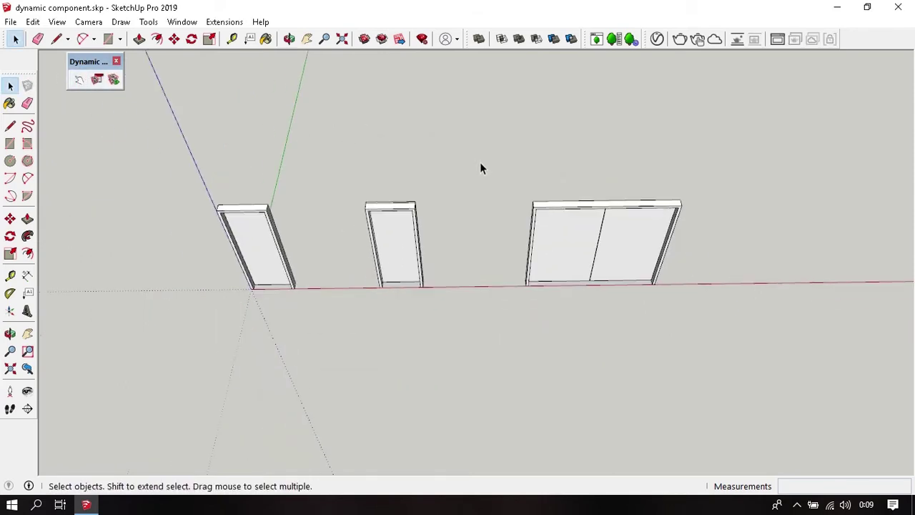
scroll(480, 162, down, 1)
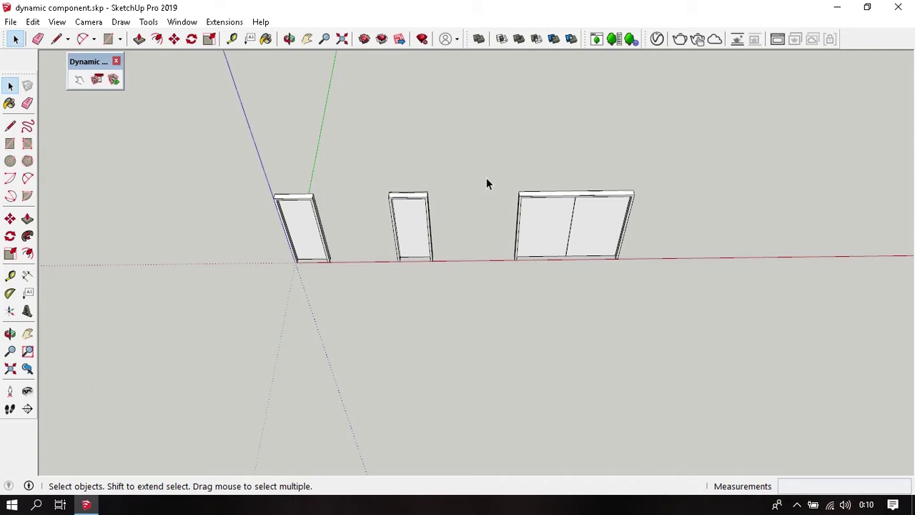
scroll(314, 239, up, 3)
click(299, 221)
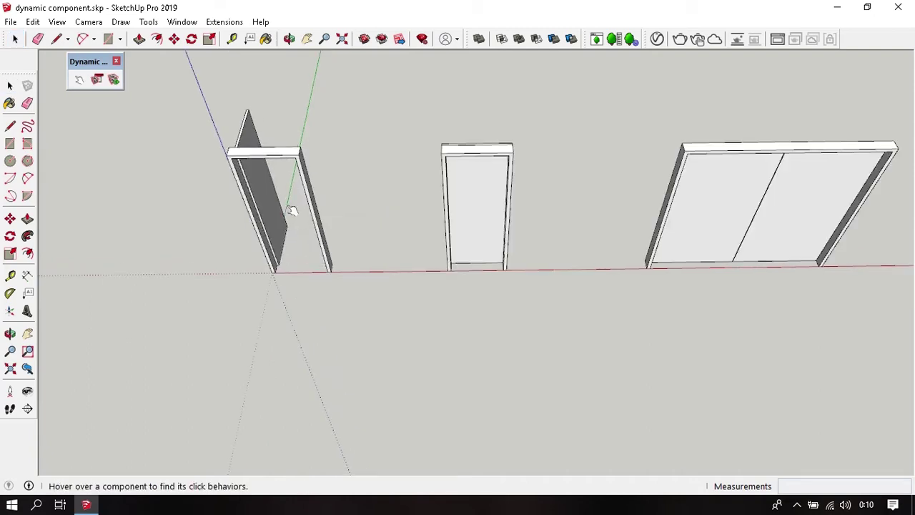
click(280, 196)
click(474, 208)
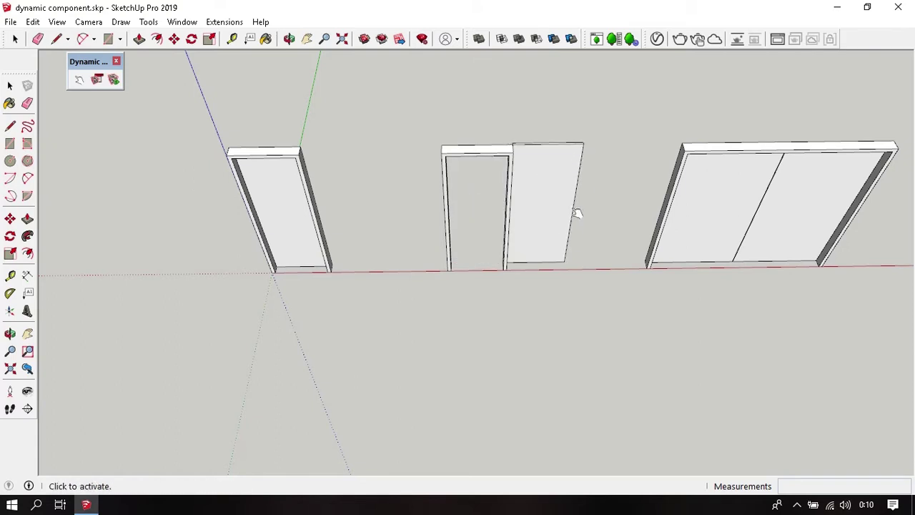
click(568, 206)
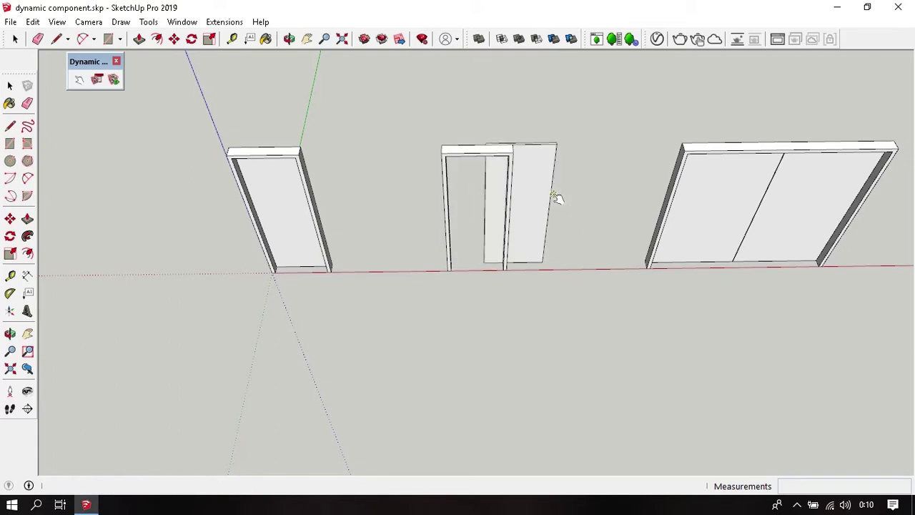
click(770, 211)
click(778, 199)
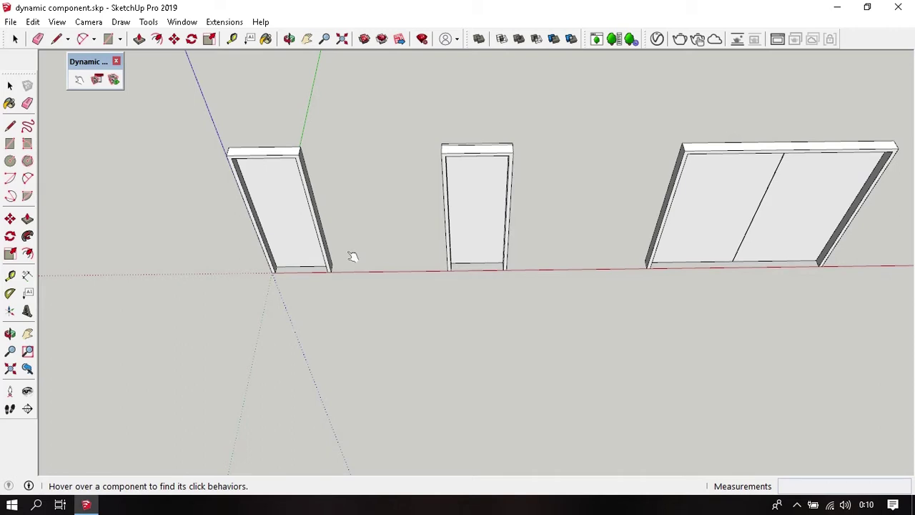
Step: Shrink the view, reposition the Dynamic Components toolbar and reactivate the Interact tool
scroll(356, 265, down, 2)
key(space)
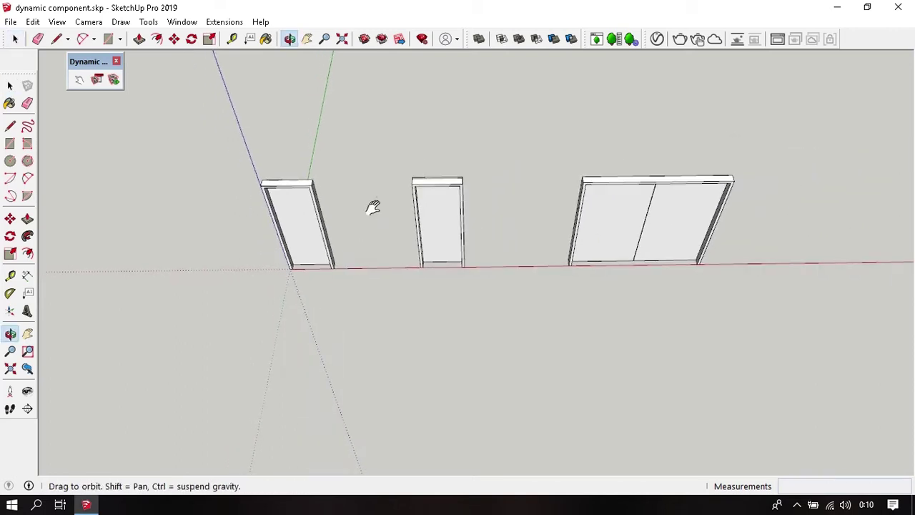
middle_drag(372, 207, 359, 206)
drag(88, 62, 103, 127)
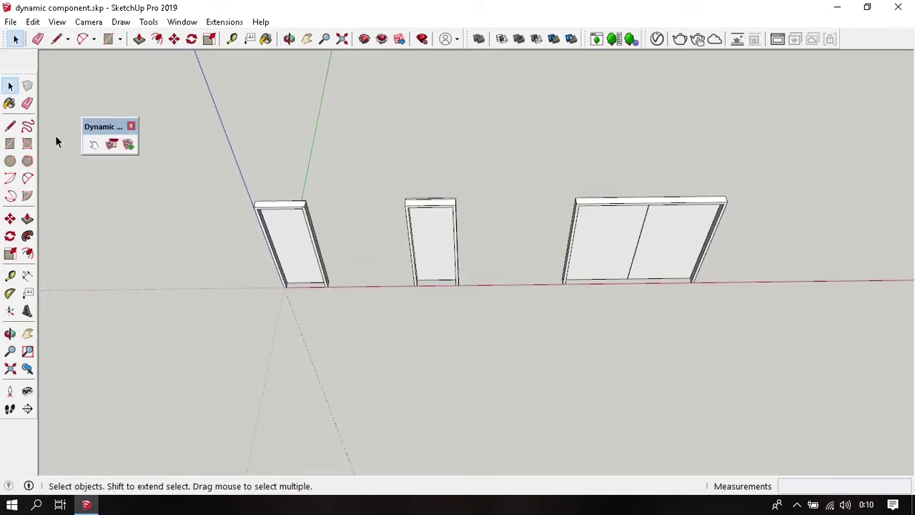
click(97, 149)
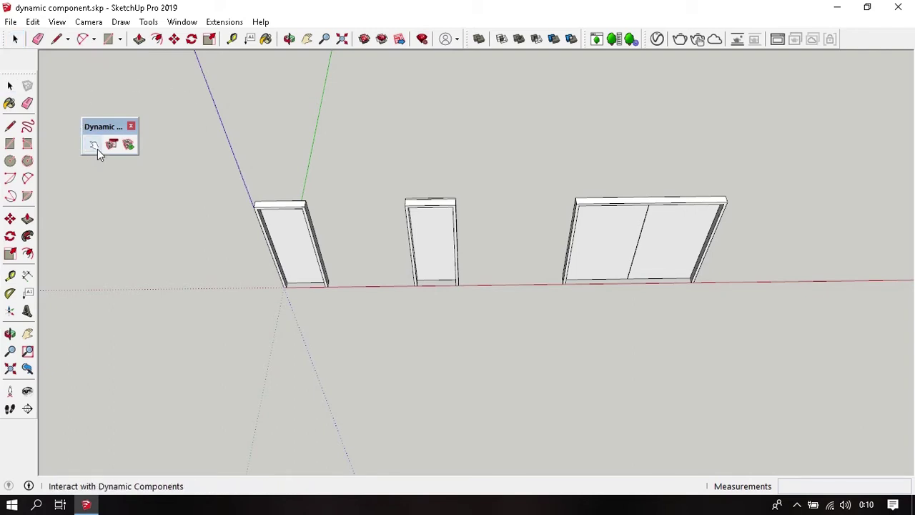
Step: Swing the left door open and back closed, then select and deselect it
click(306, 252)
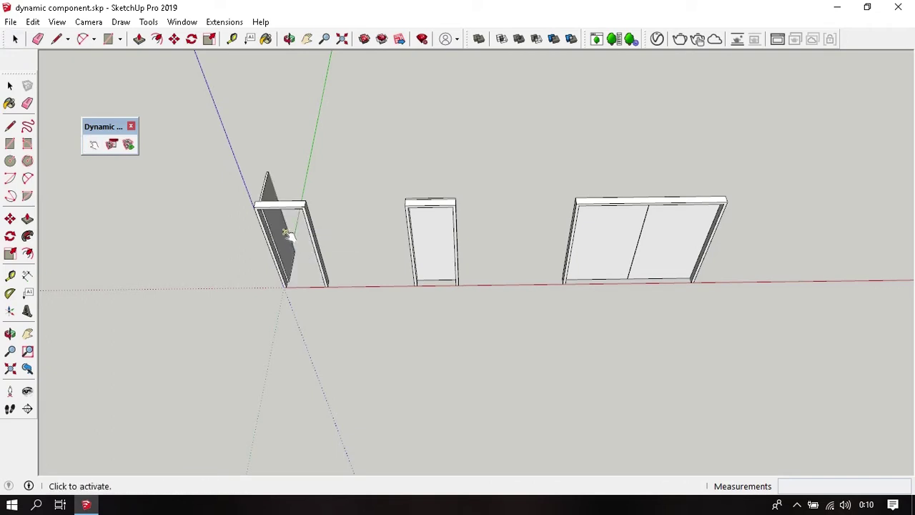
click(286, 232)
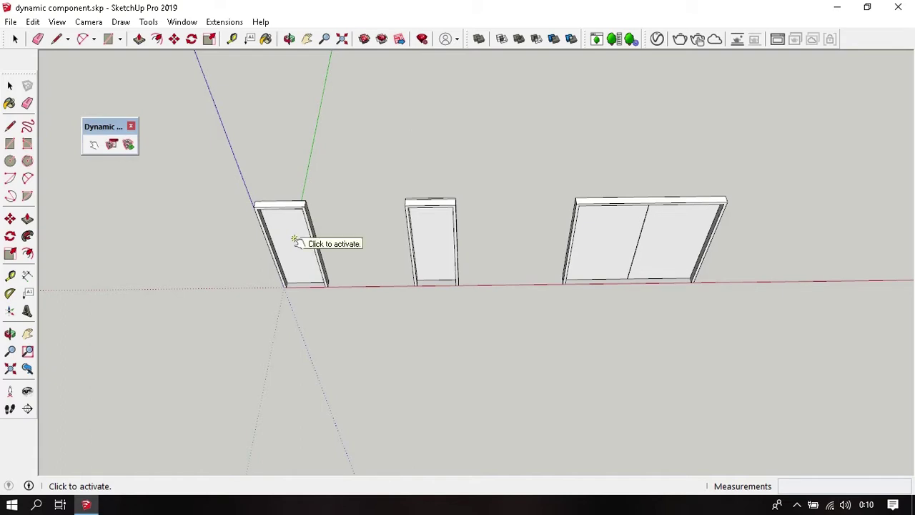
key(space)
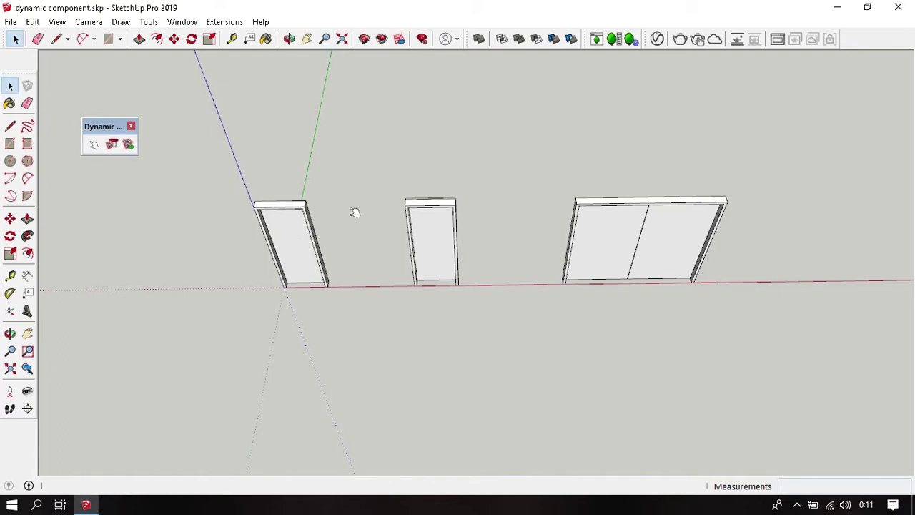
click(301, 245)
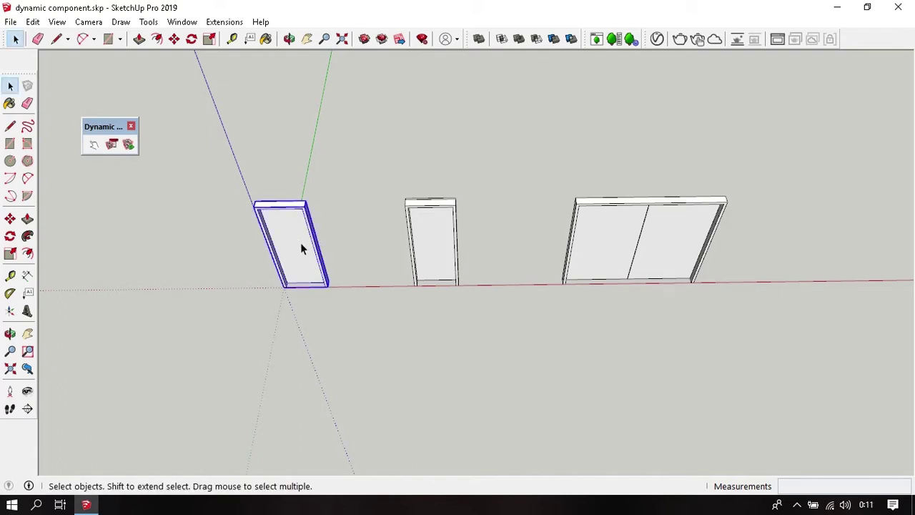
click(352, 201)
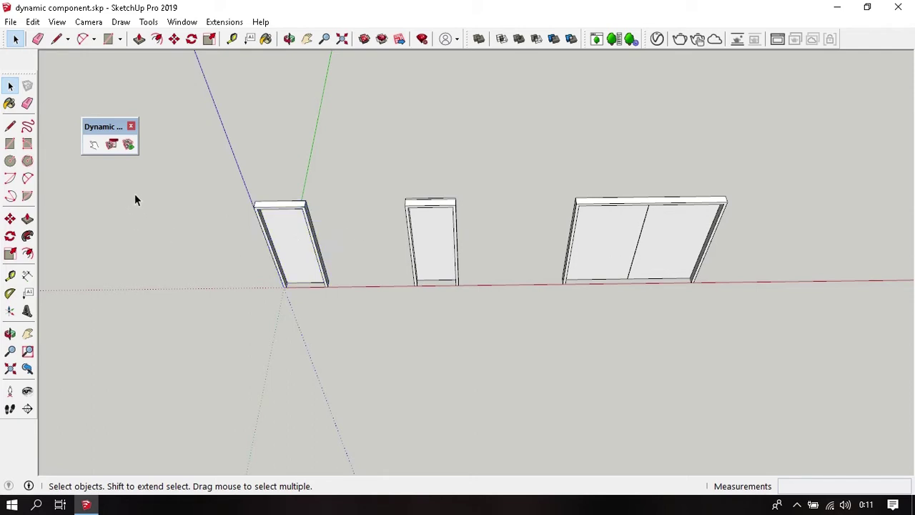
Step: Select the twin swing door and show its Component Attributes, moving the window aside
click(111, 145)
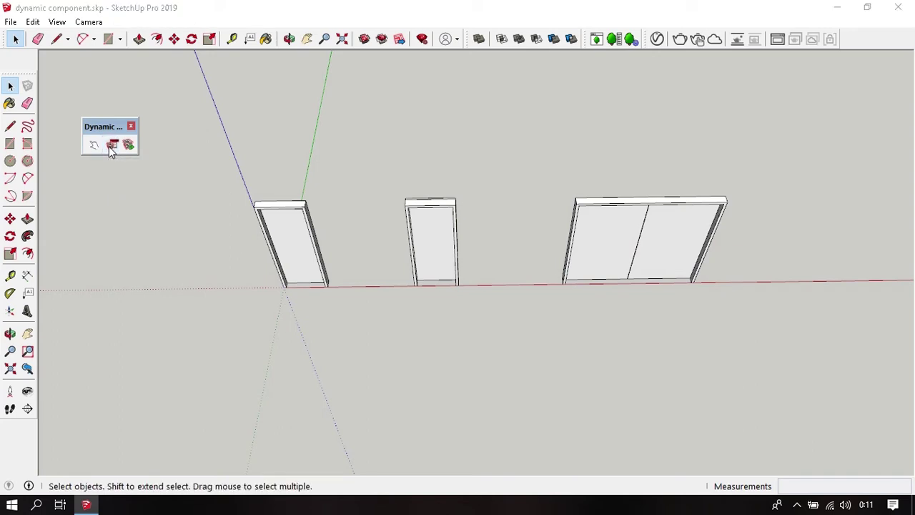
click(636, 229)
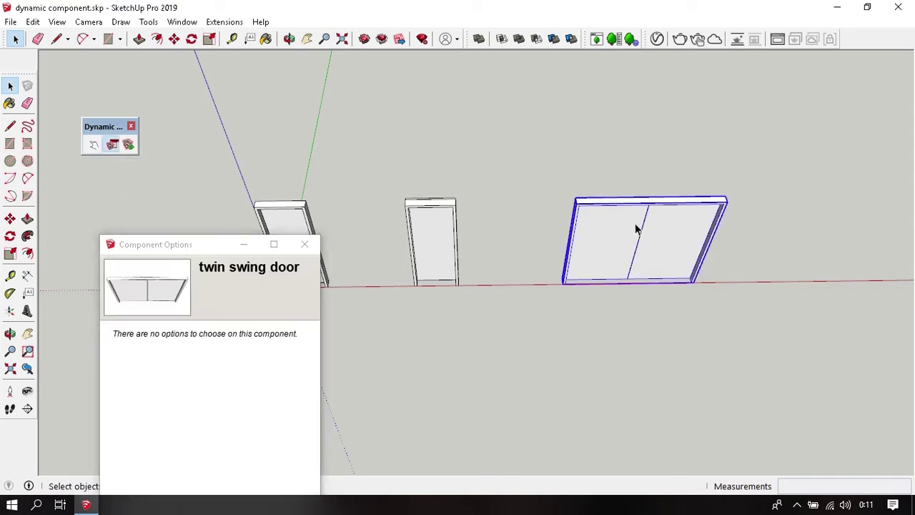
click(129, 146)
drag(238, 177, 453, 91)
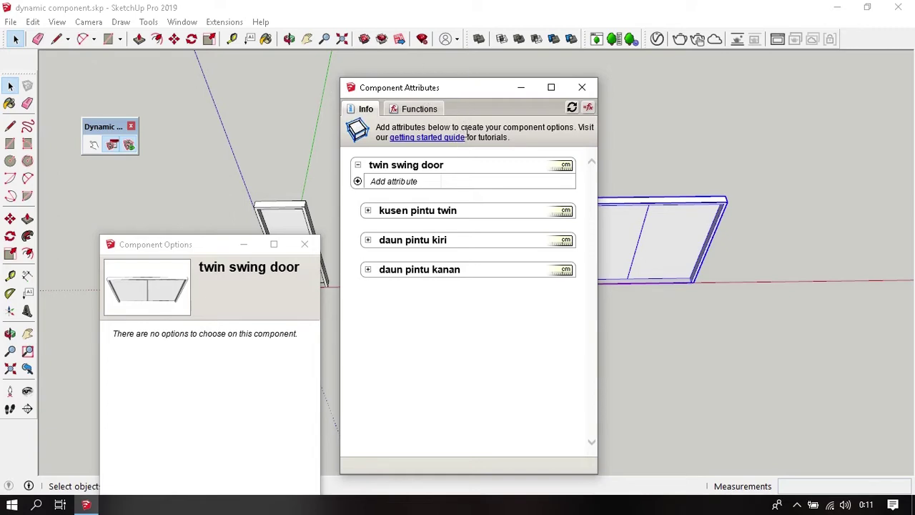
Step: Draw a first rectangle from the door's top-left corner down to its bottom
scroll(321, 247, up, 2)
scroll(321, 247, up, 2)
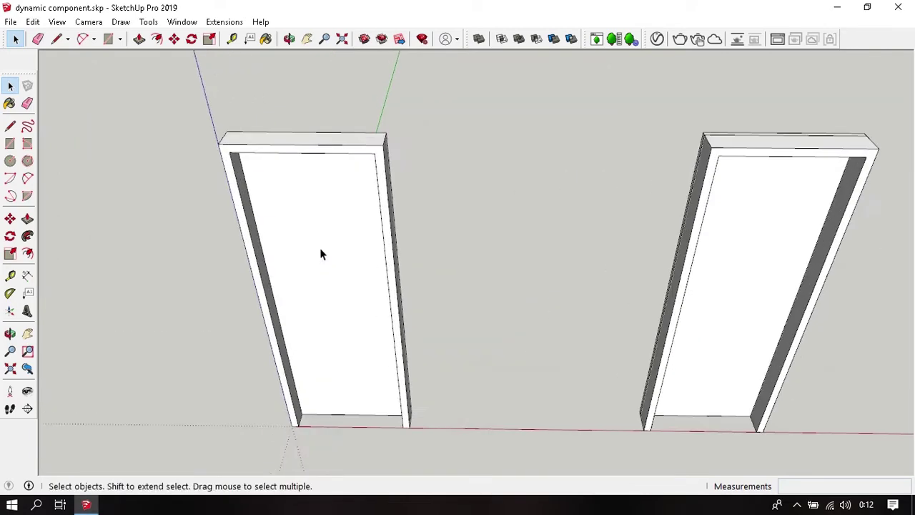
scroll(378, 256, up, 2)
scroll(320, 176, up, 2)
key(r)
click(266, 122)
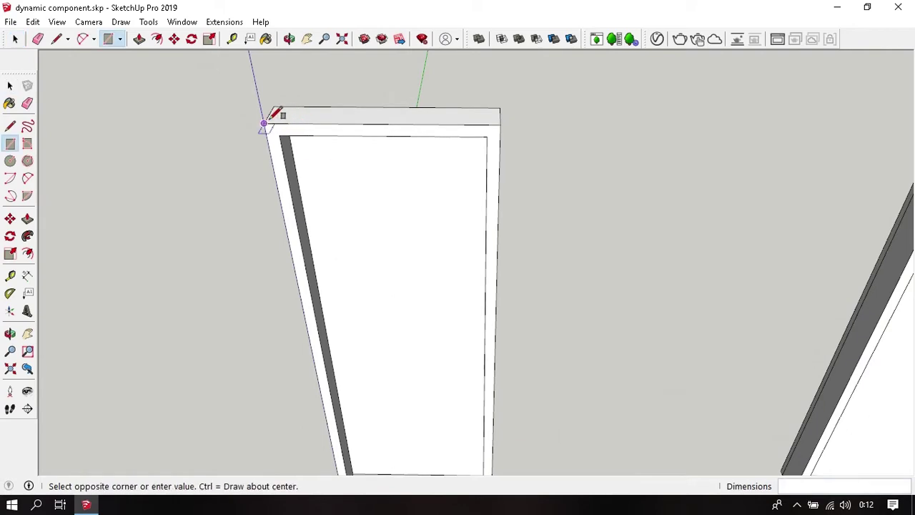
scroll(343, 231, down, 3)
mouse_move(343, 231)
middle_down()
mouse_move(397, 256)
mouse_move(466, 339)
middle_up()
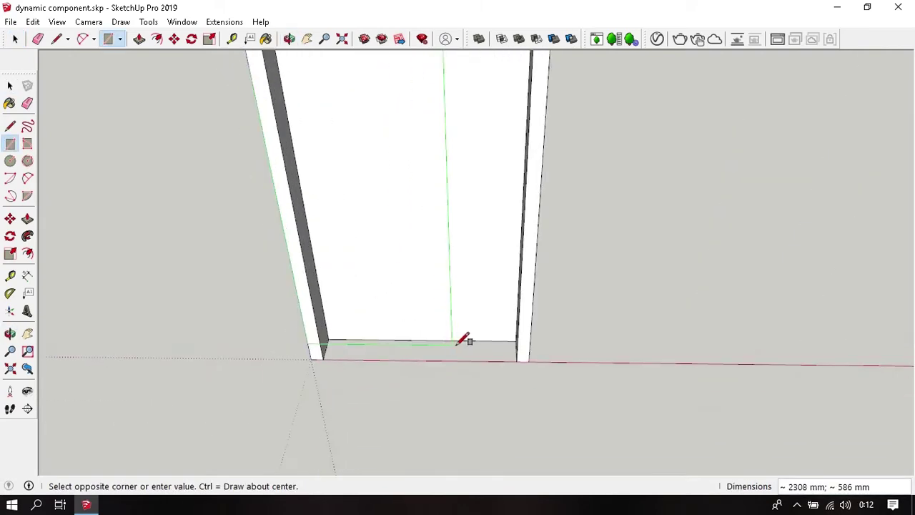
click(535, 358)
Step: Draw a 2350 × 800 mm rectangle from the inner top-left to bottom-right corner
mouse_move(504, 379)
middle_down()
mouse_move(447, 183)
mouse_move(389, 163)
middle_up()
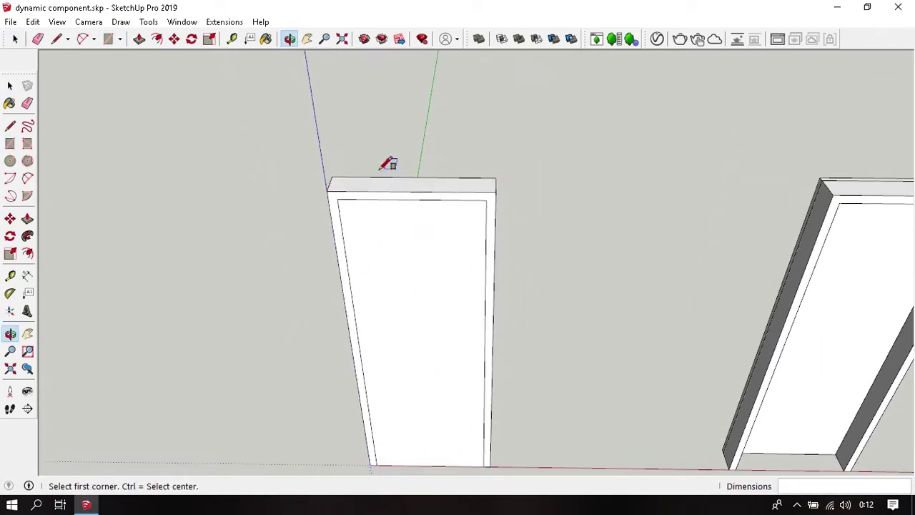
click(337, 198)
middle_drag(424, 313, 435, 194)
scroll(496, 311, up, 2)
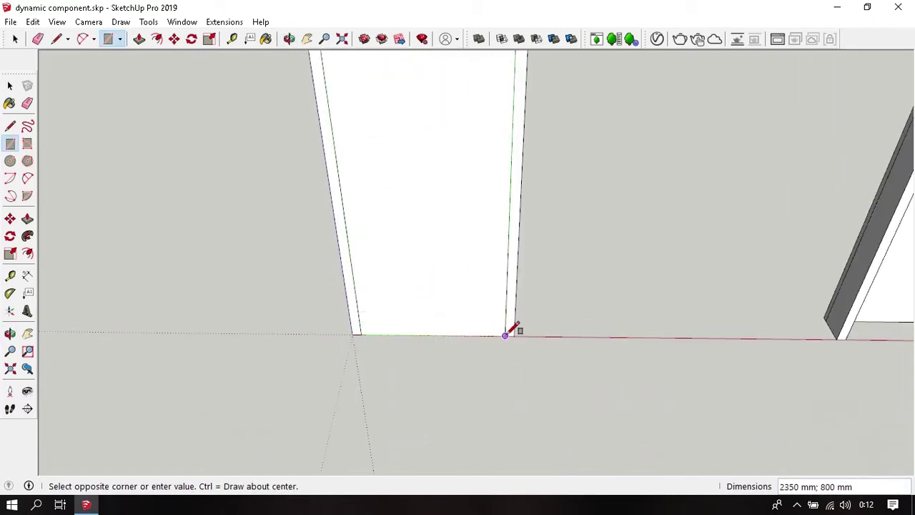
click(511, 331)
scroll(474, 364, down, 3)
scroll(449, 345, down, 2)
middle_drag(448, 347, 378, 214)
key(space)
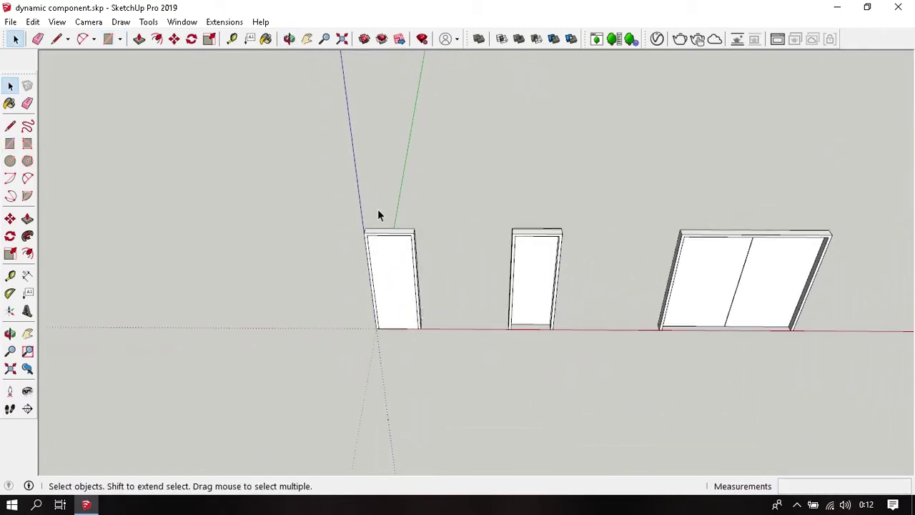
Step: Zoom and orbit to inspect the top of the door frame
scroll(441, 360, up, 2)
scroll(405, 276, up, 1)
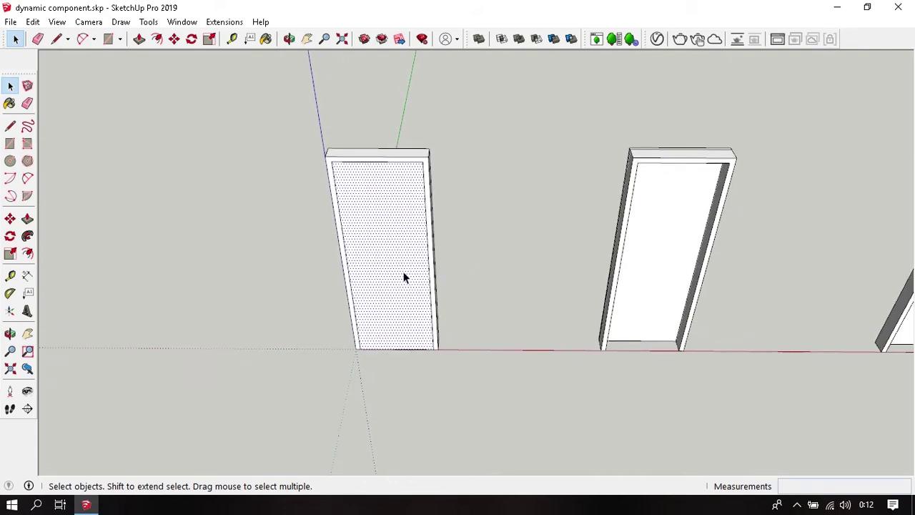
scroll(405, 362, up, 2)
scroll(401, 349, up, 1)
scroll(399, 348, down, 2)
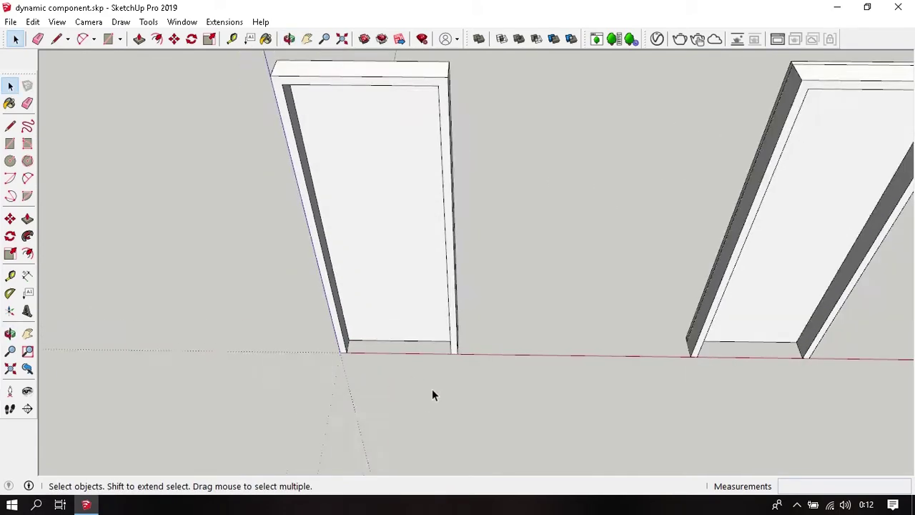
middle_drag(431, 393, 422, 191)
Step: Select the whole door frame and move it up above the door
key(p)
click(449, 170)
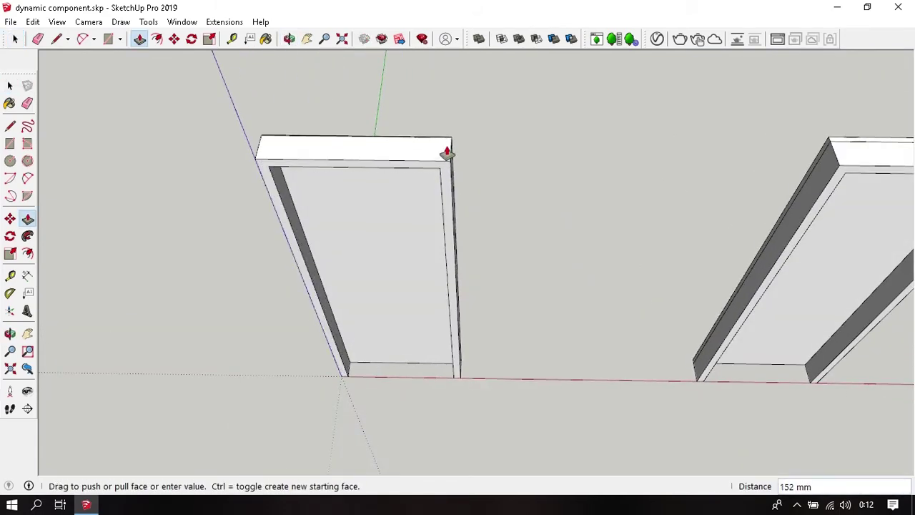
key(space)
triple_click(439, 153)
key(m)
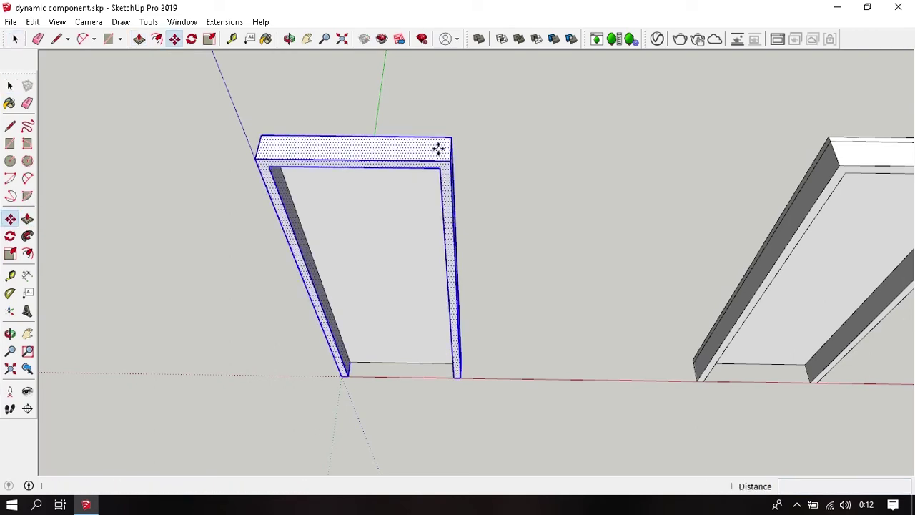
scroll(437, 149, down, 2)
click(436, 147)
click(462, 81)
key(space)
Step: Make the moved frame geometry a group and clear the selection
scroll(474, 93, up, 2)
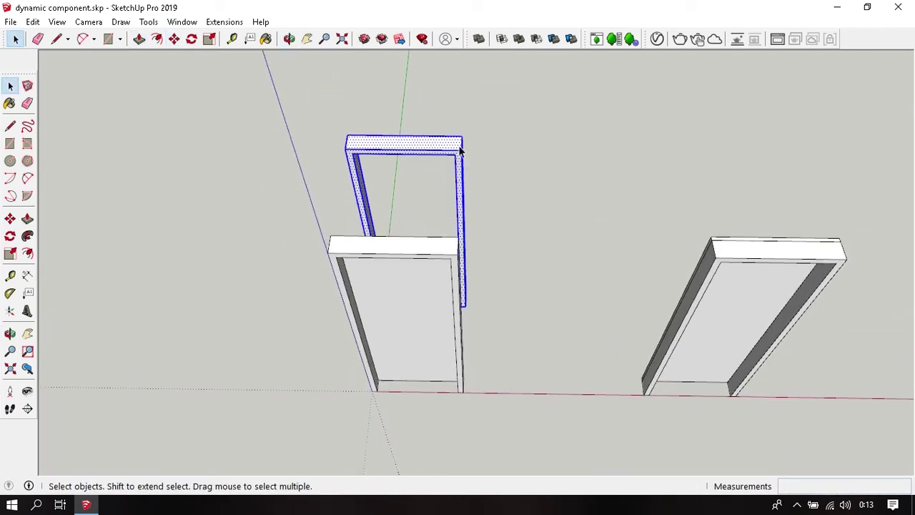
right_click(453, 141)
click(501, 257)
click(438, 168)
mouse_move(438, 168)
middle_down()
mouse_move(188, 296)
mouse_move(513, 216)
mouse_move(334, 212)
mouse_move(462, 333)
mouse_move(446, 378)
middle_up()
Step: Draw a rectangle in the frame opening and Push/Pull it 30 mm into a door leaf
key(r)
click(331, 211)
click(436, 398)
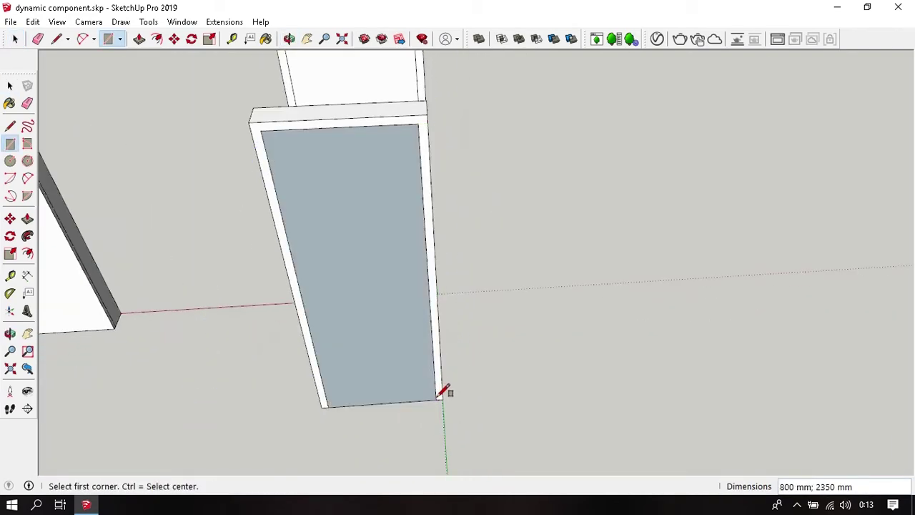
scroll(384, 322, down, 3)
mouse_move(384, 322)
middle_down()
mouse_move(548, 337)
mouse_move(535, 295)
middle_up()
key(p)
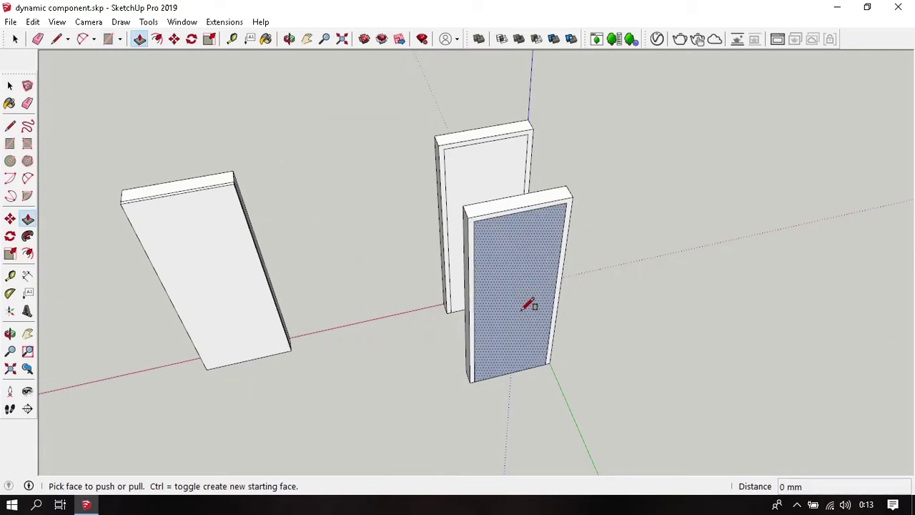
click(476, 271)
scroll(392, 253, up, 2)
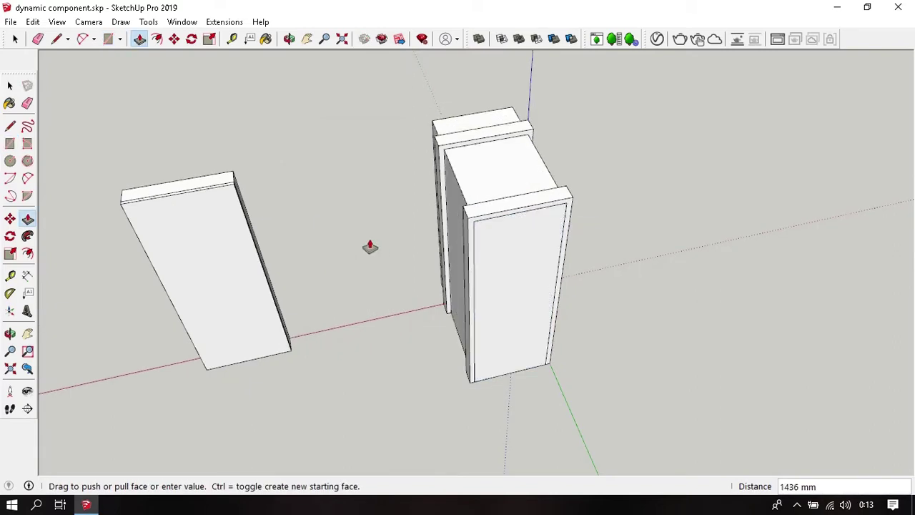
text(30)
key(Return)
key(space)
Step: Make the 30 mm door leaf its own group
click(484, 267)
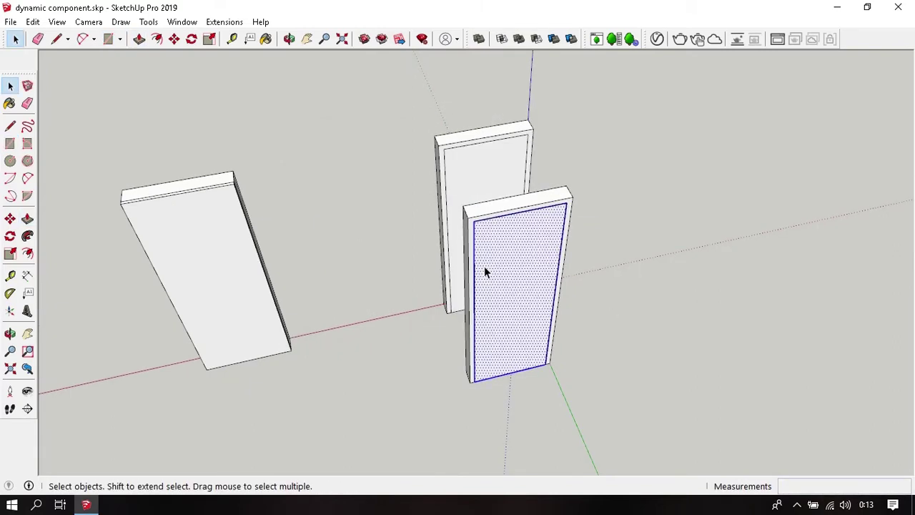
right_click(484, 266)
click(572, 146)
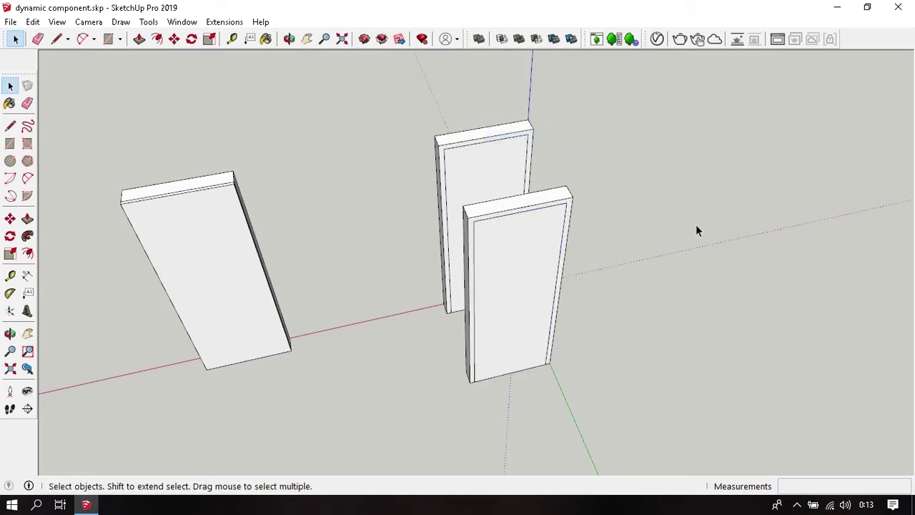
middle_drag(696, 226, 519, 274)
shift+middle_drag(241, 323, 331, 239)
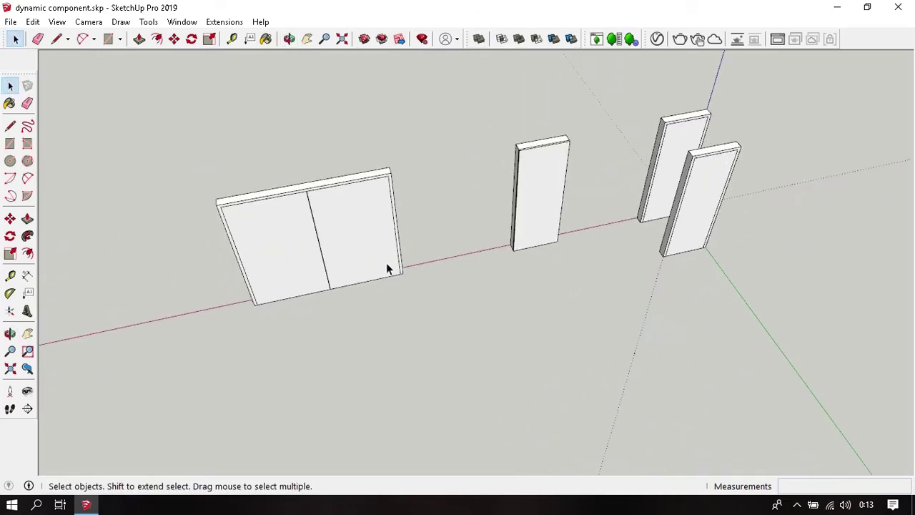
Step: Draw a rectangle from the door's top-left inner corner to its bottom corner
mouse_move(387, 268)
middle_down()
mouse_move(482, 310)
mouse_move(452, 342)
mouse_move(649, 362)
mouse_move(464, 298)
mouse_move(905, 271)
mouse_move(498, 247)
middle_up()
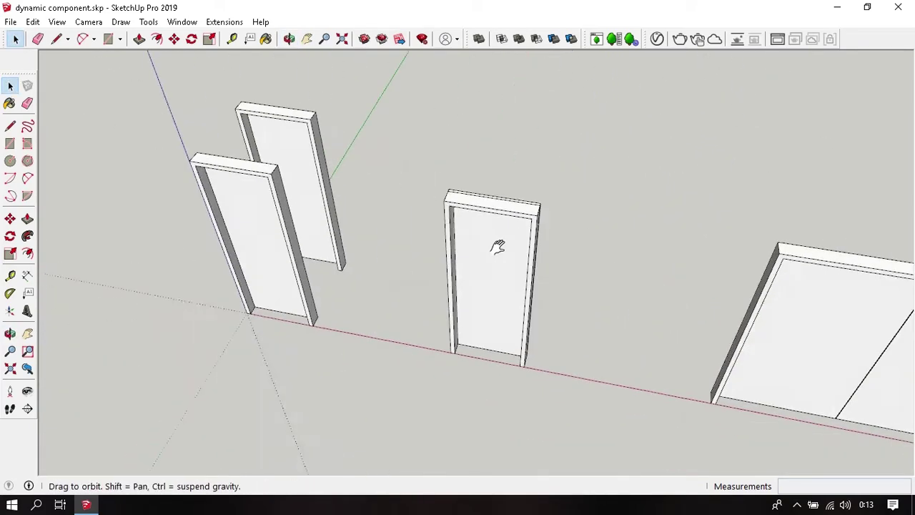
scroll(478, 231, up, 3)
key(r)
click(431, 188)
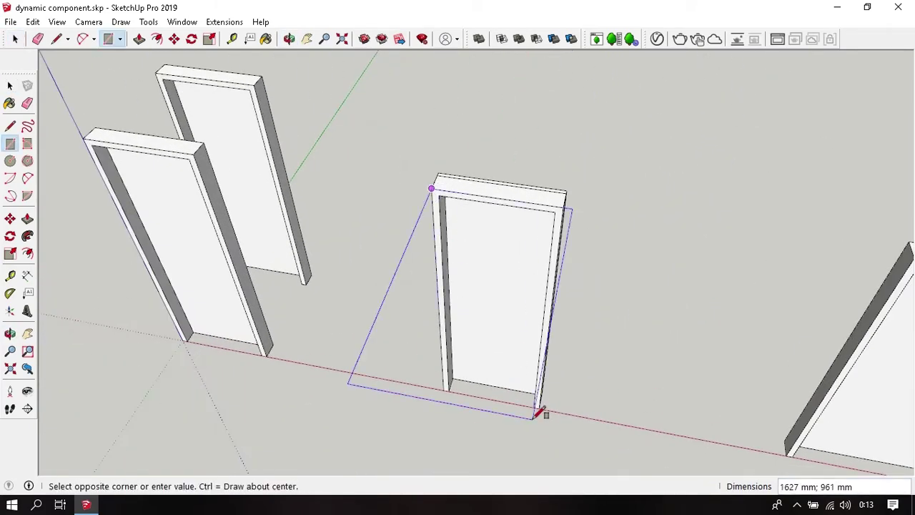
click(538, 407)
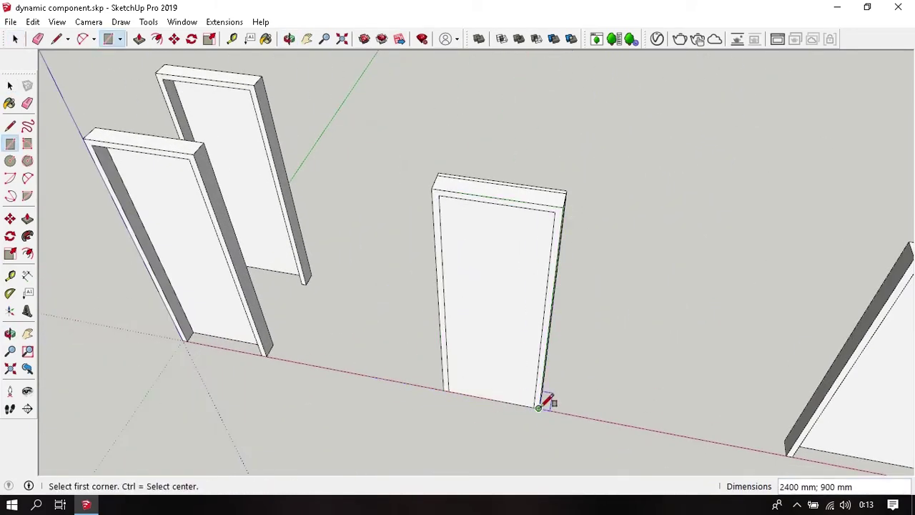
click(439, 194)
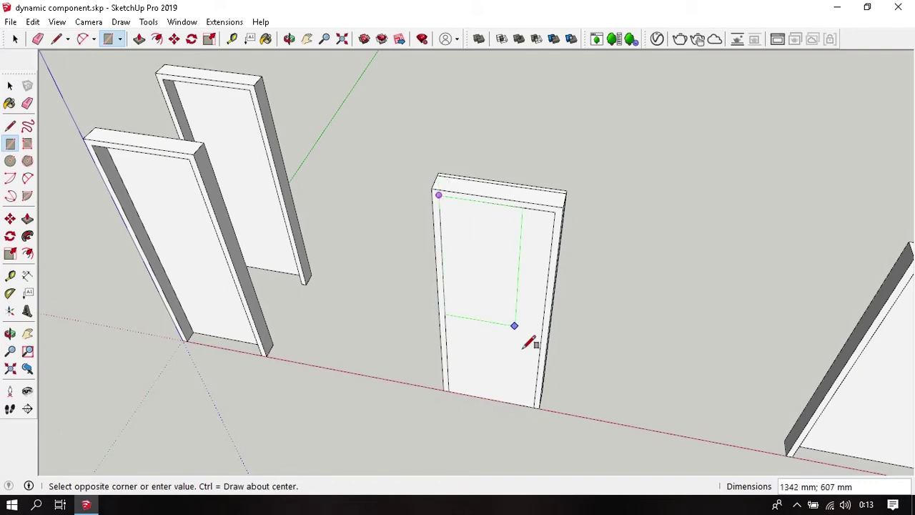
click(538, 408)
key(space)
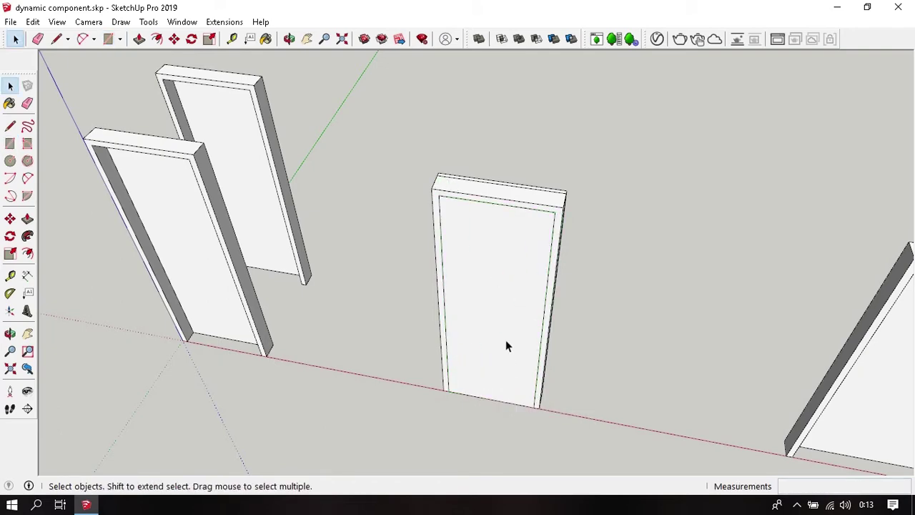
Step: Delete the inner door face and pull the panel's top face upward
click(505, 342)
key(o)
key(space)
mouse_move(493, 340)
middle_down()
mouse_move(519, 389)
mouse_move(475, 319)
middle_up()
key(Delete)
key(e)
key(space)
scroll(479, 356, up, 2)
key(p)
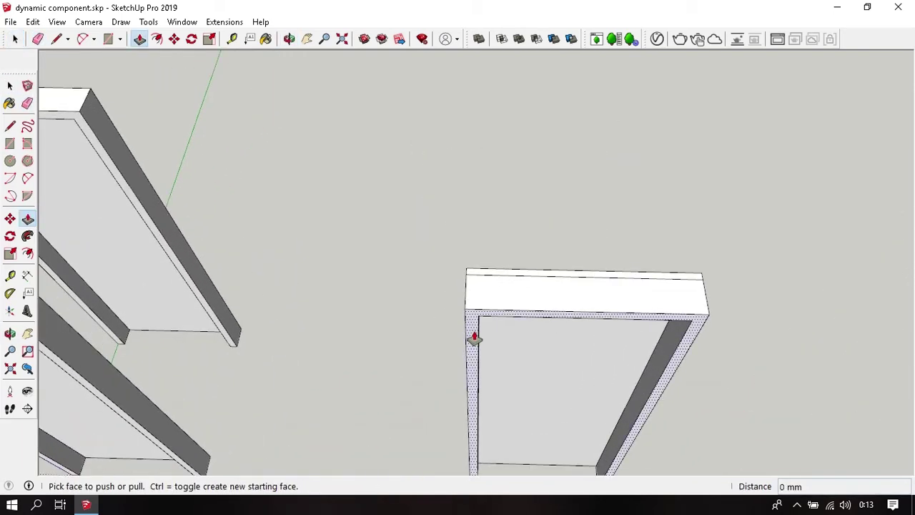
mouse_move(499, 309)
mouse_down()
mouse_move(509, 288)
mouse_move(483, 289)
mouse_up()
key(space)
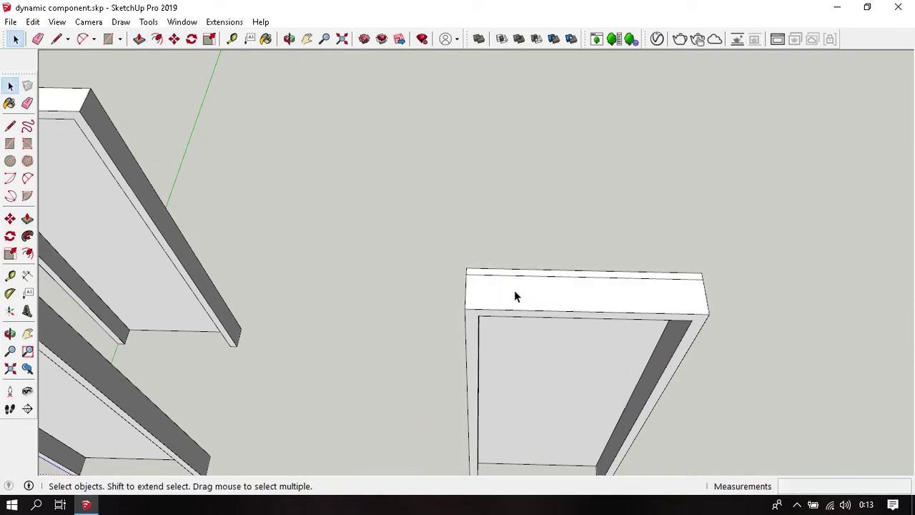
Step: Copy the whole door frame to a spot directly above the original
triple_click(512, 290)
key(m)
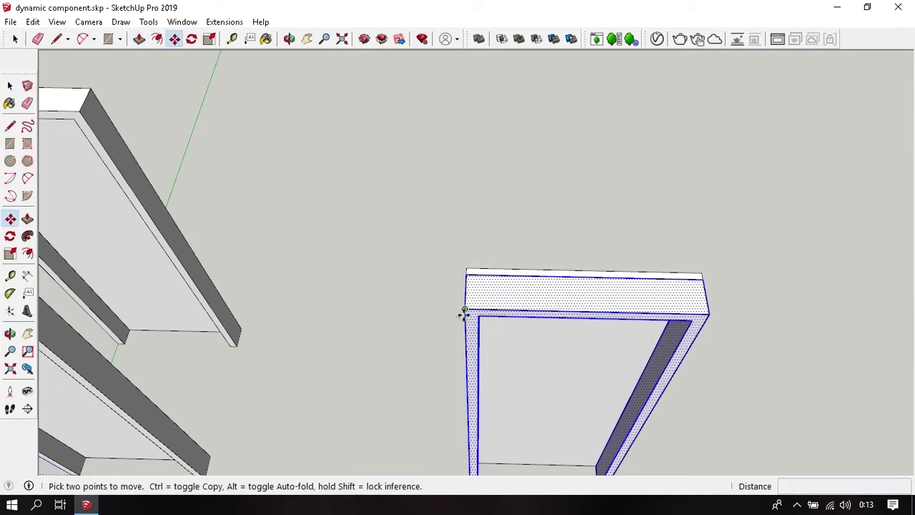
click(464, 312)
scroll(464, 312, down, 3)
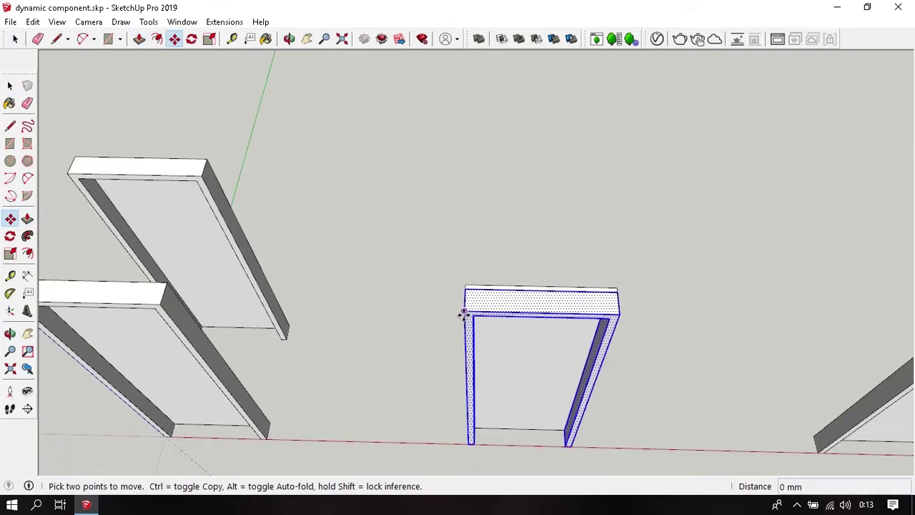
click(204, 179)
key(space)
middle_drag(544, 241, 561, 286)
Step: Make the copied frame its own group and clear the selection
right_click(509, 208)
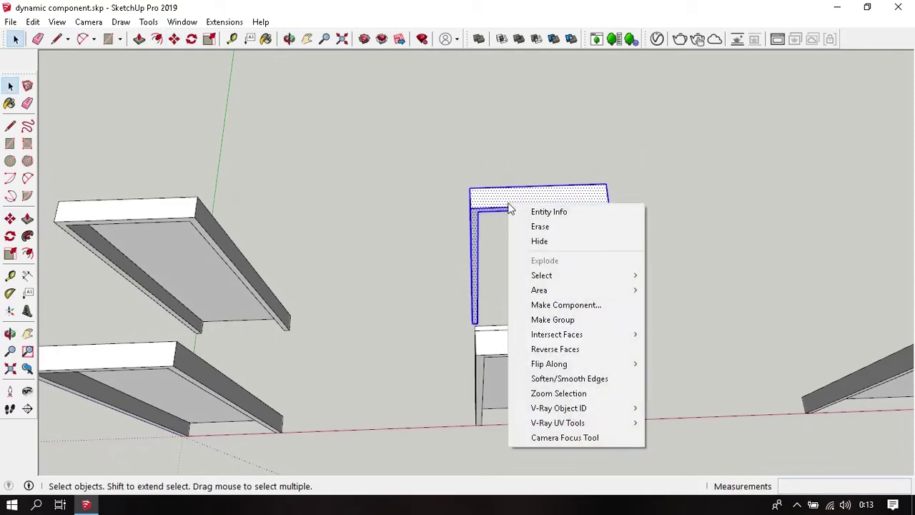
click(580, 319)
click(570, 316)
mouse_move(570, 316)
middle_down()
mouse_move(51, 276)
mouse_move(304, 288)
mouse_move(388, 388)
mouse_move(438, 343)
mouse_move(487, 269)
mouse_move(479, 315)
mouse_move(531, 202)
mouse_move(401, 267)
mouse_move(429, 341)
mouse_move(636, 210)
middle_up()
Step: Select the right and left panels in turn, then clear the selection
click(635, 212)
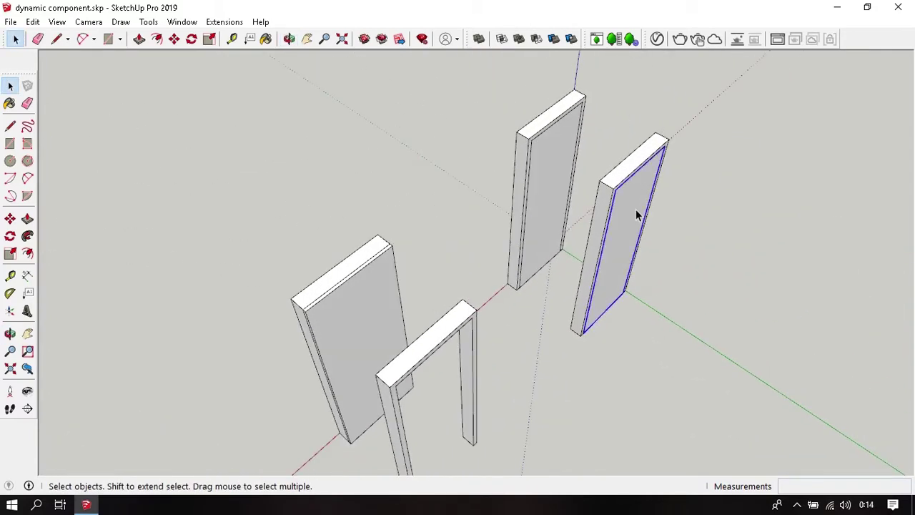
click(381, 293)
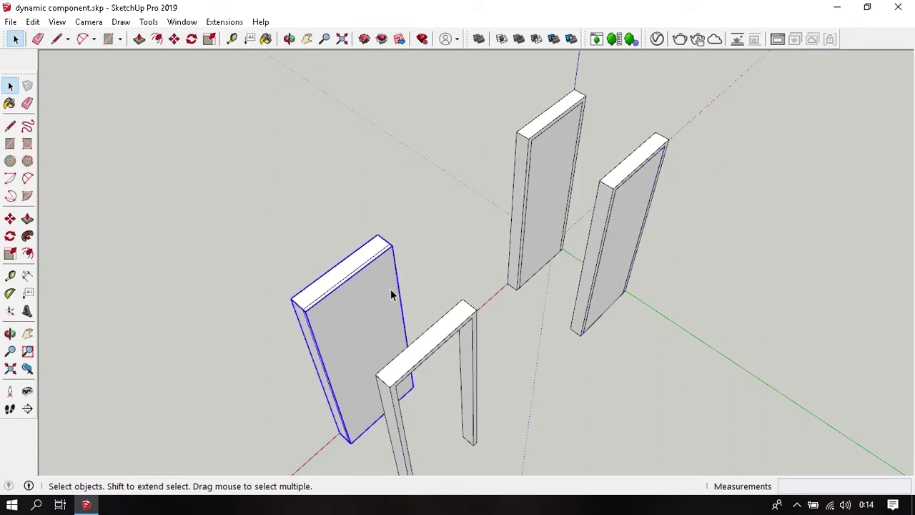
click(451, 224)
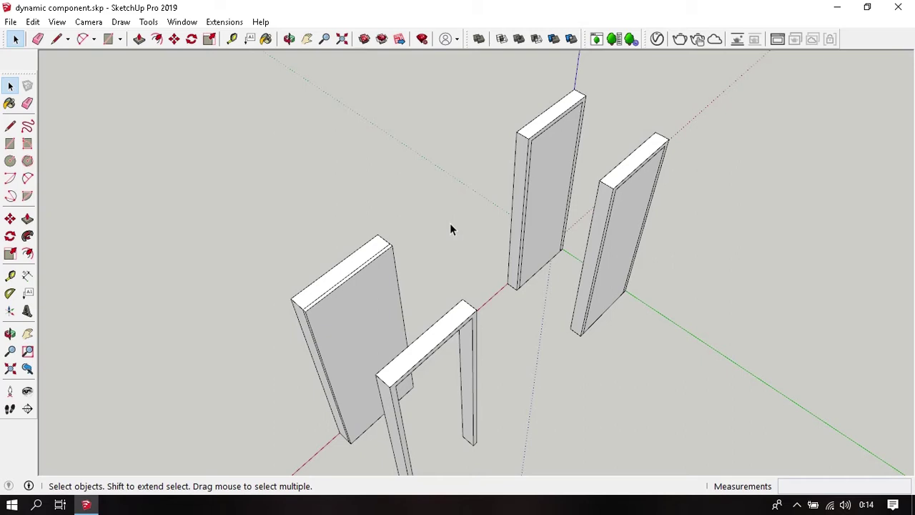
click(354, 302)
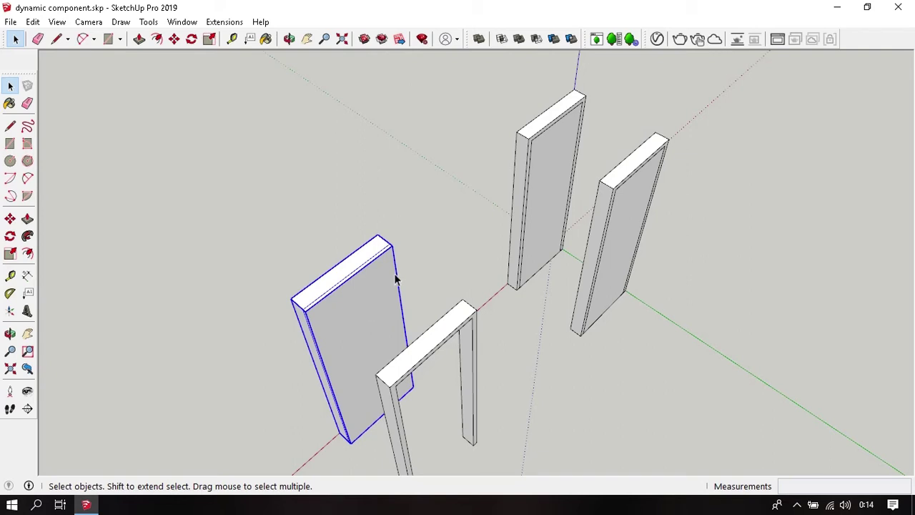
click(421, 237)
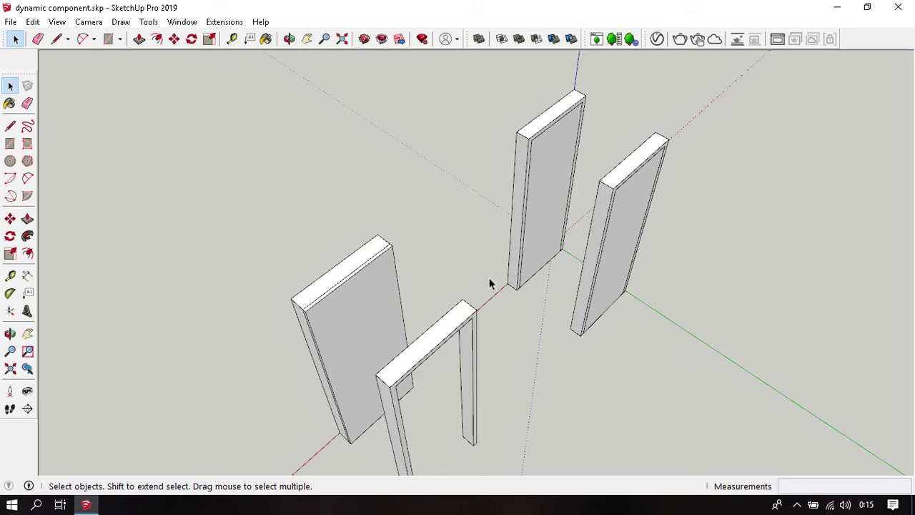
Step: Draw a door leaf rectangle across the middle frame's opening and make it a group
mouse_move(490, 280)
middle_down()
mouse_move(428, 193)
mouse_move(358, 269)
mouse_move(400, 245)
mouse_move(494, 333)
mouse_move(478, 308)
middle_up()
key(r)
click(355, 268)
click(501, 342)
key(p)
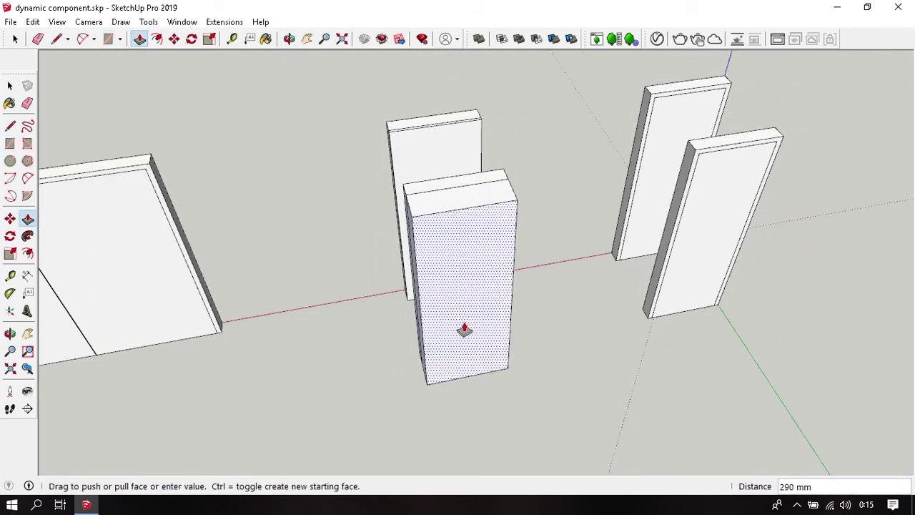
key(space)
click(438, 231)
right_click(438, 231)
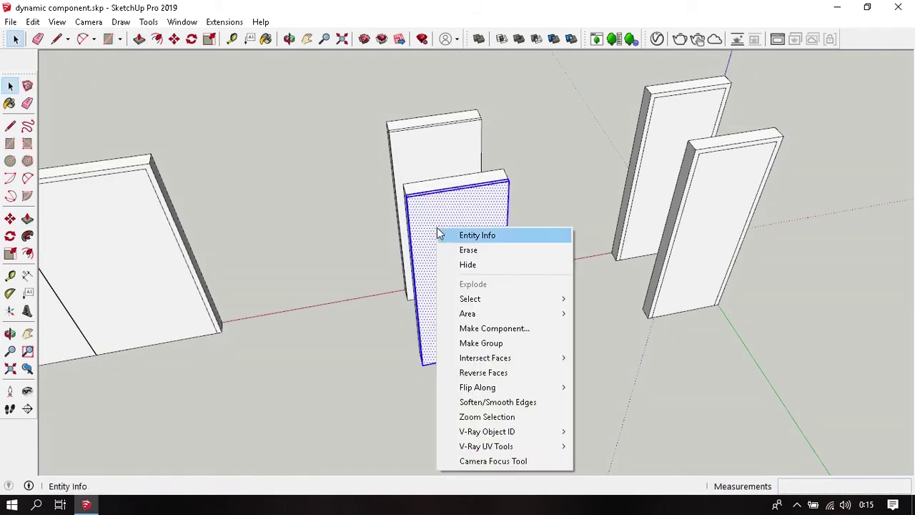
click(552, 339)
mouse_move(551, 339)
middle_down()
mouse_move(372, 311)
mouse_move(661, 292)
mouse_move(432, 262)
mouse_move(360, 215)
mouse_move(504, 309)
middle_up()
Step: Draw a temporary rectangle over the double-door opening, then delete that face
key(r)
scroll(526, 271, up, 5)
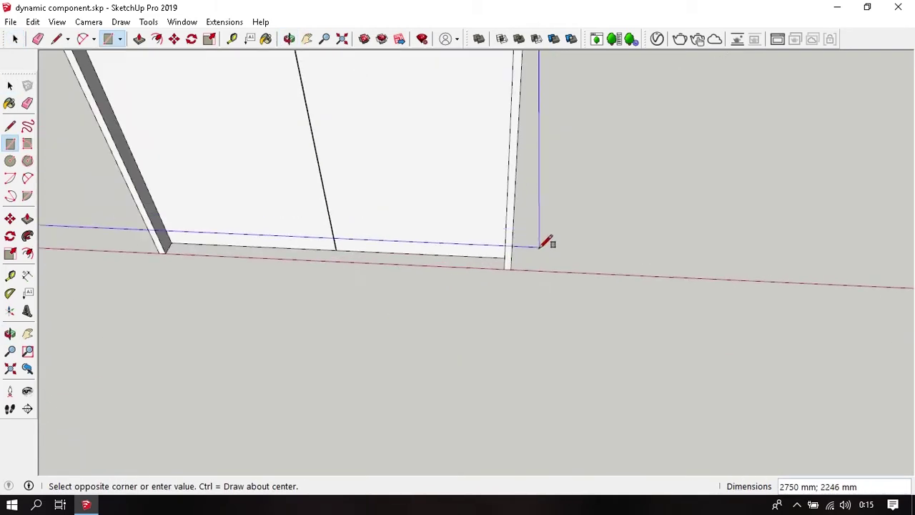
scroll(510, 262, down, 5)
middle_drag(511, 261, 296, 162)
click(261, 119)
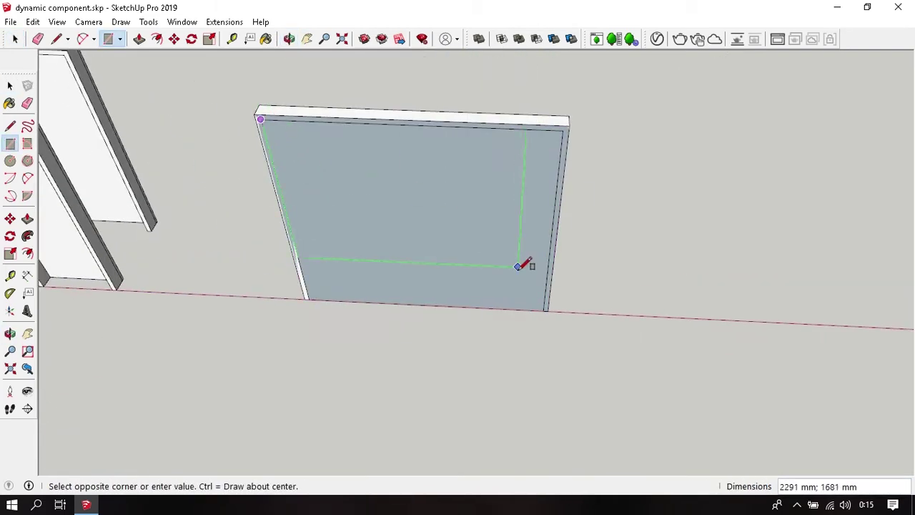
click(546, 308)
key(space)
click(381, 291)
key(Delete)
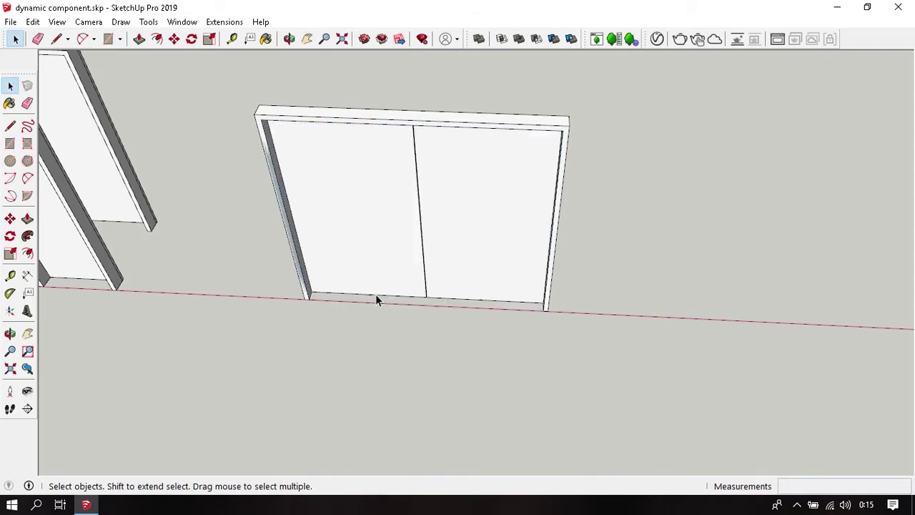
scroll(379, 315, up, 5)
scroll(359, 298, down, 5)
scroll(359, 298, up, 4)
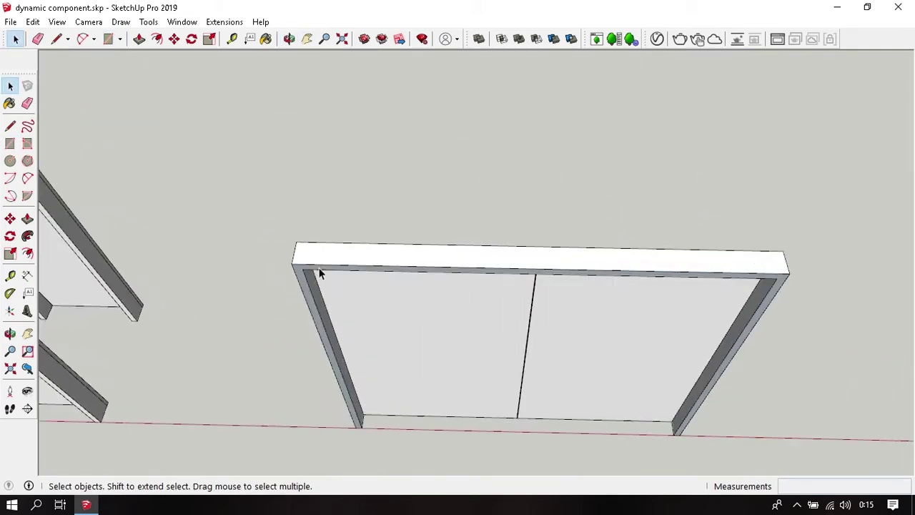
key(p)
click(336, 258)
key(space)
Step: Copy the double-door frame upward with Move and Ctrl
click(377, 249)
scroll(379, 250, down, 3)
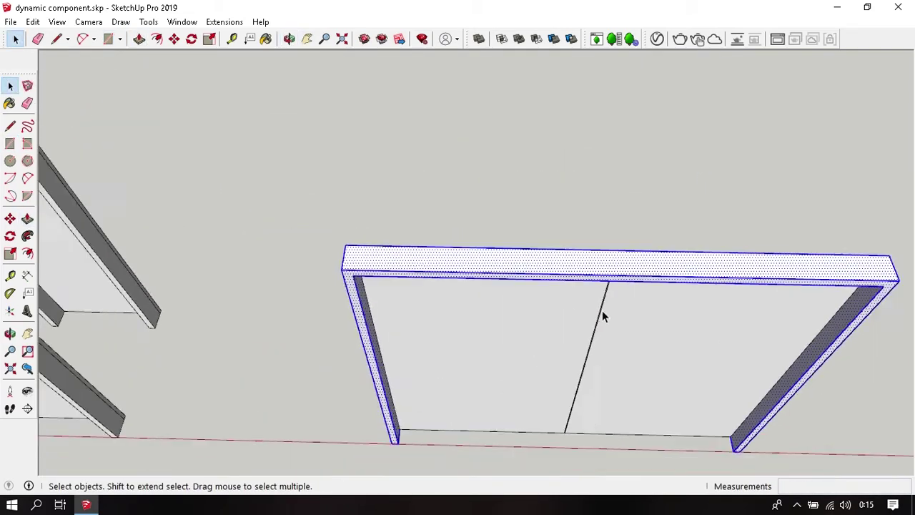
key(m)
scroll(501, 306, down, 2)
click(479, 292)
key(ctrl)
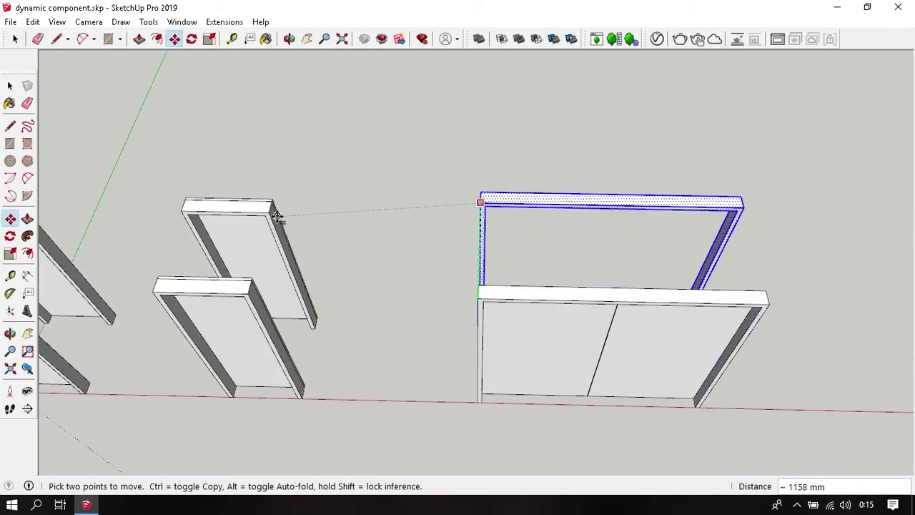
click(261, 215)
key(space)
Step: Make the upper double-door frame copy a group
scroll(575, 303, up, 1)
middle_drag(576, 300, 434, 178)
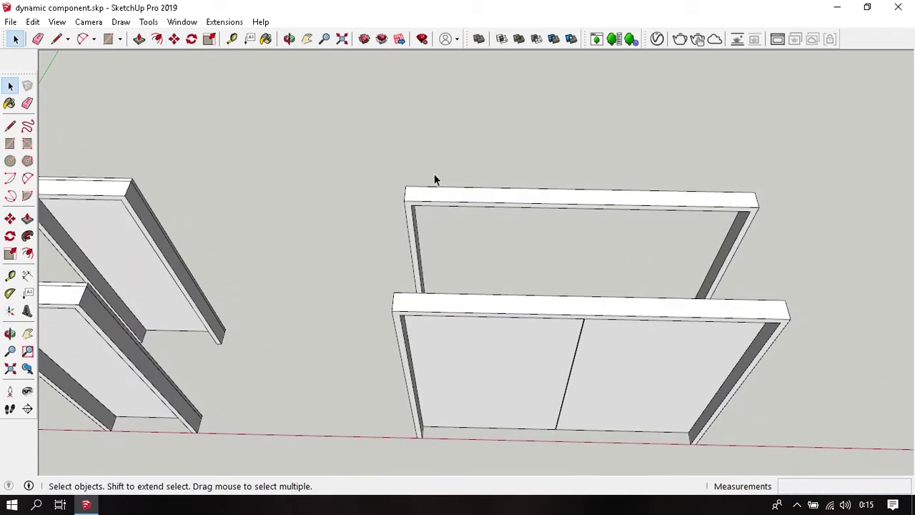
click(438, 186)
right_click(444, 192)
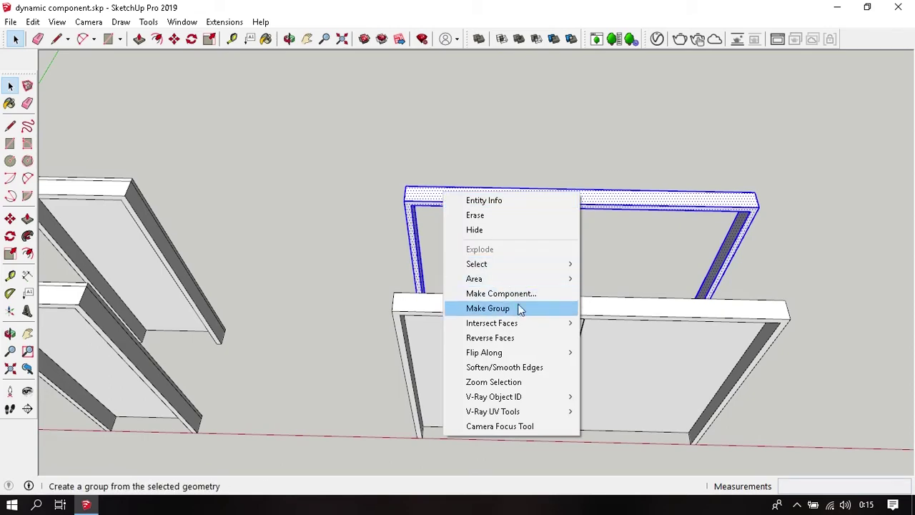
click(488, 308)
click(519, 138)
Step: Draw the left door leaf over the left half, give it thickness, and group it
middle_drag(501, 325, 327, 133)
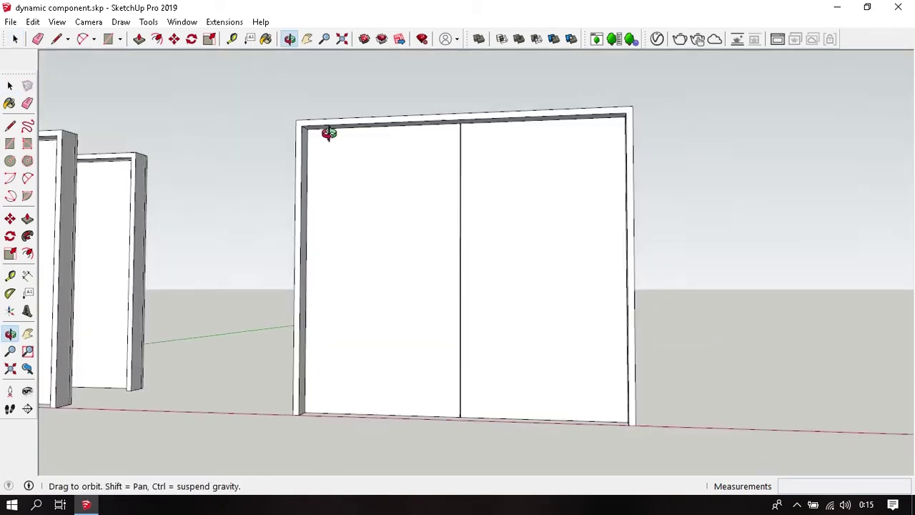
key(r)
click(307, 129)
scroll(460, 413, up, 3)
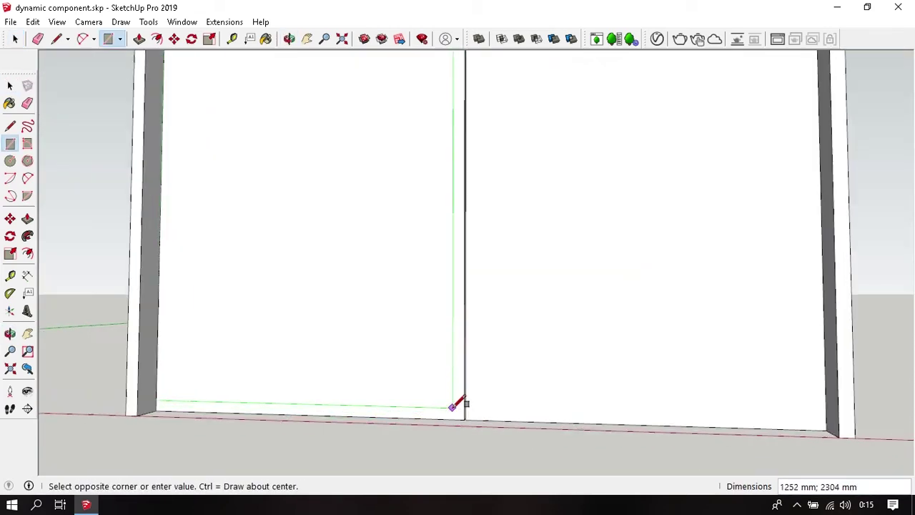
scroll(469, 415, up, 2)
click(474, 421)
scroll(474, 421, down, 3)
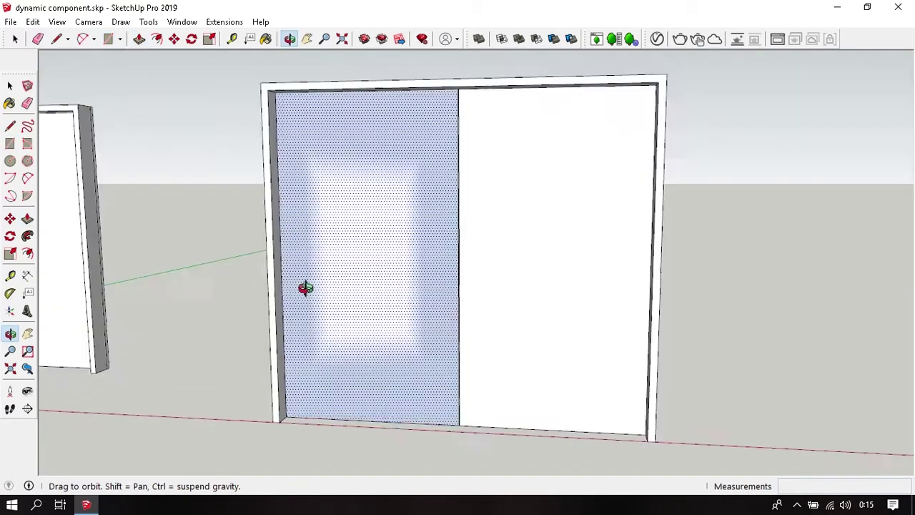
middle_drag(305, 288, 364, 323)
key(p)
drag(364, 323, 384, 266)
key(space)
click(366, 274)
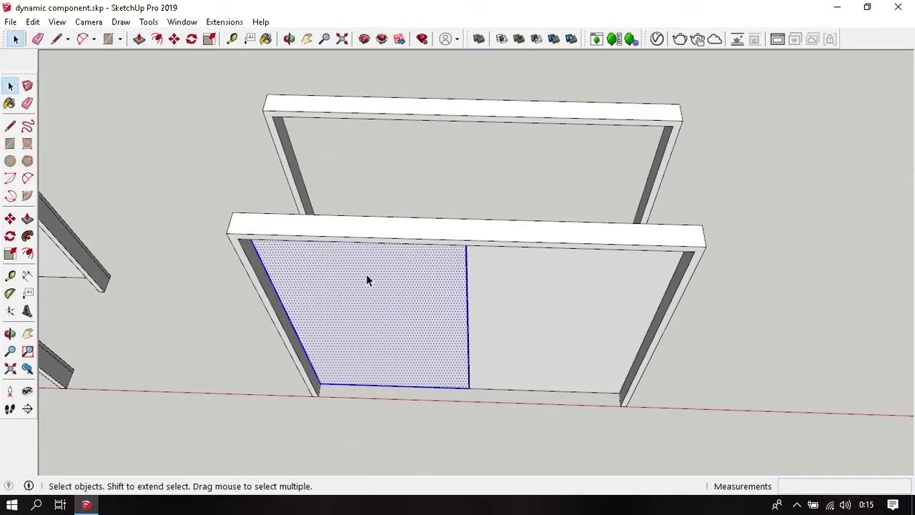
right_click(366, 274)
click(417, 147)
Step: Move the left door leaf into the upper frame copy
key(m)
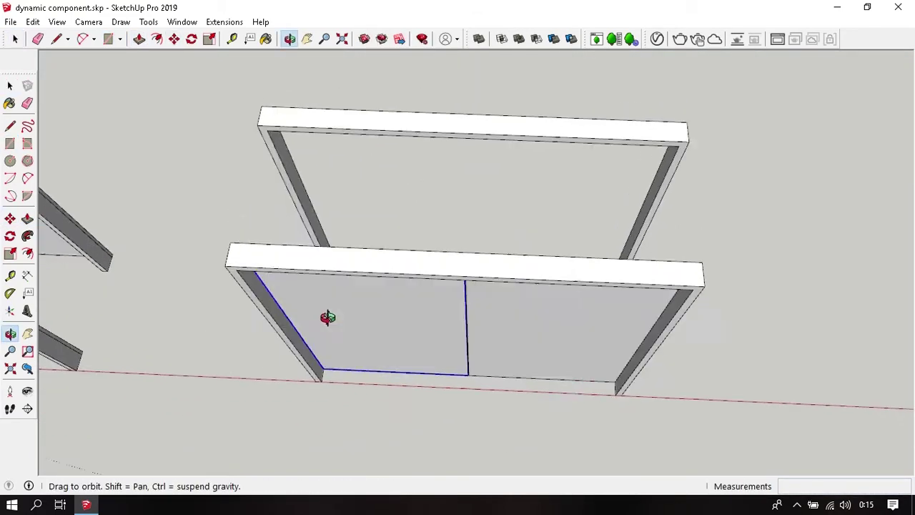
middle_drag(336, 287, 225, 266)
click(224, 266)
click(258, 126)
key(space)
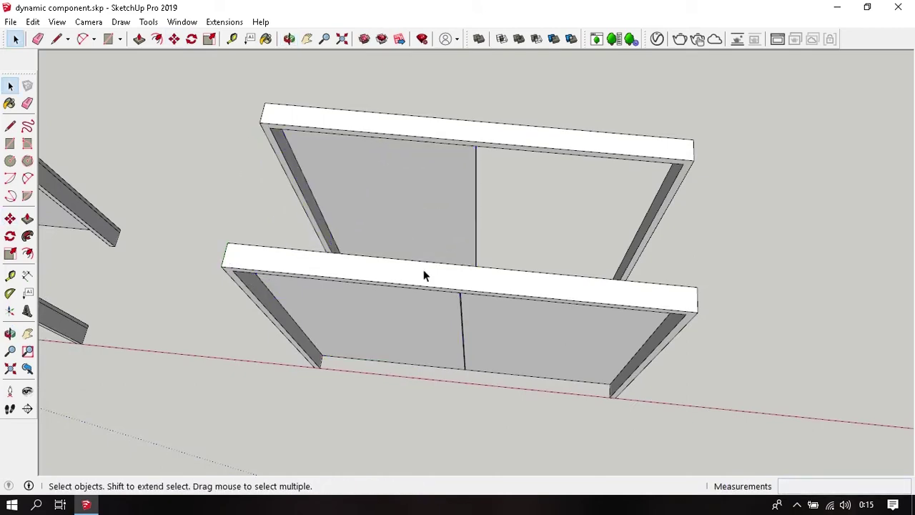
Step: Draw the right door leaf rectangle and pull it out 30 mm
mouse_move(425, 274)
middle_down()
mouse_move(372, 141)
mouse_move(372, 74)
mouse_move(465, 157)
middle_up()
scroll(379, 79, up, 2)
key(r)
click(357, 66)
click(565, 363)
mouse_move(564, 364)
middle_down()
mouse_move(458, 437)
mouse_move(499, 341)
mouse_move(382, 431)
mouse_move(466, 274)
mouse_move(601, 230)
mouse_move(598, 260)
mouse_move(468, 415)
middle_up()
click(434, 277)
click(601, 231)
key(p)
click(468, 414)
click(483, 302)
Step: Move the right door leaf into the upper frame and make it a group
key(space)
double_click(467, 355)
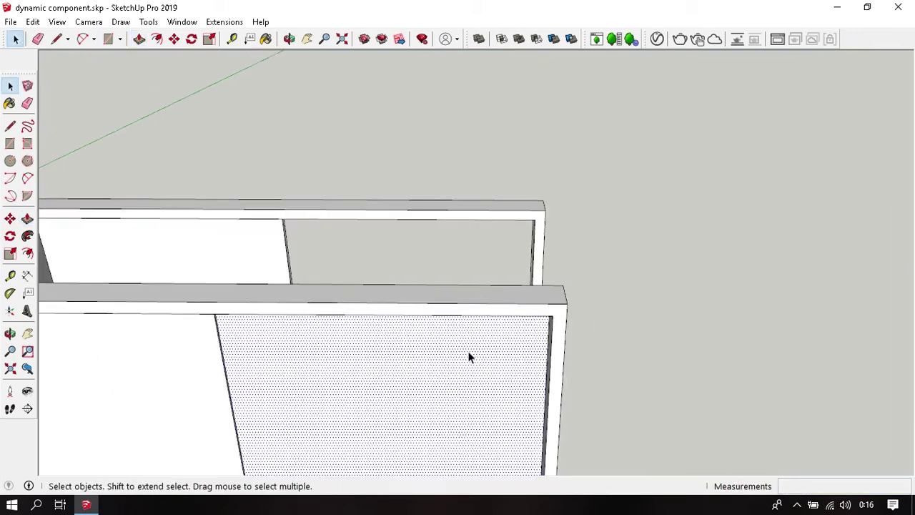
key(m)
click(566, 307)
click(543, 210)
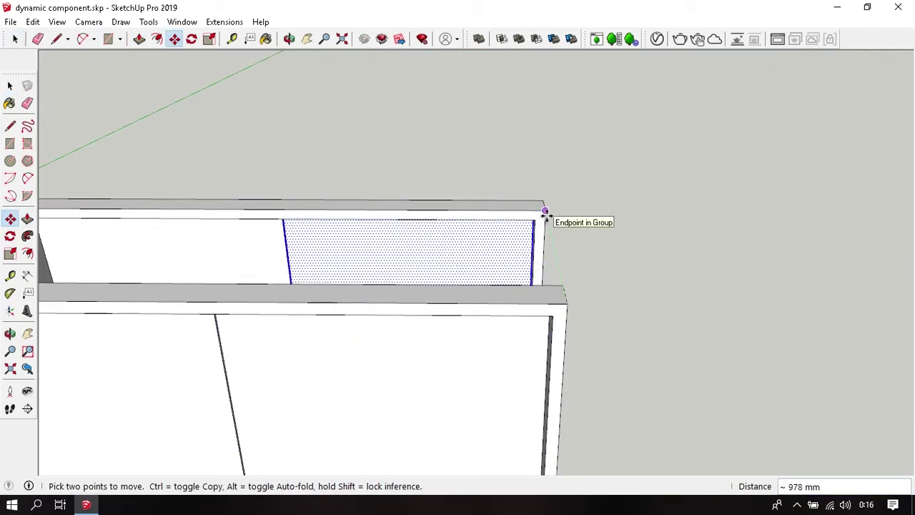
mouse_move(543, 210)
middle_down()
mouse_move(446, 241)
mouse_move(630, 221)
middle_up()
key(space)
right_click(607, 204)
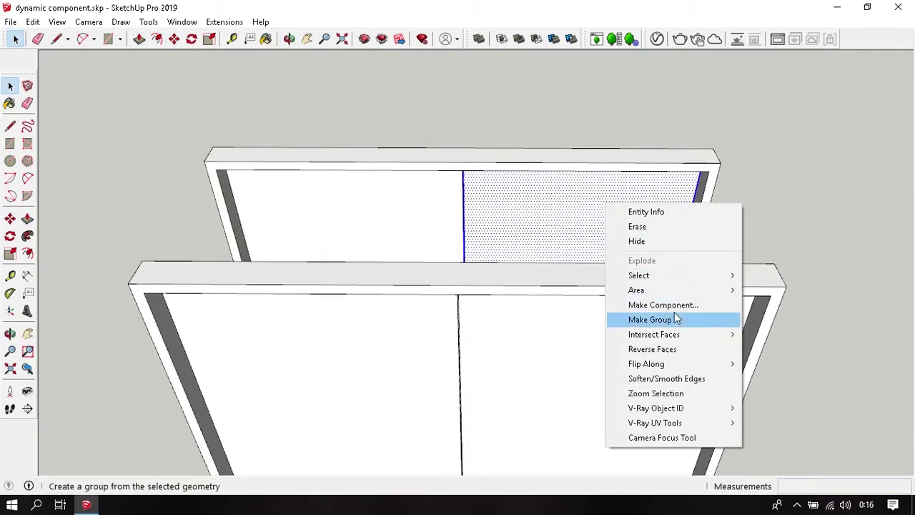
click(650, 320)
scroll(572, 215, down, 5)
mouse_move(558, 186)
shift+middle_down()
mouse_move(379, 171)
mouse_move(382, 281)
shift+middle_up()
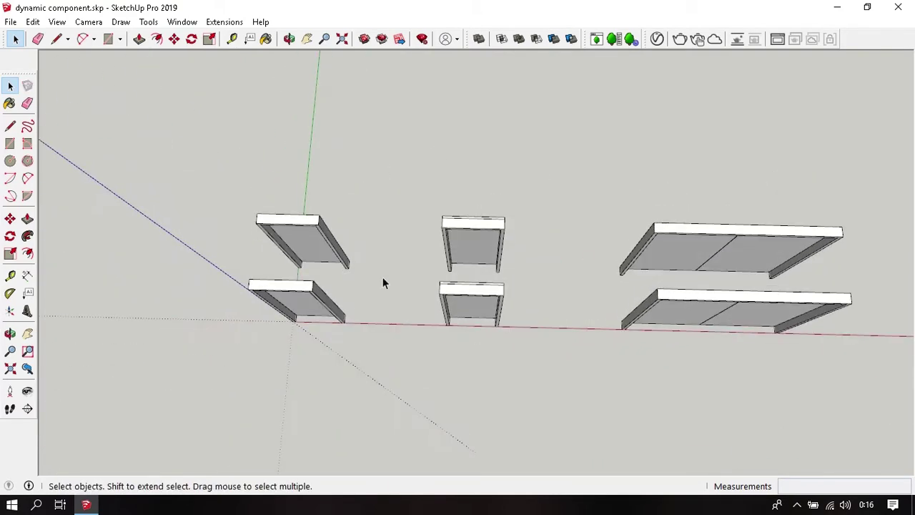
Step: Turn the upper-left door frame into a component
scroll(346, 181, up, 2)
click(294, 233)
right_click(294, 232)
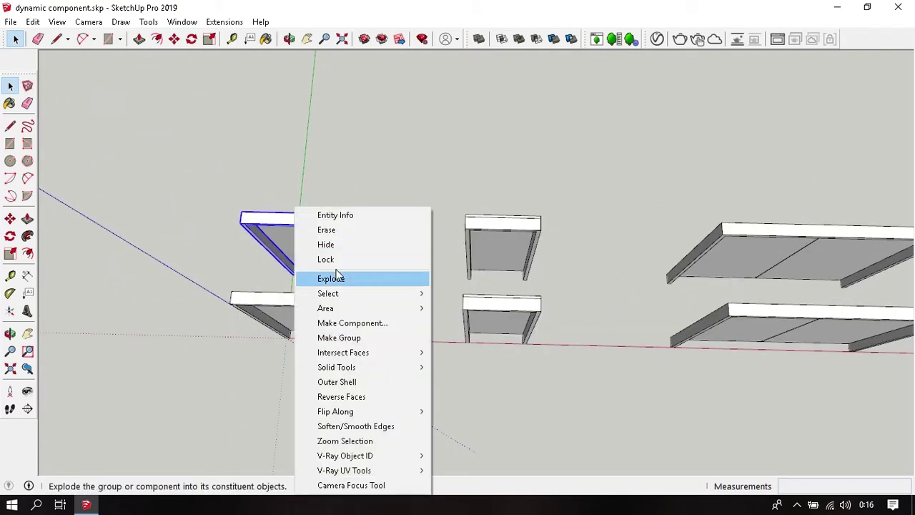
click(366, 324)
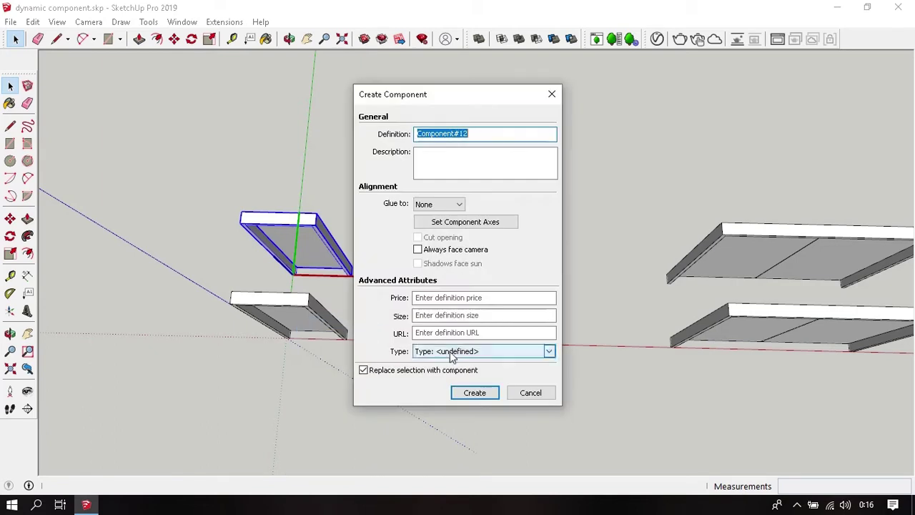
click(476, 394)
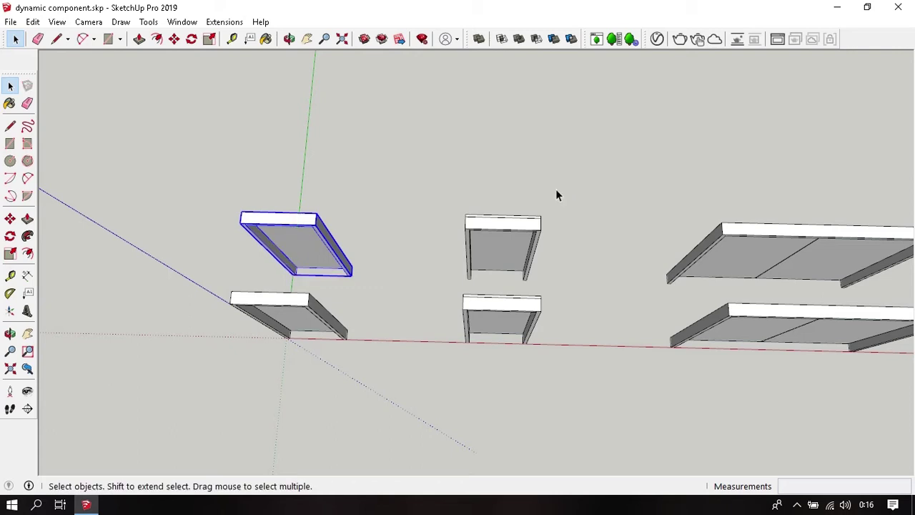
Step: Make the middle upper board a component as well
click(468, 226)
right_click(500, 232)
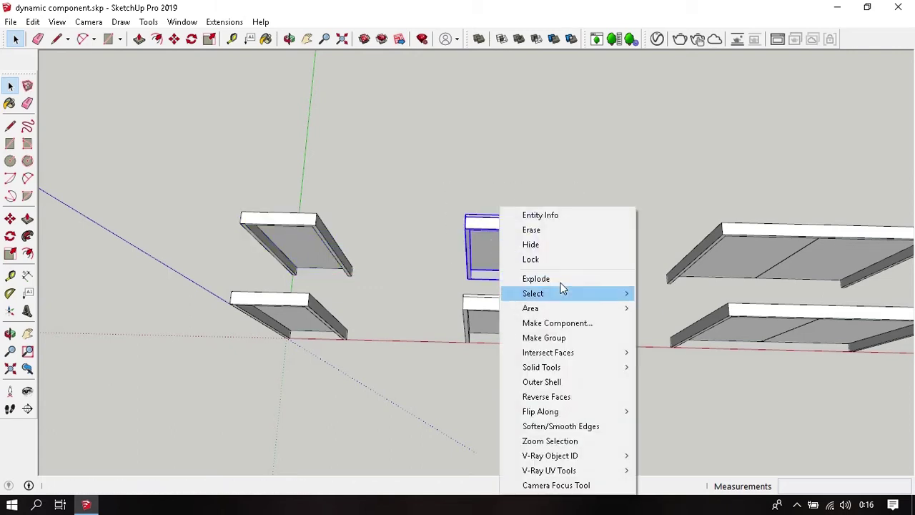
click(572, 330)
click(479, 395)
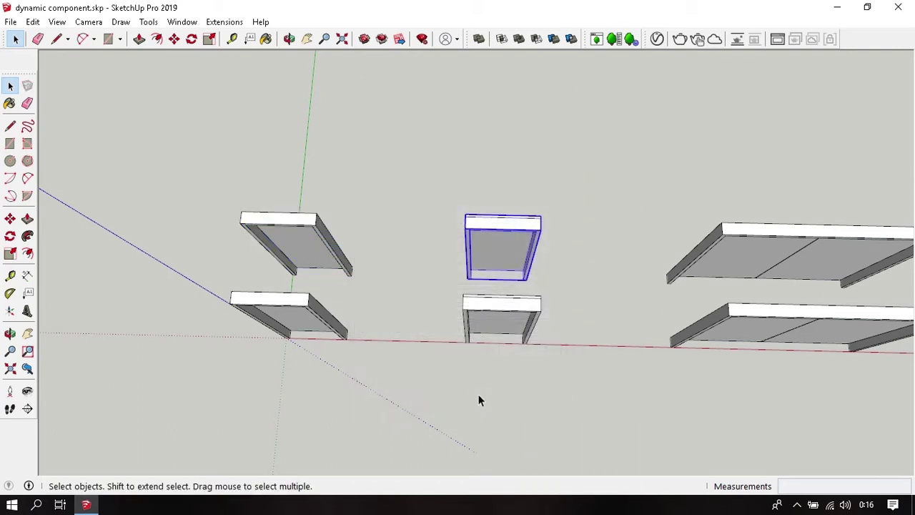
click(619, 249)
mouse_move(618, 250)
middle_down()
mouse_move(411, 296)
mouse_move(801, 258)
middle_up()
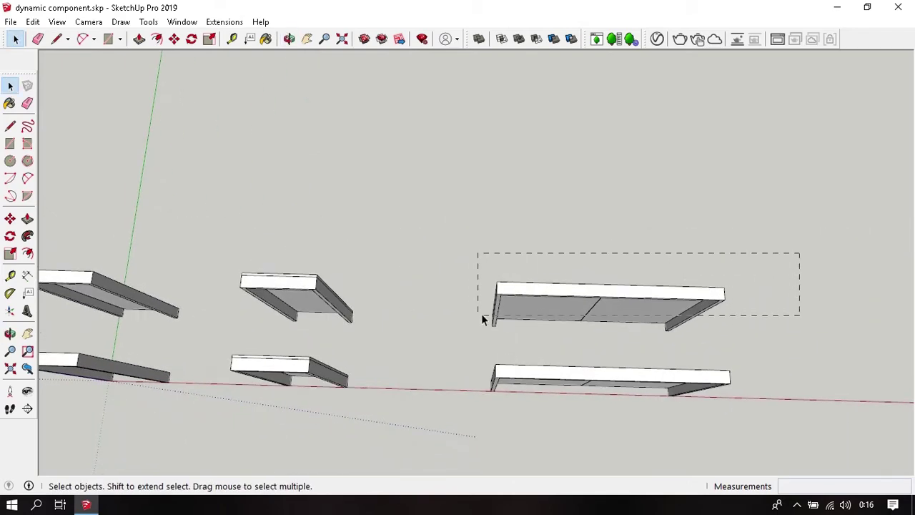
Step: Box-select the upper-right board and make it a group
drag(483, 319, 474, 324)
right_click(533, 307)
click(579, 144)
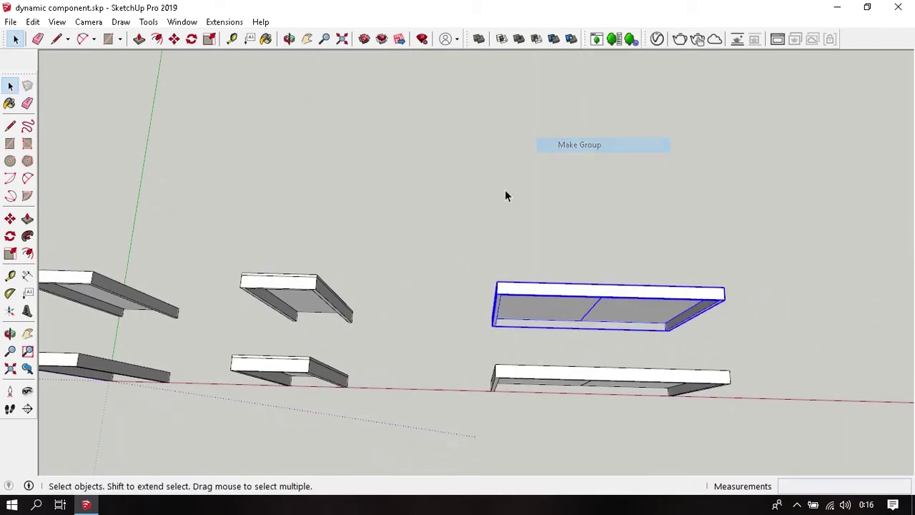
click(363, 227)
middle_drag(363, 228, 414, 248)
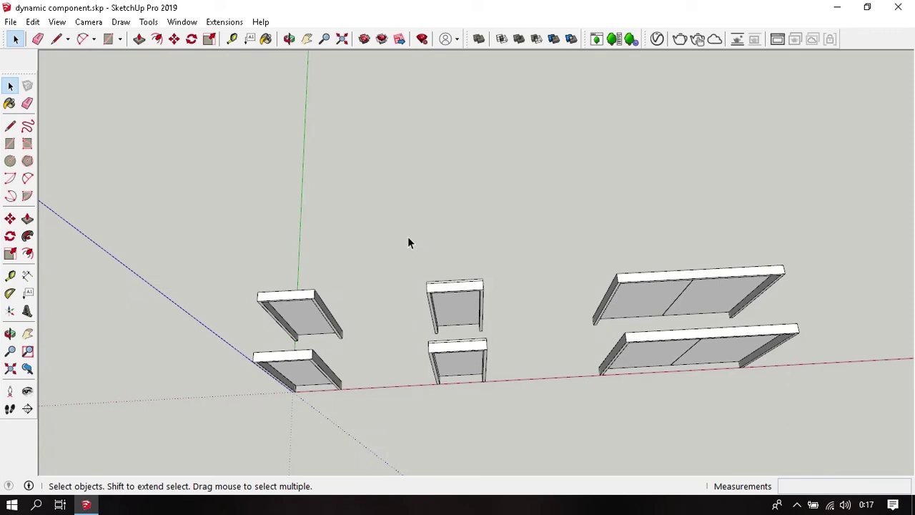
Step: Turn on the Dynamic Components toolbar through View > Toolbars
click(33, 22)
click(84, 35)
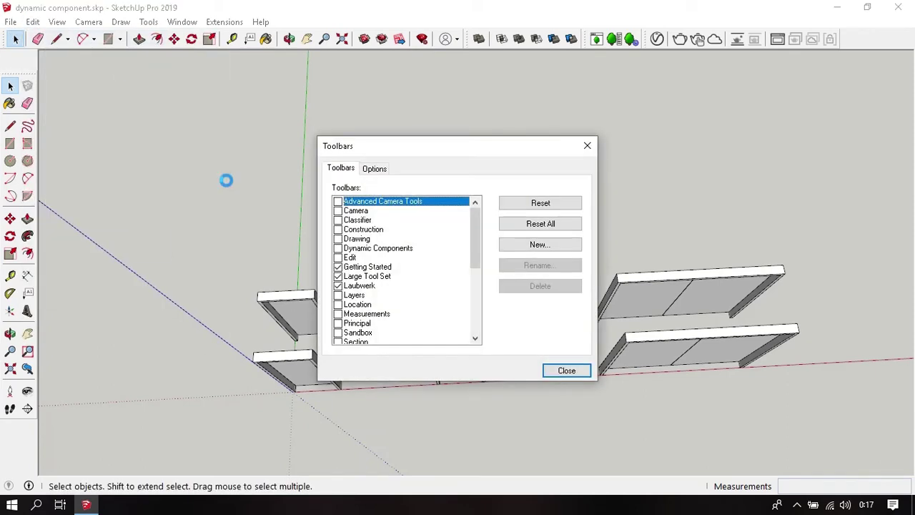
click(338, 249)
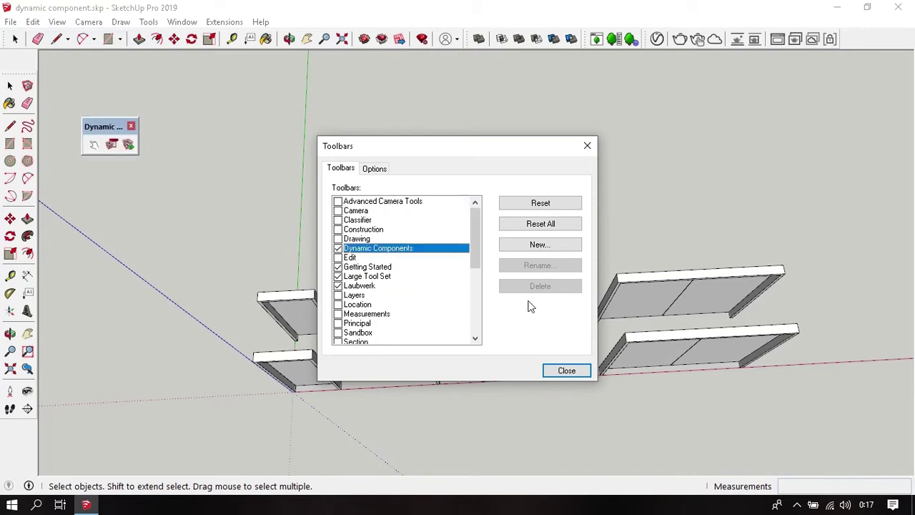
click(565, 371)
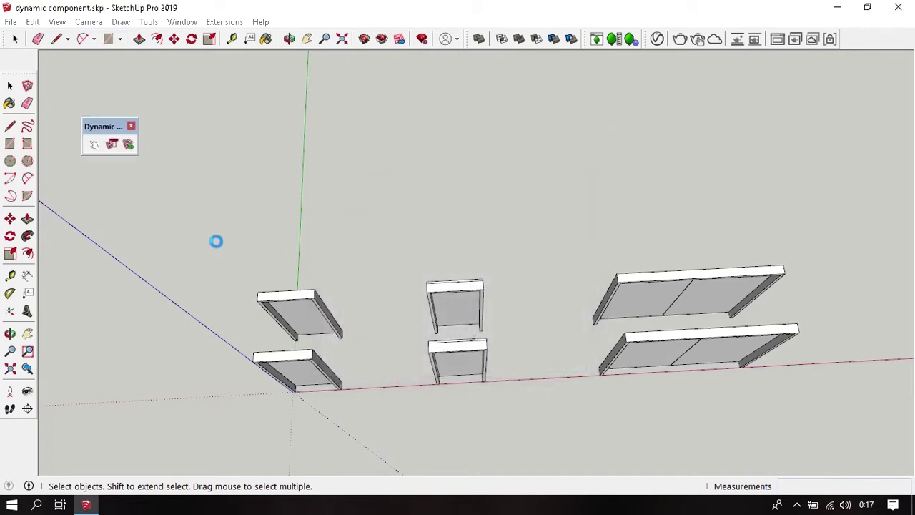
Step: Open Component Attributes and select the upper-left board, Component#12
click(129, 145)
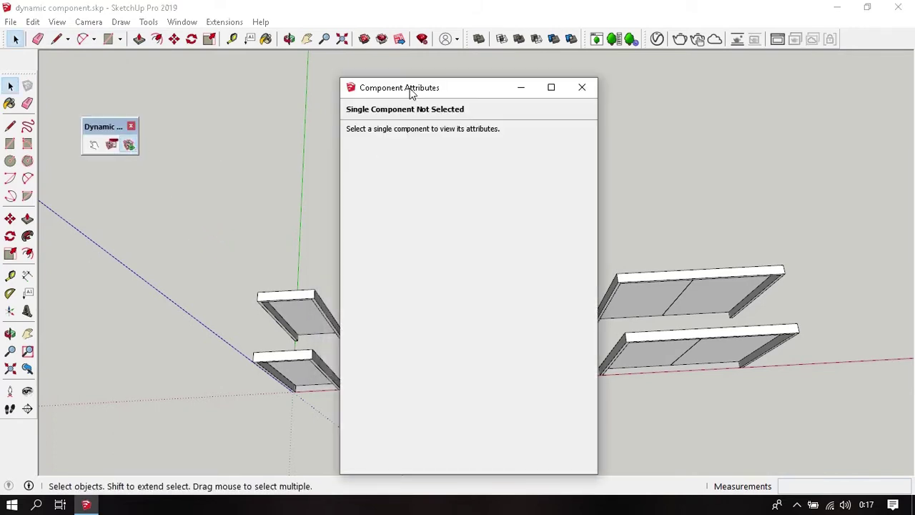
drag(411, 91, 531, 89)
click(307, 308)
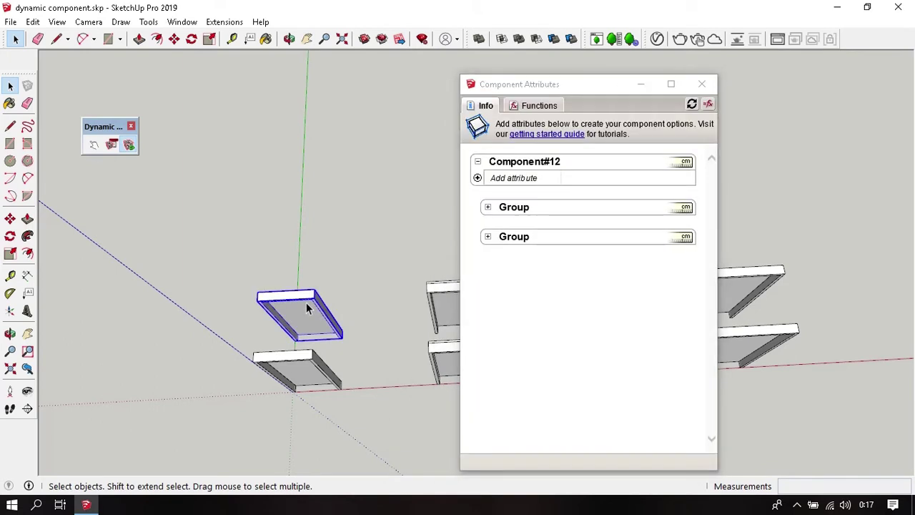
Step: Rename Component#12 to SWD1 in Component Attributes
double_click(534, 164)
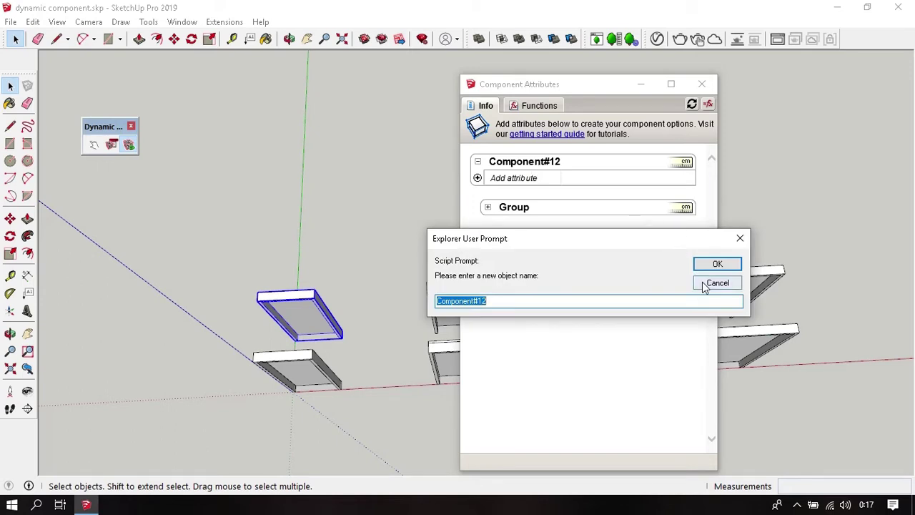
click(701, 283)
double_click(510, 163)
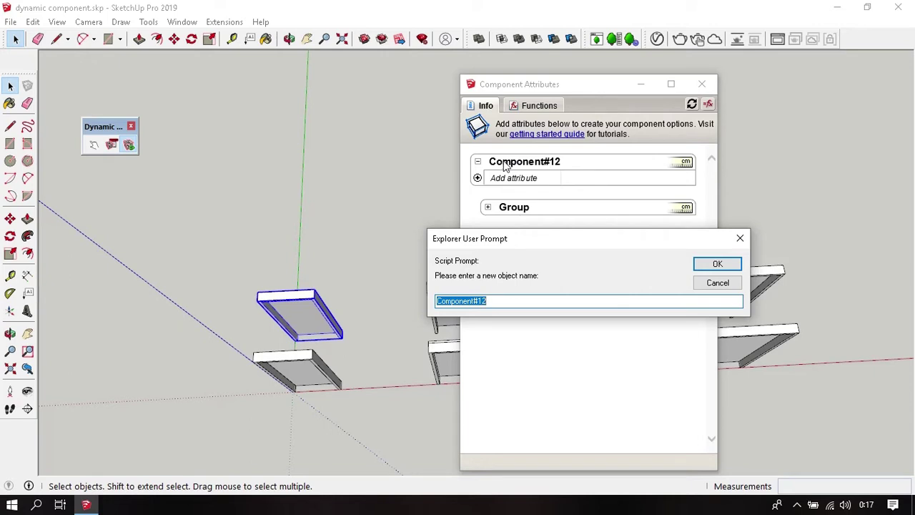
text(SQ)
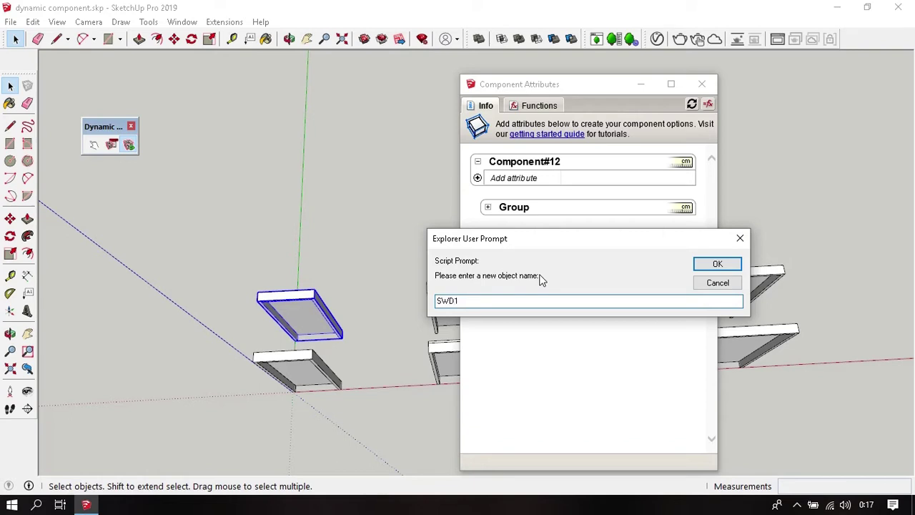
click(708, 265)
scroll(259, 333, up, 2)
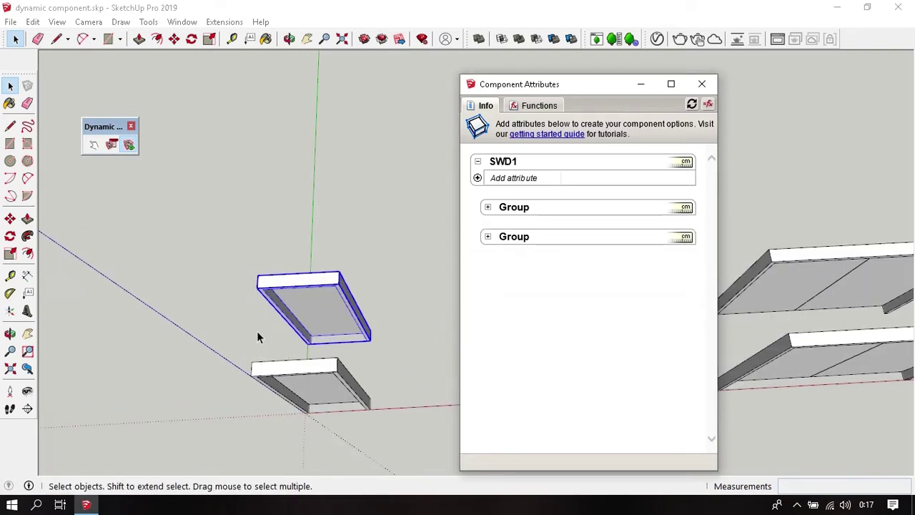
scroll(366, 283, up, 2)
Step: Inside SWD1, rename the top inner group to KSWD1
double_click(329, 274)
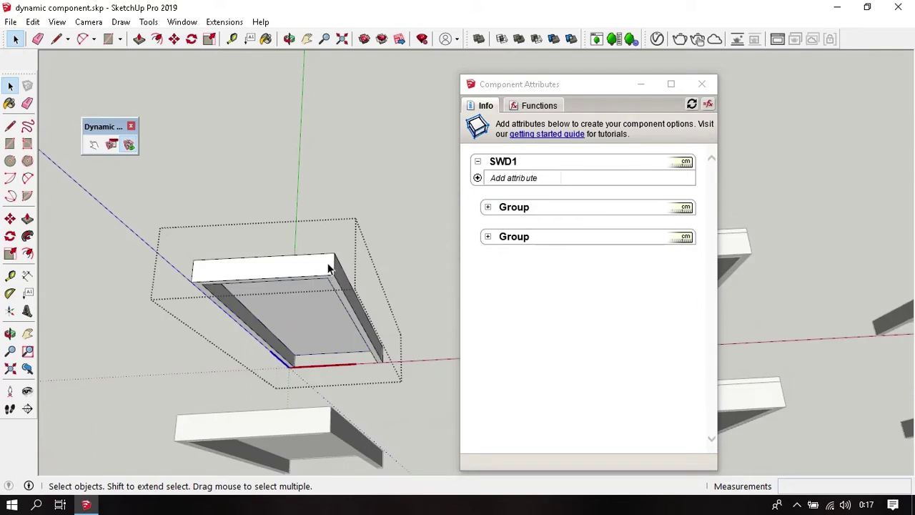
click(329, 269)
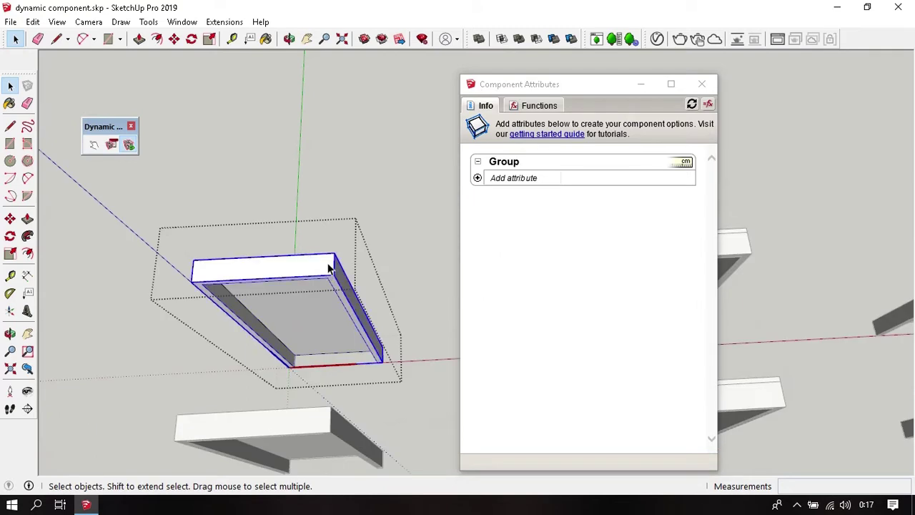
click(504, 164)
click(504, 163)
text(KSWD1)
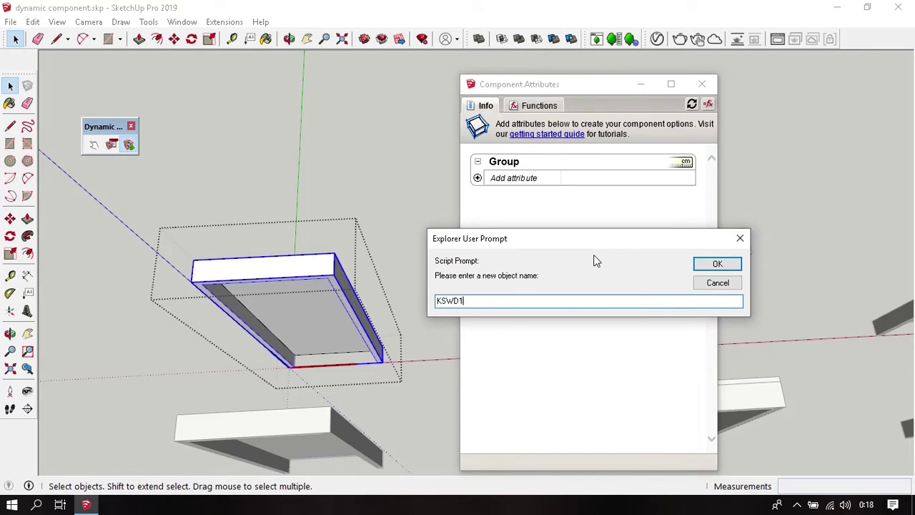
key(Return)
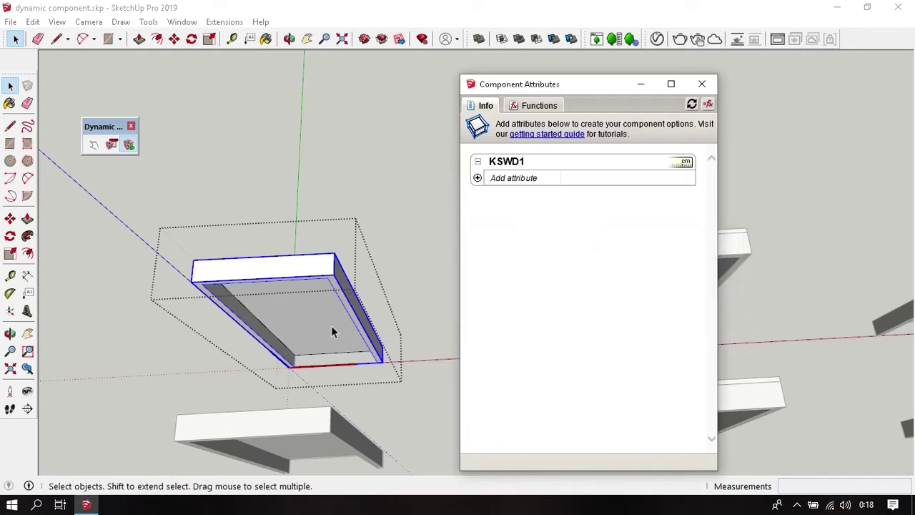
Step: Rename the bottom panel group to DPSWD1, then exit the component
double_click(321, 322)
click(506, 163)
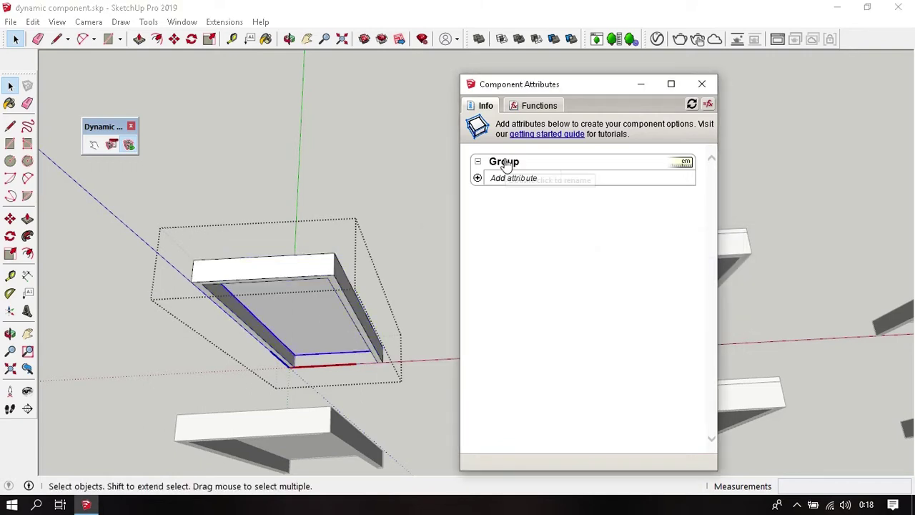
text(DPSWD1)
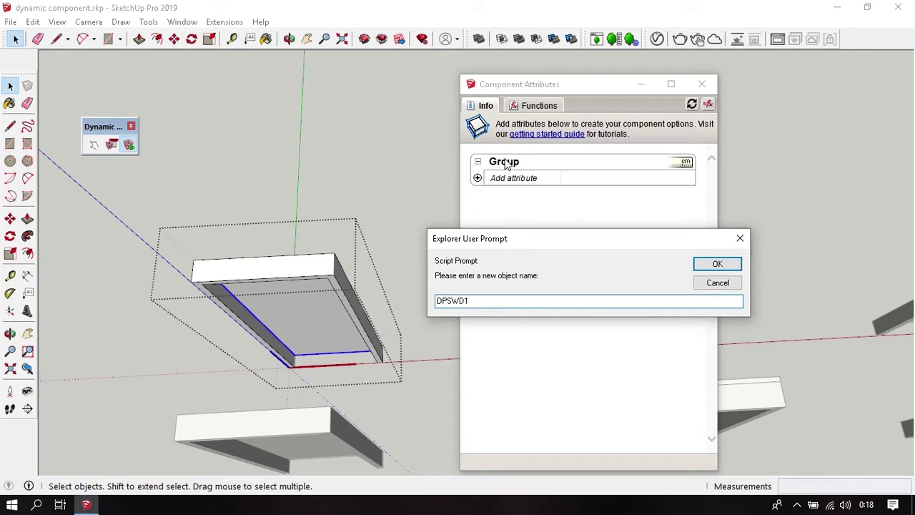
key(Return)
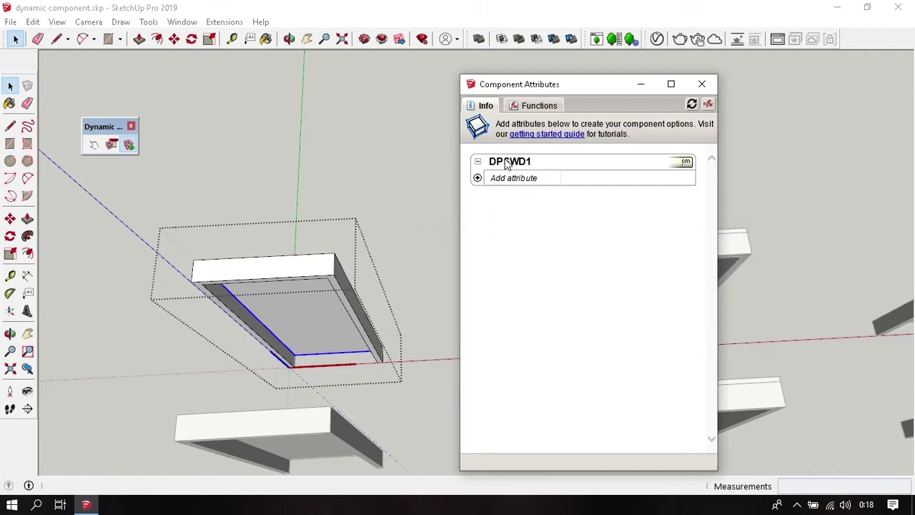
scroll(416, 183, down, 1)
scroll(342, 222, down, 2)
scroll(351, 204, down, 1)
scroll(352, 202, down, 1)
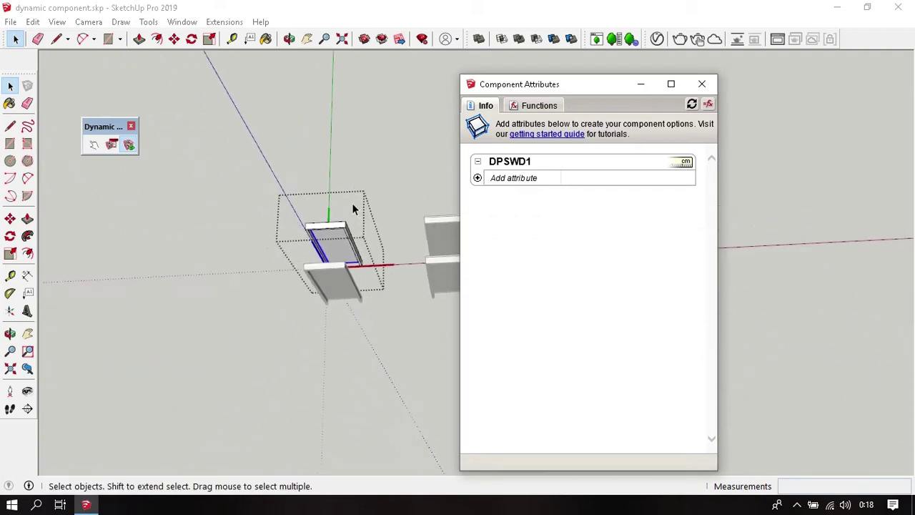
scroll(352, 203, up, 1)
scroll(352, 203, up, 1)
scroll(353, 201, up, 2)
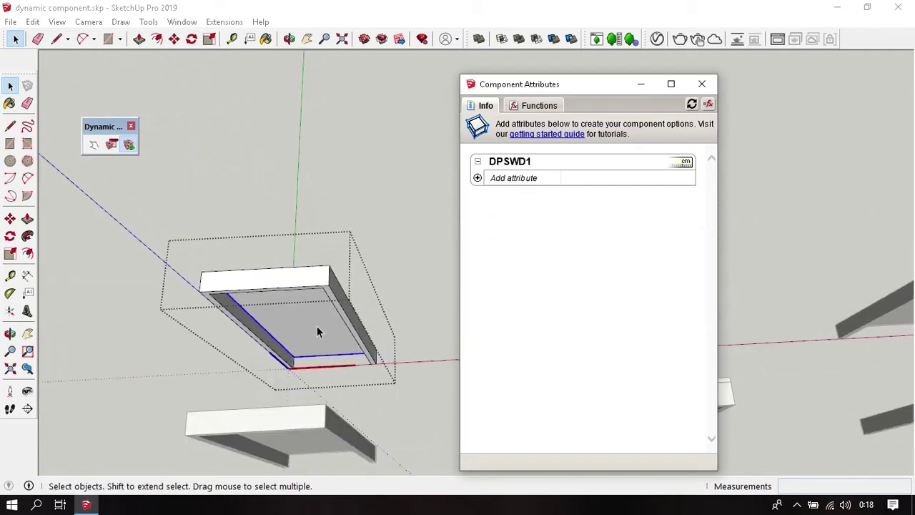
click(331, 280)
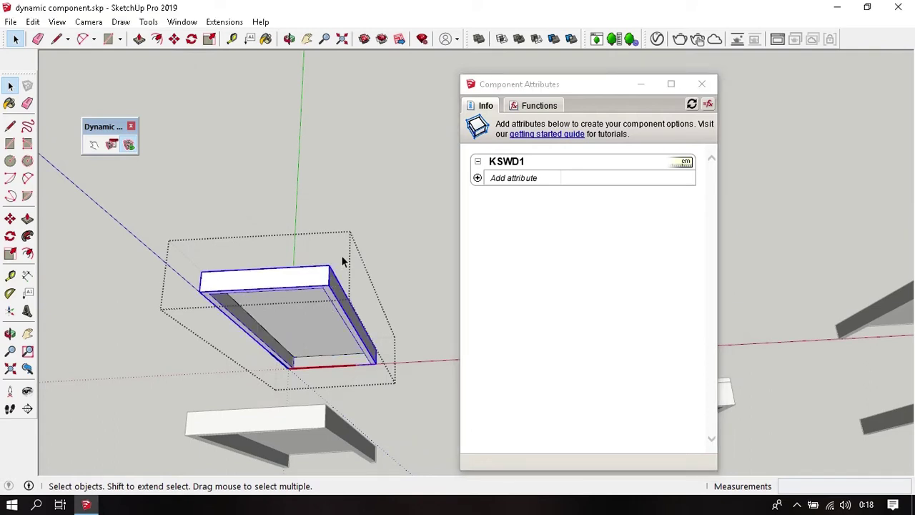
key(Escape)
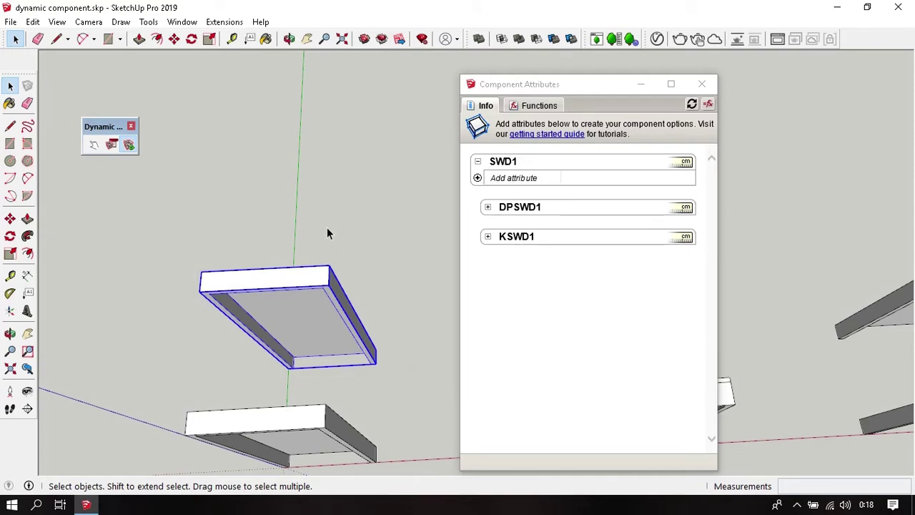
Step: Orbit to the middle boards, select Component#13 and begin renaming it
mouse_move(315, 226)
middle_down()
mouse_move(338, 258)
mouse_move(405, 258)
mouse_move(357, 248)
middle_up()
scroll(338, 258, down, 2)
scroll(405, 258, up, 2)
click(359, 265)
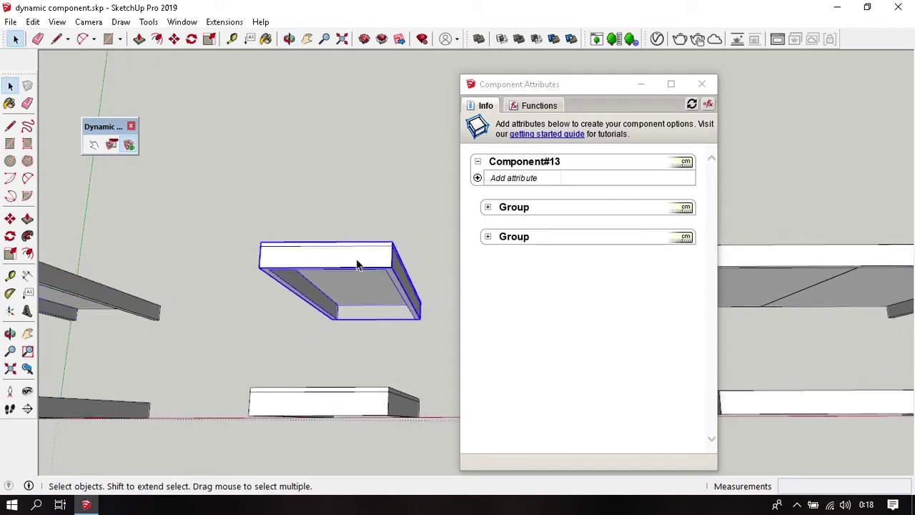
click(528, 163)
text(SLD1)
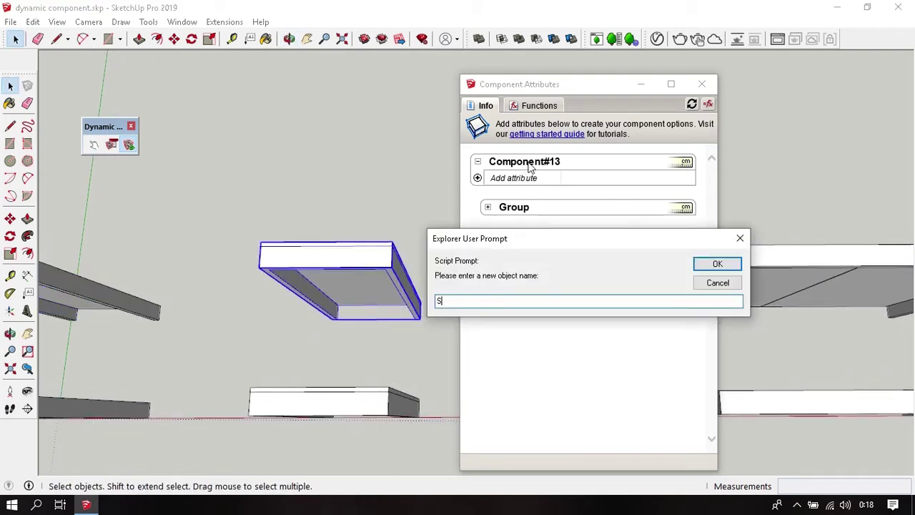
Step: Inside the middle component, name the two inner groups KSLD1 and DPSLD1
scroll(344, 269, up, 3)
double_click(344, 268)
click(344, 269)
click(512, 163)
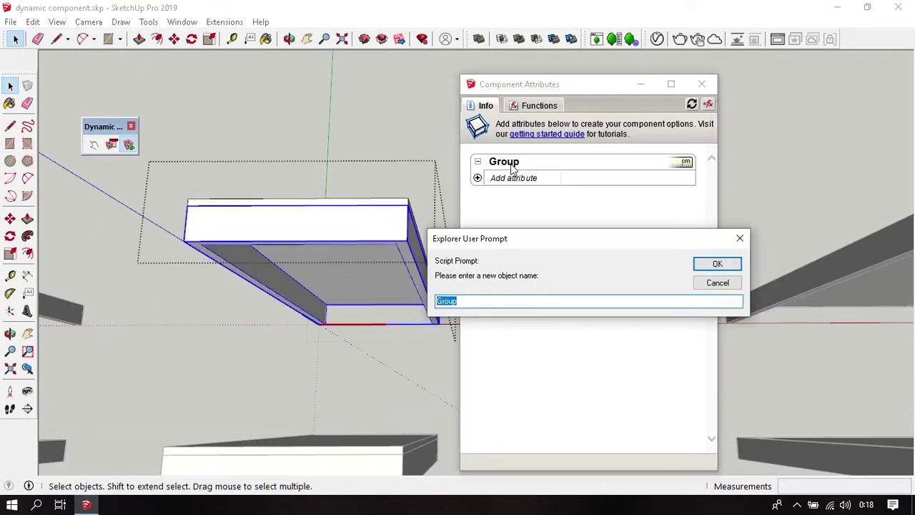
text(KSLD1)
key(Return)
click(378, 261)
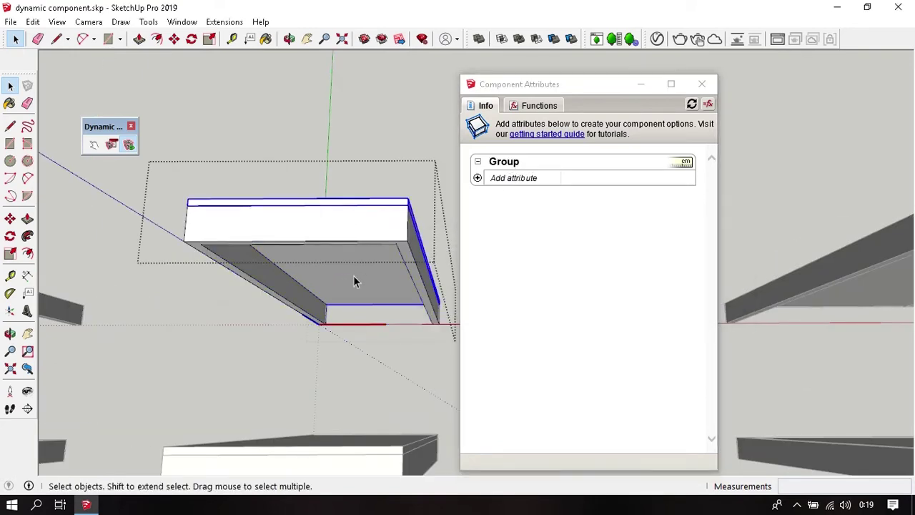
click(512, 164)
text(DPSLD)
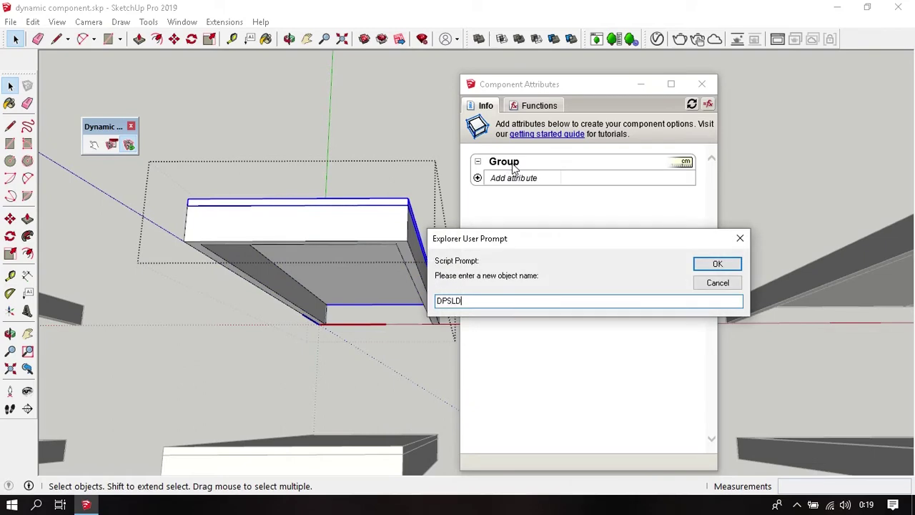
text(1)
key(Return)
Step: Select the upper shelf and rename its group DBD1
scroll(322, 147, down, 5)
mouse_move(321, 147)
shift+middle_down()
mouse_move(179, 175)
mouse_move(325, 198)
shift+middle_up()
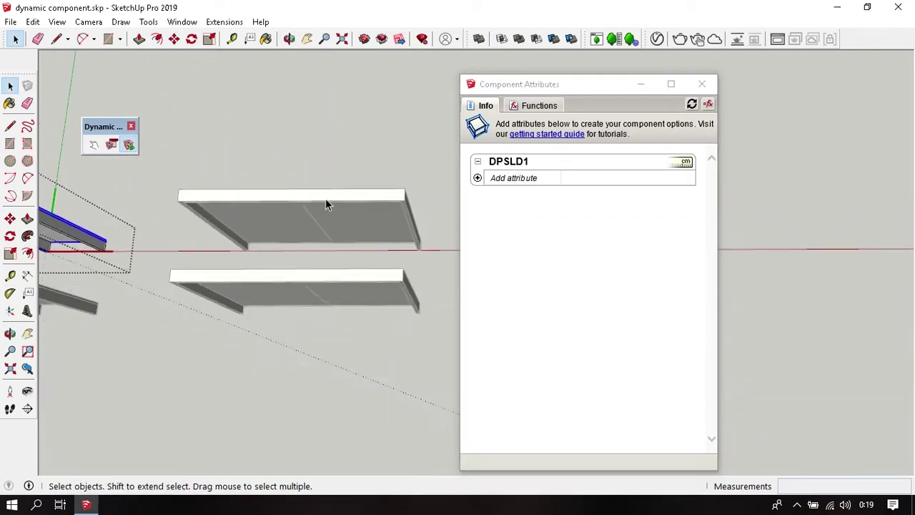
click(307, 184)
click(310, 195)
click(512, 163)
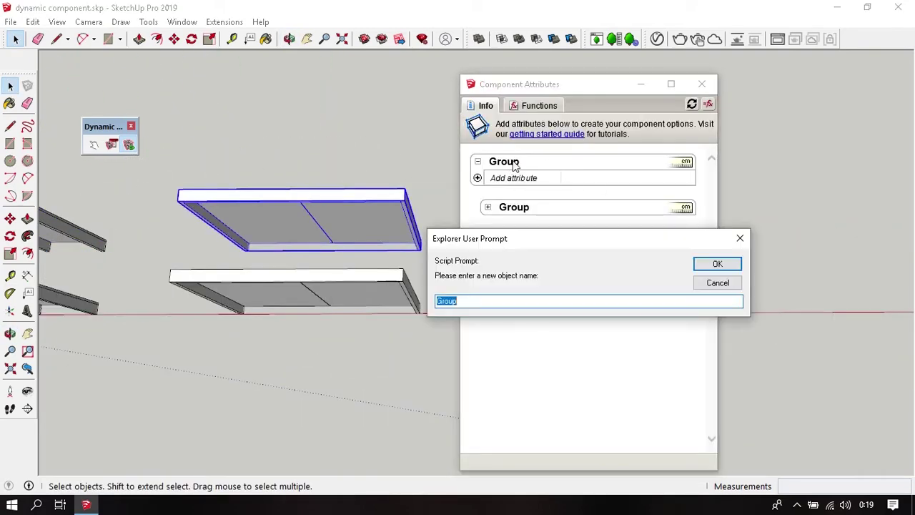
text(DBD1)
key(Return)
Step: Inside the upper shelf, rename the first door leaf DPDBD1 and the second DPDBD2
scroll(324, 214, up, 1)
double_click(324, 214)
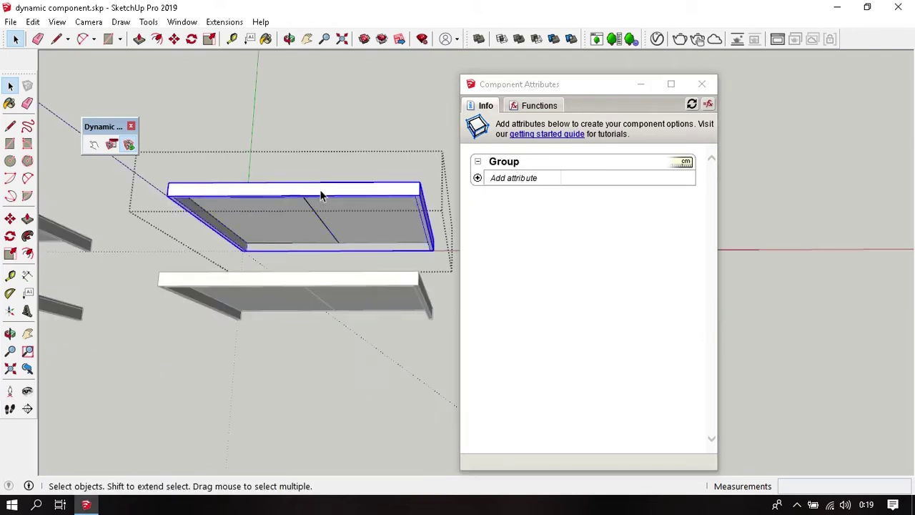
click(518, 163)
text(KD)
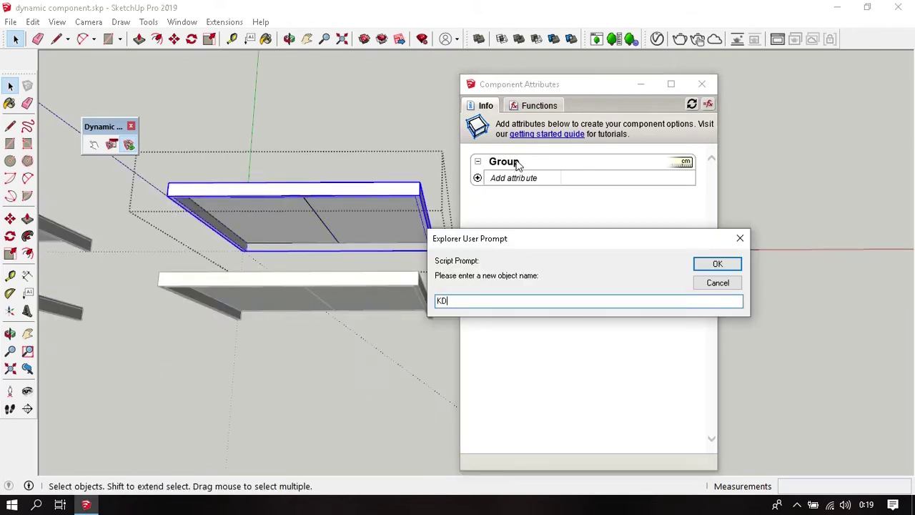
text(BD1)
key(Return)
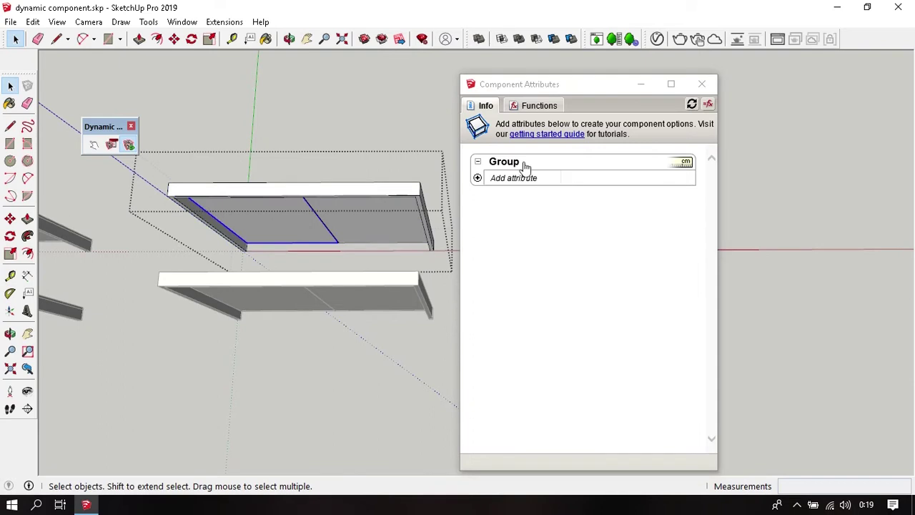
click(522, 165)
text(DPBD1)
key(Return)
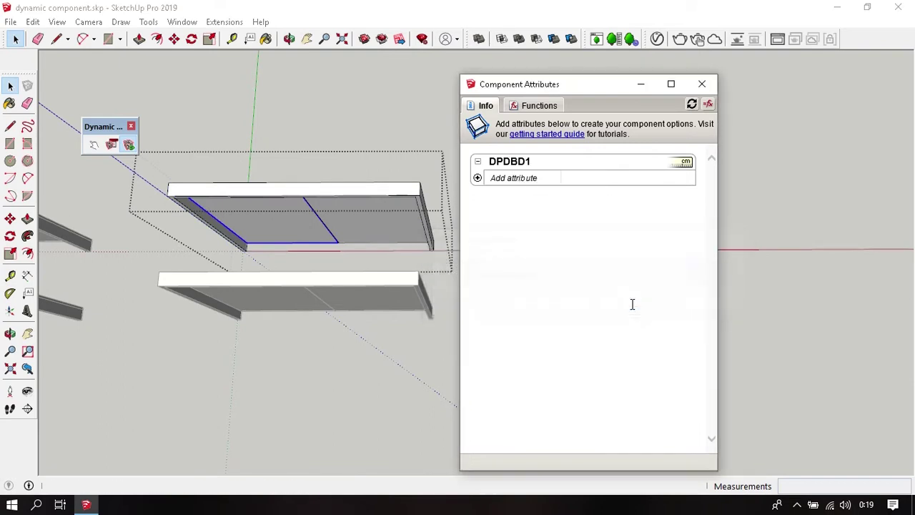
click(389, 215)
click(498, 163)
text(DP)
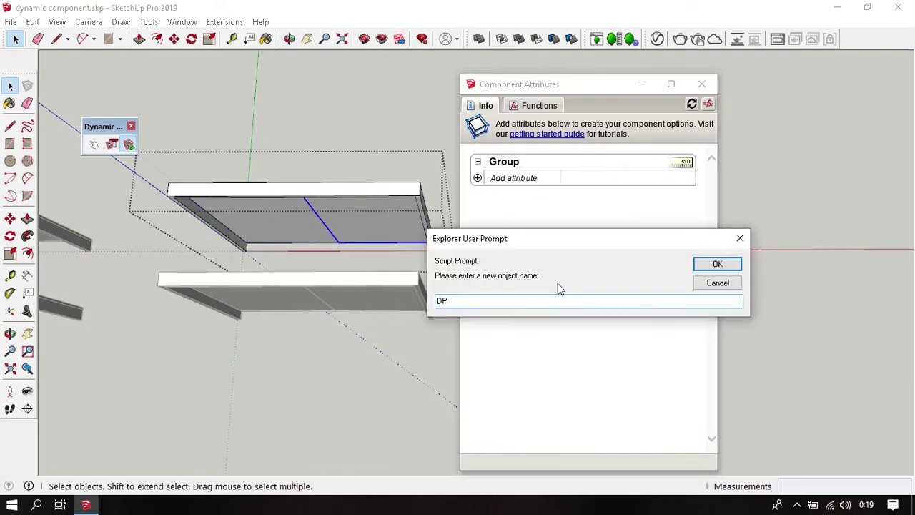
text(DBD2)
key(Return)
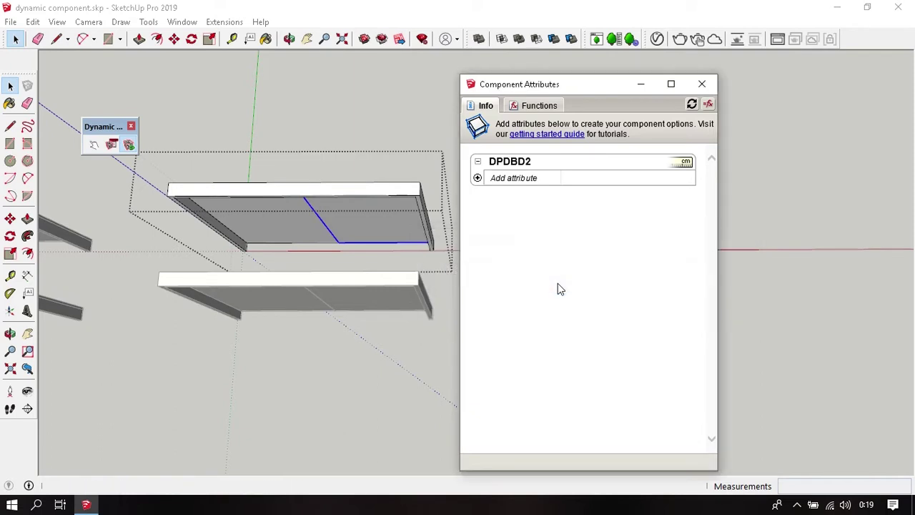
Step: Select the upper swinging door component SWD1 to list its DPSWD1 and KSWD1 parts
scroll(351, 148, down, 3)
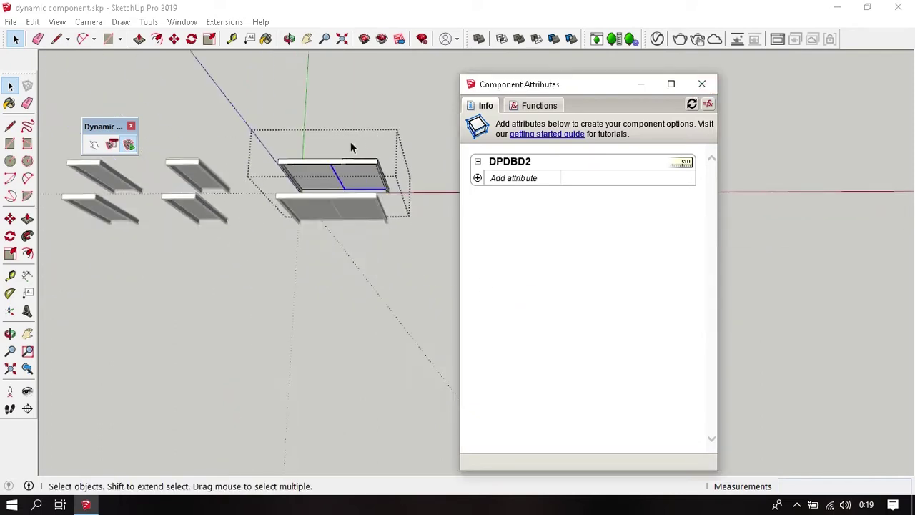
mouse_move(351, 148)
shift+middle_down()
mouse_move(456, 173)
mouse_move(344, 174)
mouse_move(315, 196)
mouse_move(395, 157)
mouse_move(382, 229)
mouse_move(359, 167)
shift+middle_up()
scroll(315, 196, up, 3)
click(274, 180)
click(354, 204)
scroll(305, 180, up, 2)
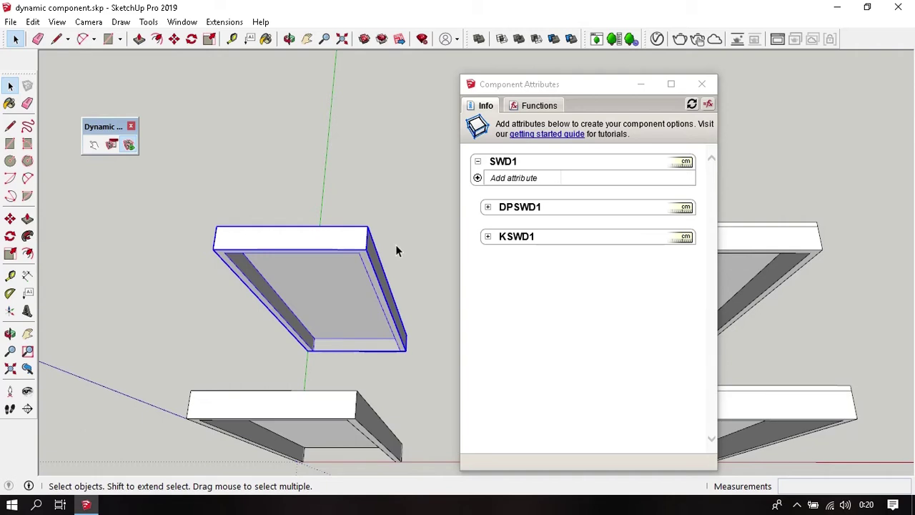
mouse_move(409, 174)
middle_down()
mouse_move(382, 224)
mouse_move(324, 197)
middle_up()
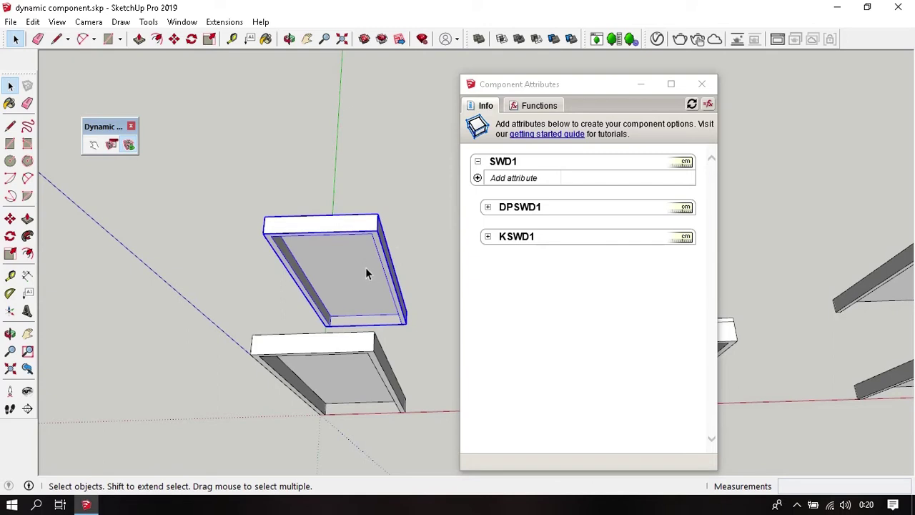
Step: On the Functions tab, scroll through the spreadsheet function list, including ANIMATE and SET
click(536, 108)
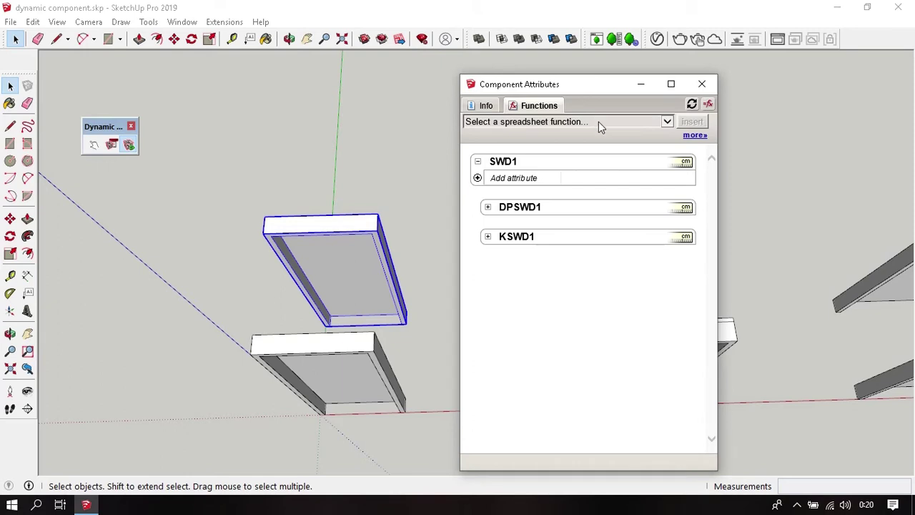
click(661, 123)
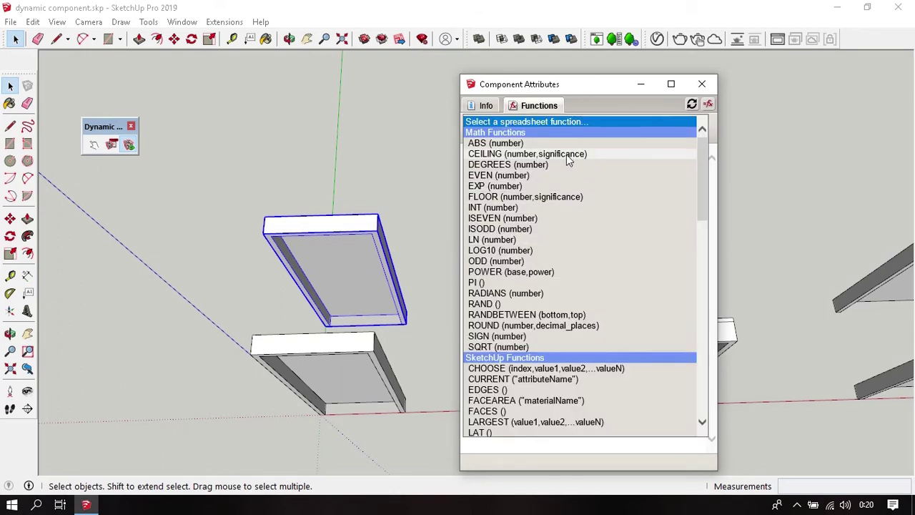
scroll(562, 345, down, 2)
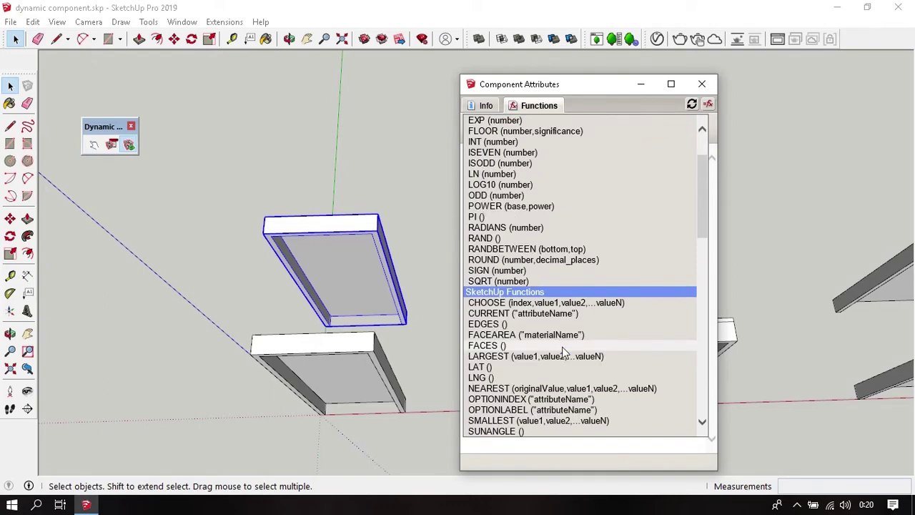
scroll(562, 344, down, 2)
scroll(562, 345, down, 2)
scroll(562, 351, down, 3)
scroll(562, 351, down, 7)
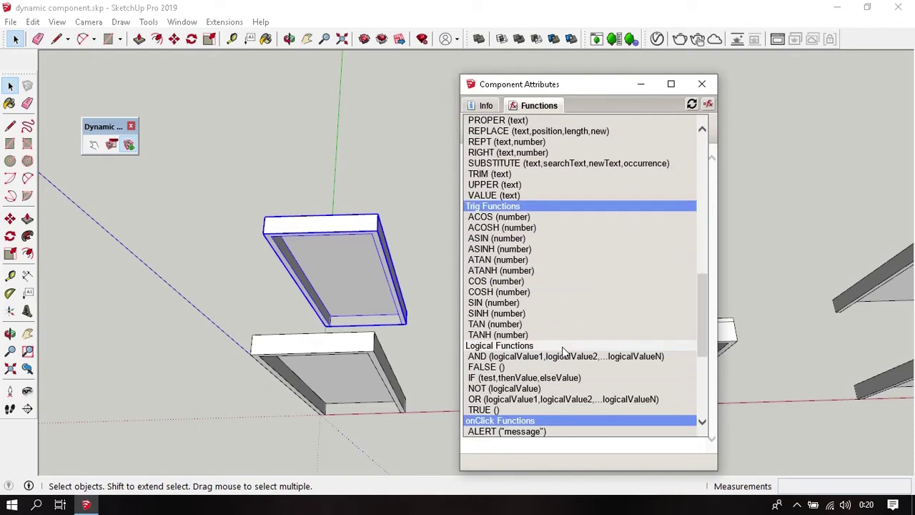
scroll(562, 352, down, 4)
scroll(564, 352, down, 3)
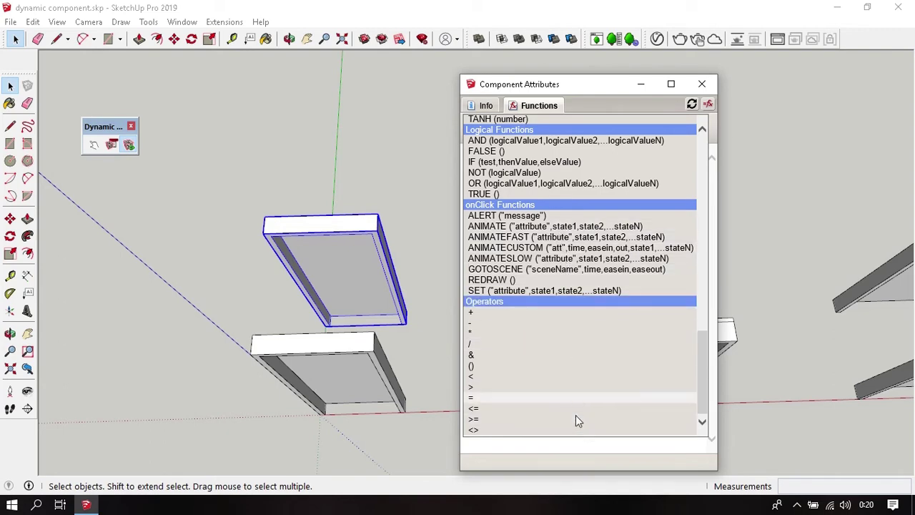
scroll(576, 419, up, 3)
scroll(574, 365, up, 8)
scroll(571, 315, up, 7)
scroll(569, 308, up, 5)
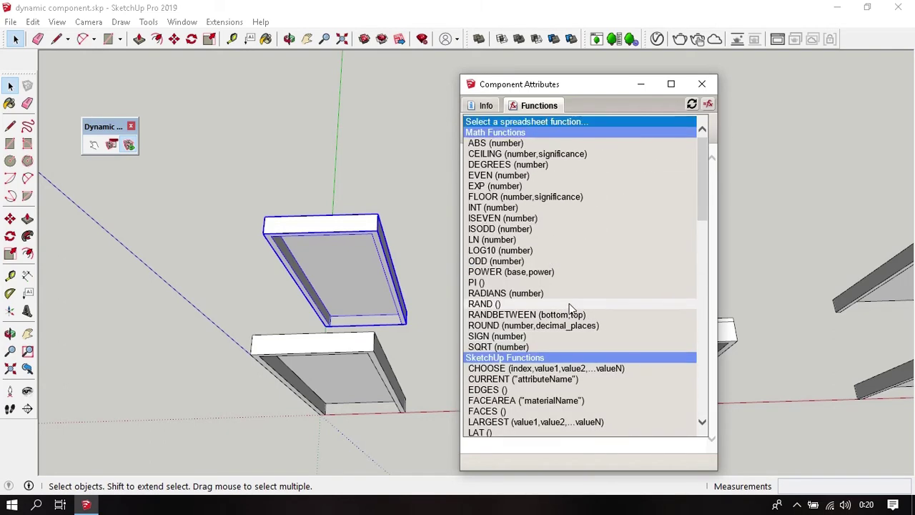
scroll(542, 182, down, 5)
scroll(544, 184, down, 8)
scroll(544, 185, down, 3)
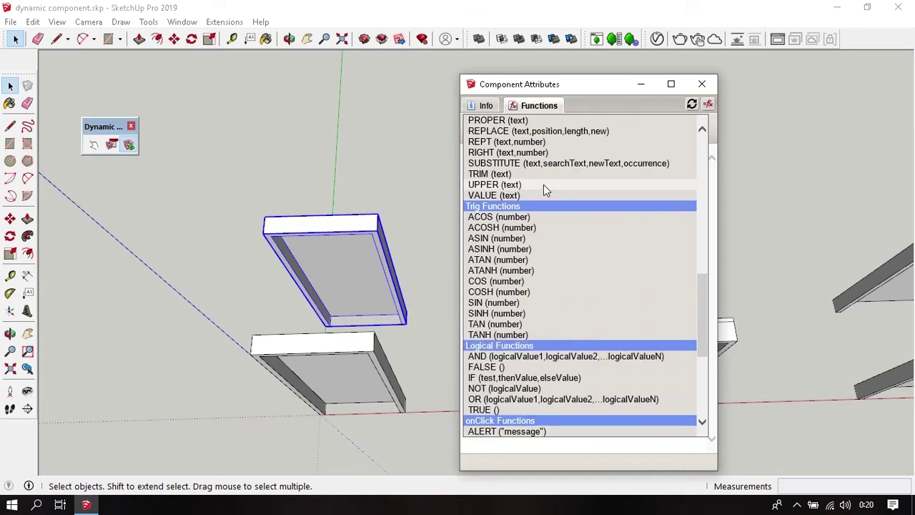
scroll(543, 187, down, 3)
scroll(565, 229, down, 1)
scroll(581, 265, down, 3)
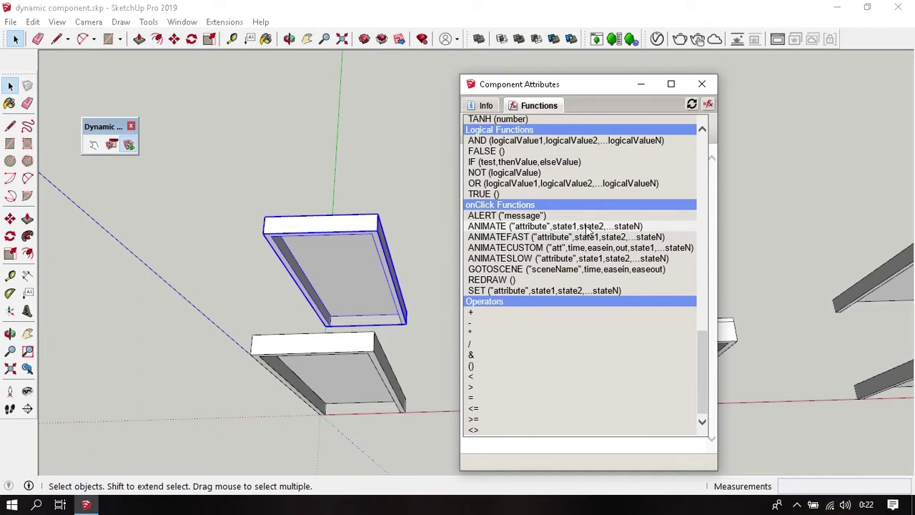
Step: Back on the Info tab, reselect SWD1, expand DPSWD1 and open its Add attribute list
click(482, 105)
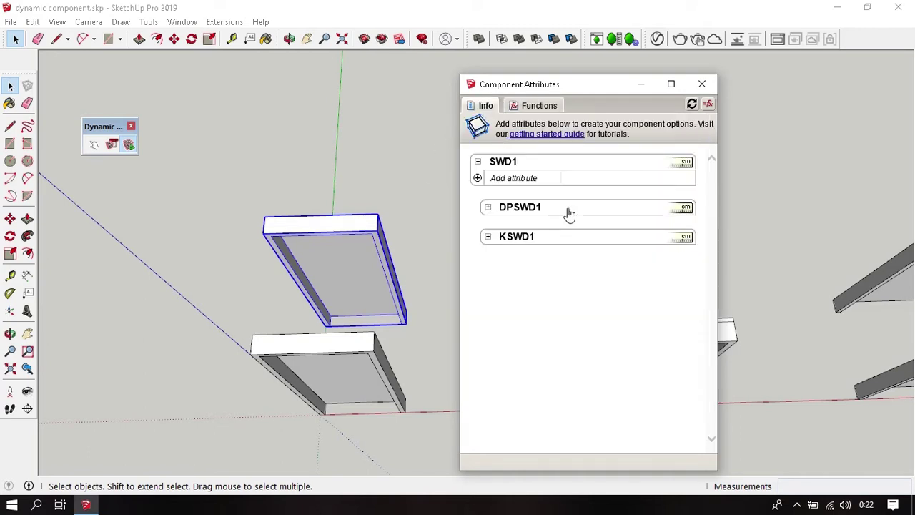
click(381, 168)
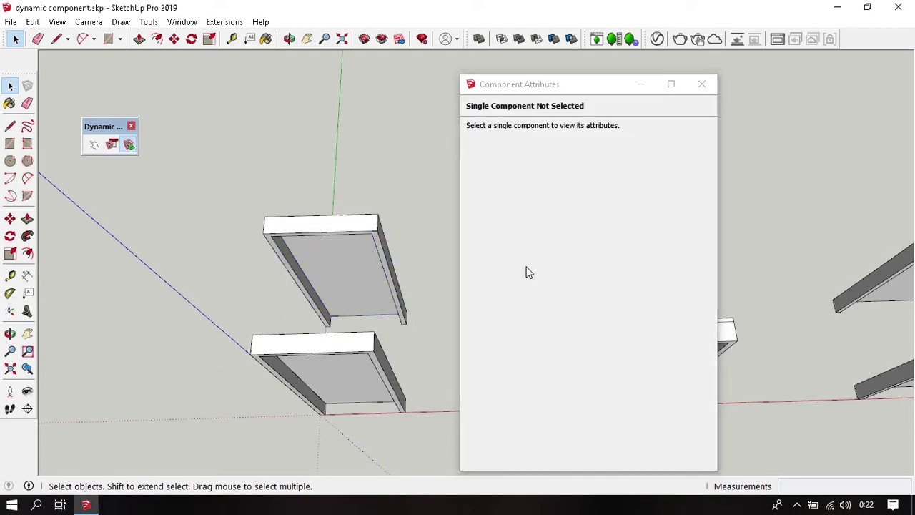
click(368, 257)
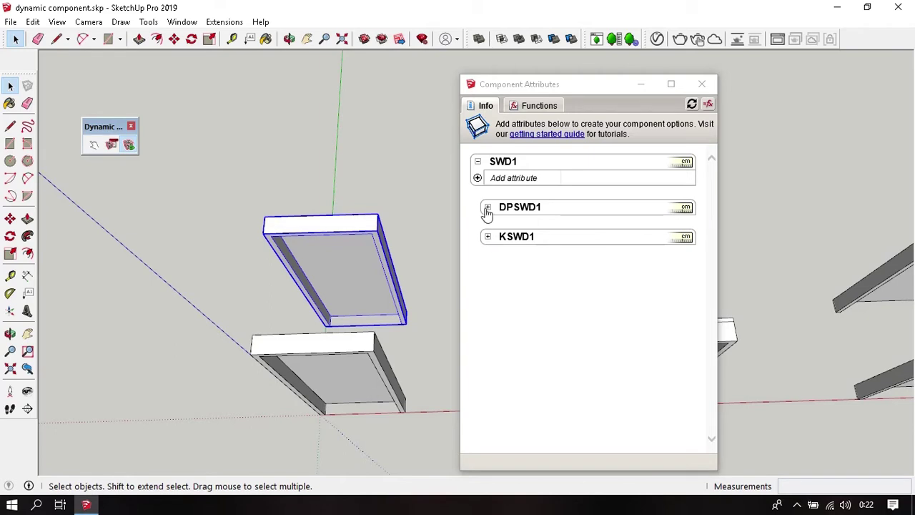
click(488, 208)
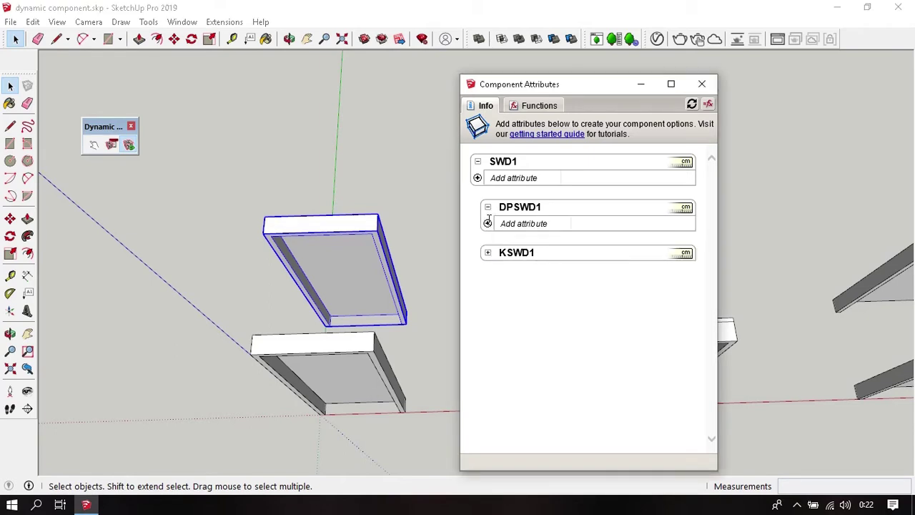
click(488, 224)
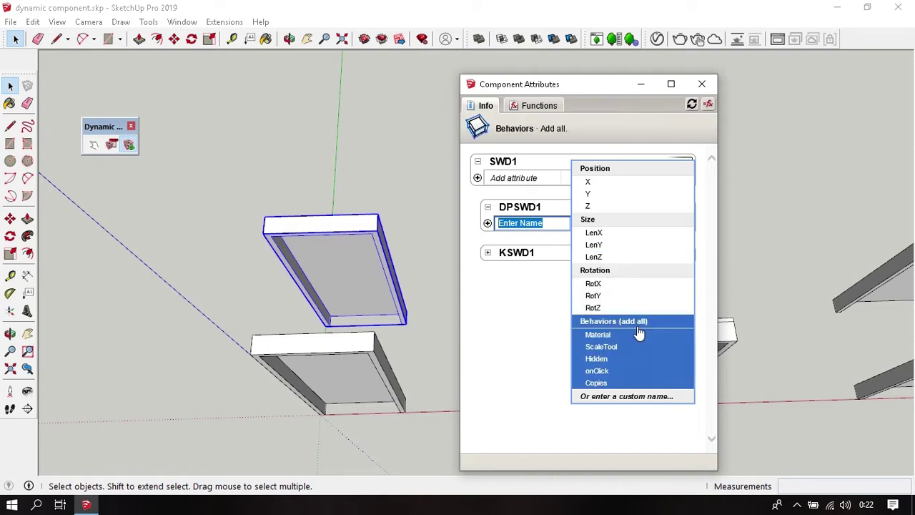
Step: Add an onClick attribute to DPSWD1, then browse the available onClick functions before returning
click(632, 371)
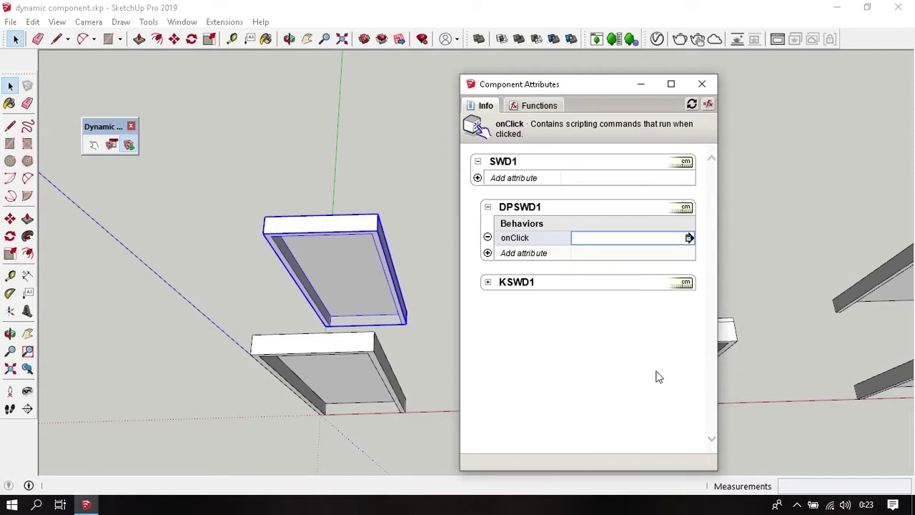
click(605, 245)
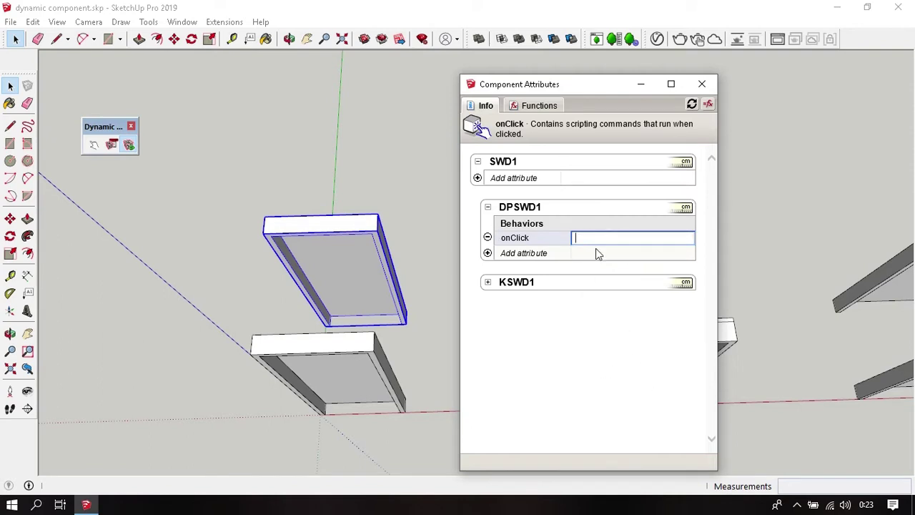
click(529, 106)
click(533, 122)
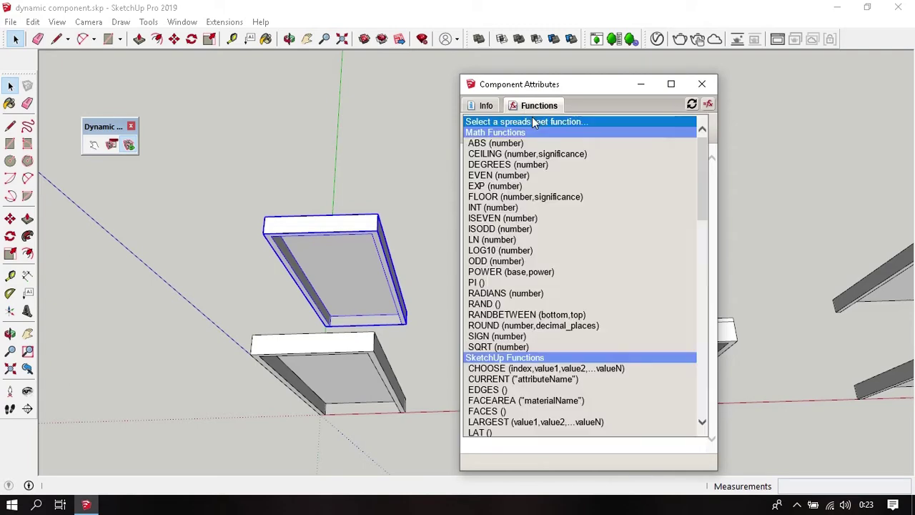
scroll(562, 366, down, 5)
scroll(560, 362, down, 2)
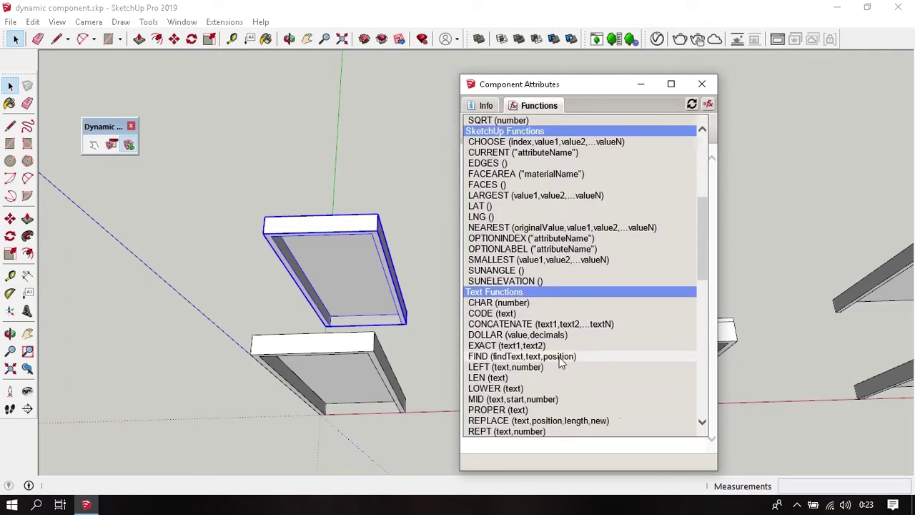
scroll(563, 362, down, 3)
scroll(560, 357, down, 1)
scroll(559, 356, down, 3)
scroll(561, 358, down, 2)
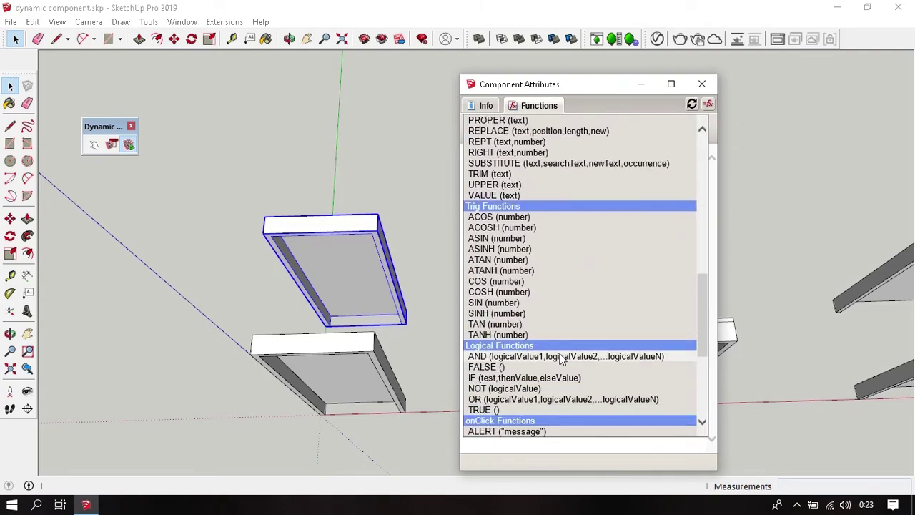
scroll(561, 360, up, 6)
scroll(562, 359, down, 5)
scroll(561, 357, down, 6)
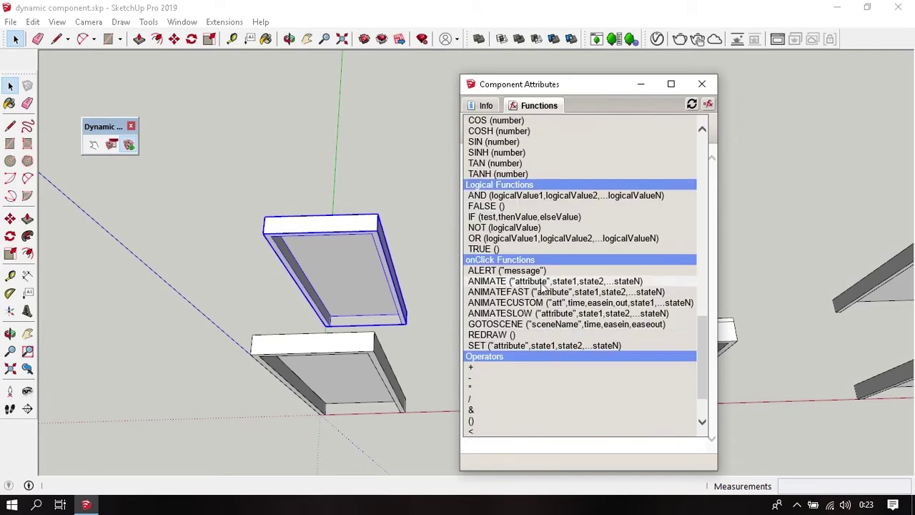
click(483, 105)
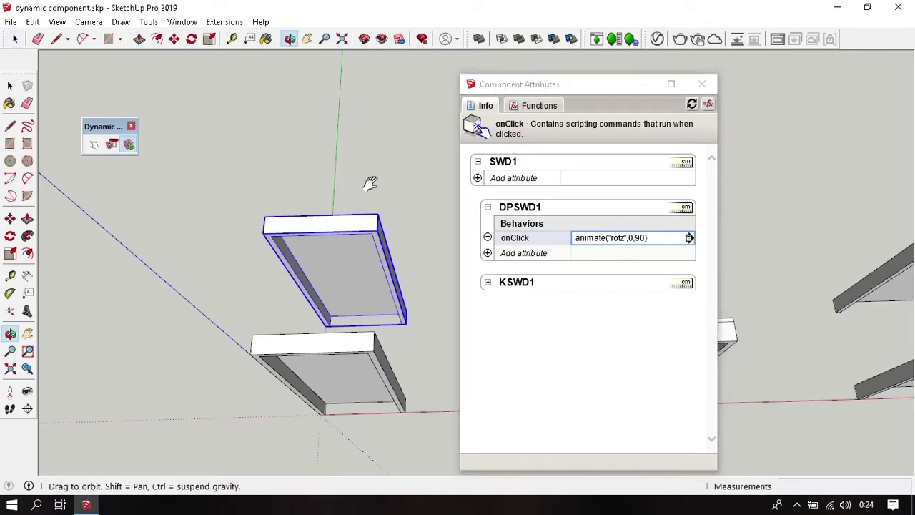
Step: Orbit the model slightly to view the door with its new onClick formula
middle_drag(369, 184, 396, 194)
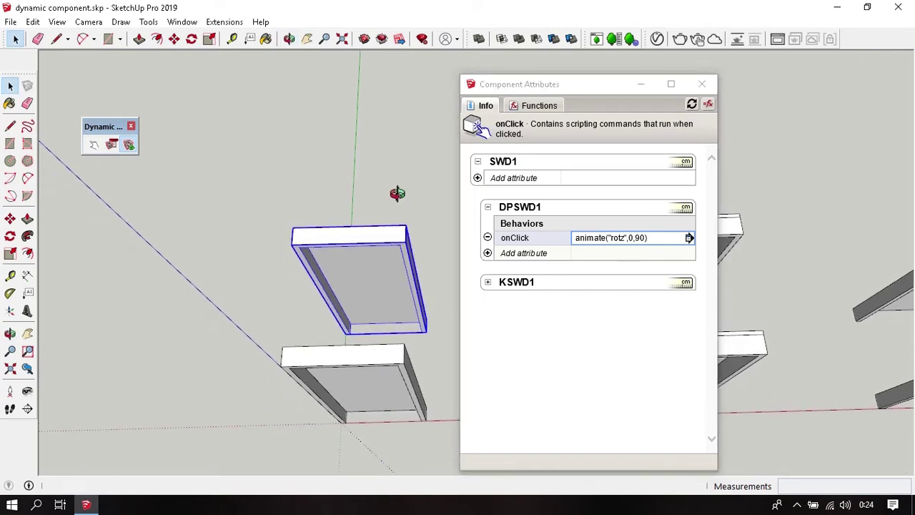
Step: With the Interact tool, swing the DPSWD1 door open 90° and back shut
click(93, 147)
click(377, 289)
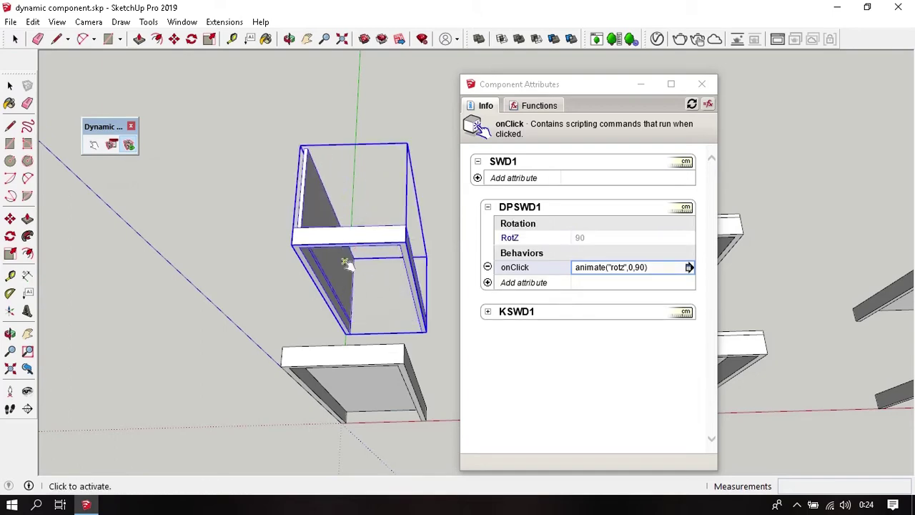
click(350, 265)
mouse_move(364, 294)
middle_down()
mouse_move(286, 261)
mouse_move(398, 180)
mouse_move(334, 190)
mouse_move(317, 271)
middle_up()
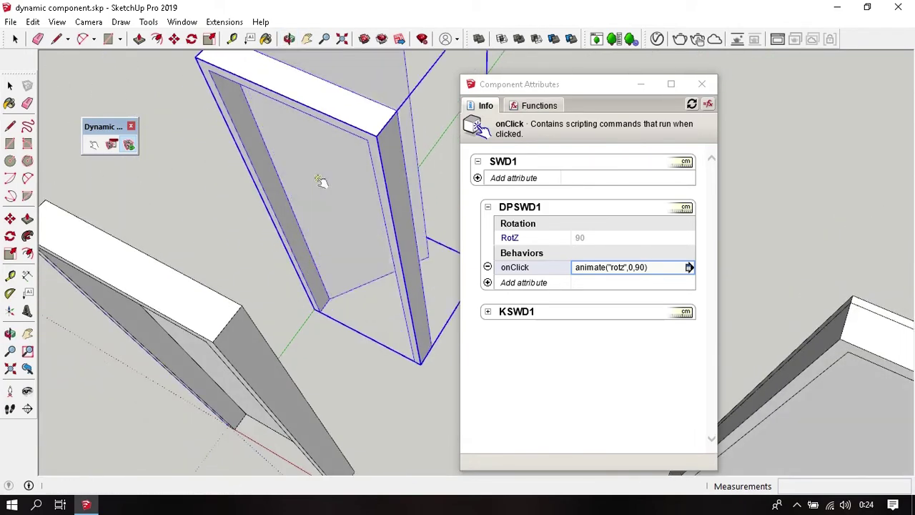
click(658, 270)
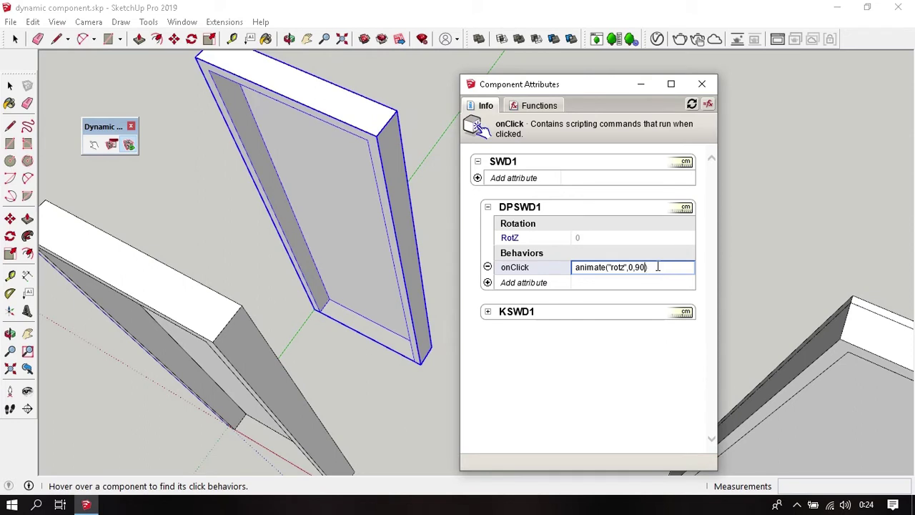
text(6)
Step: Apply animate("rotz",0,60) and test the door swinging open 60° and closed
key(Return)
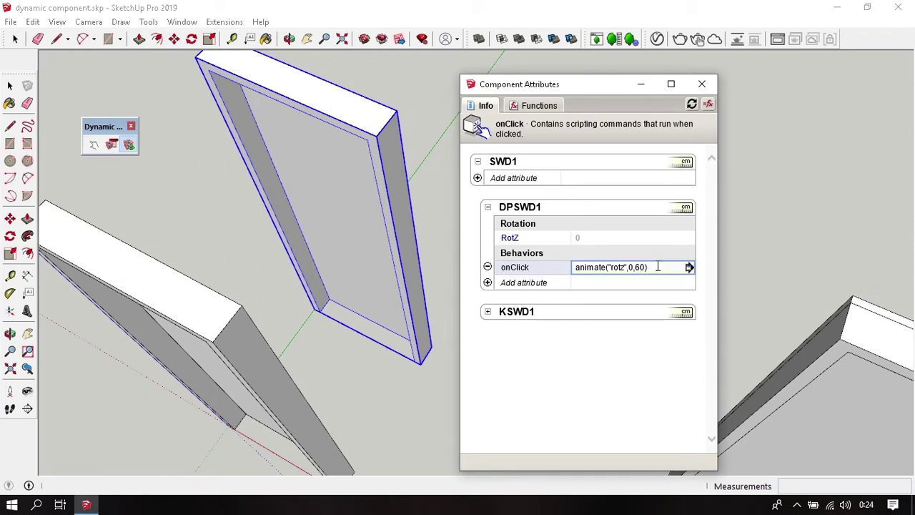
click(356, 245)
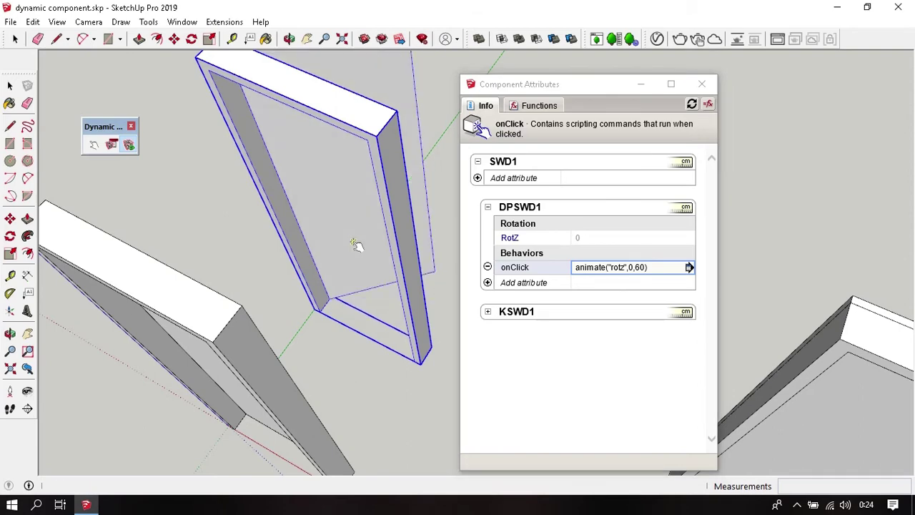
mouse_move(358, 250)
middle_down()
mouse_move(367, 370)
mouse_move(358, 210)
middle_up()
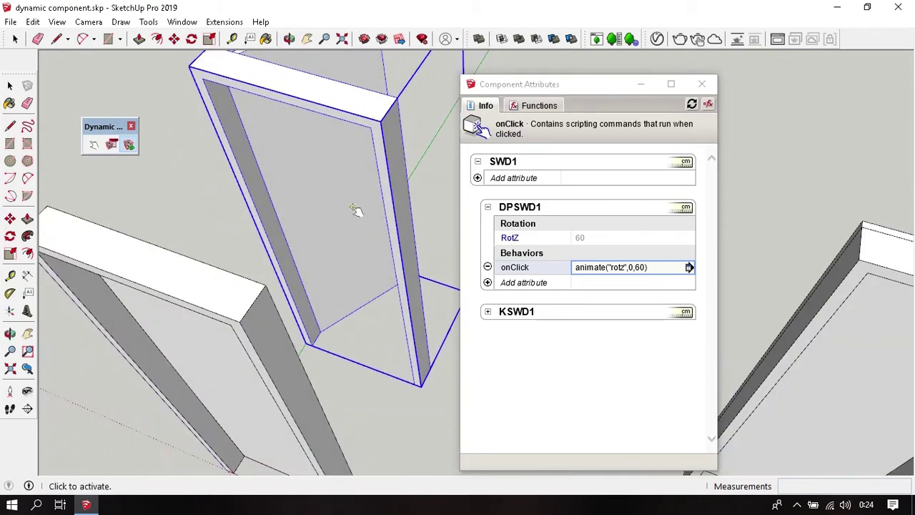
click(347, 204)
Step: Change the onClick formula back to animate("rotz",0,90)
click(666, 269)
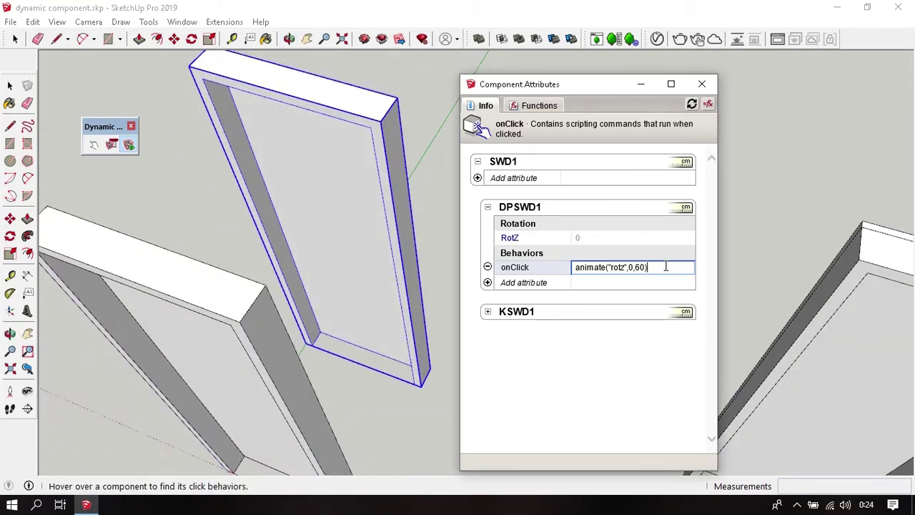
text(9)
key(Return)
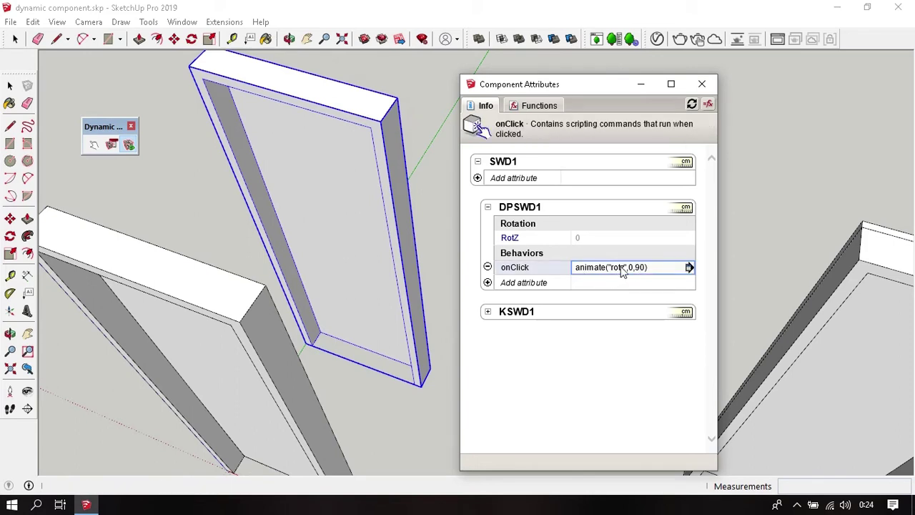
click(487, 283)
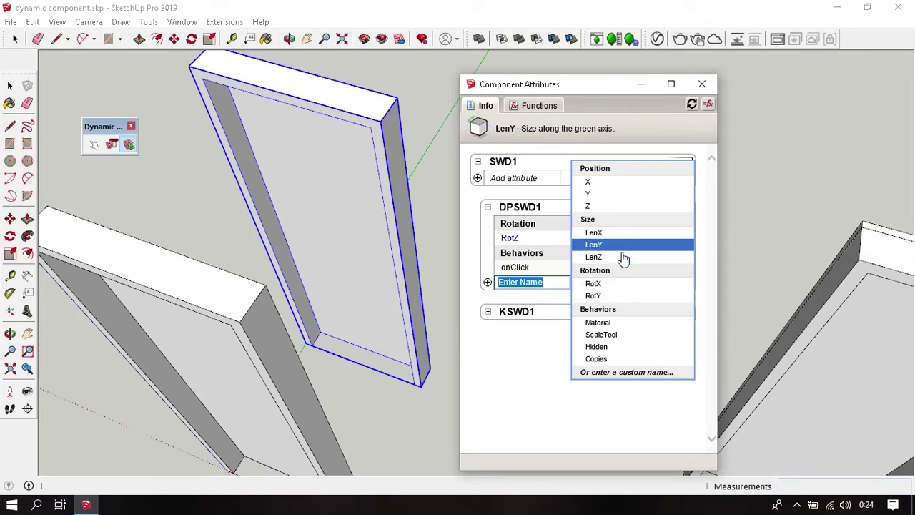
Step: Dismiss the attribute list and test the door swinging open 90° and back closed
click(545, 368)
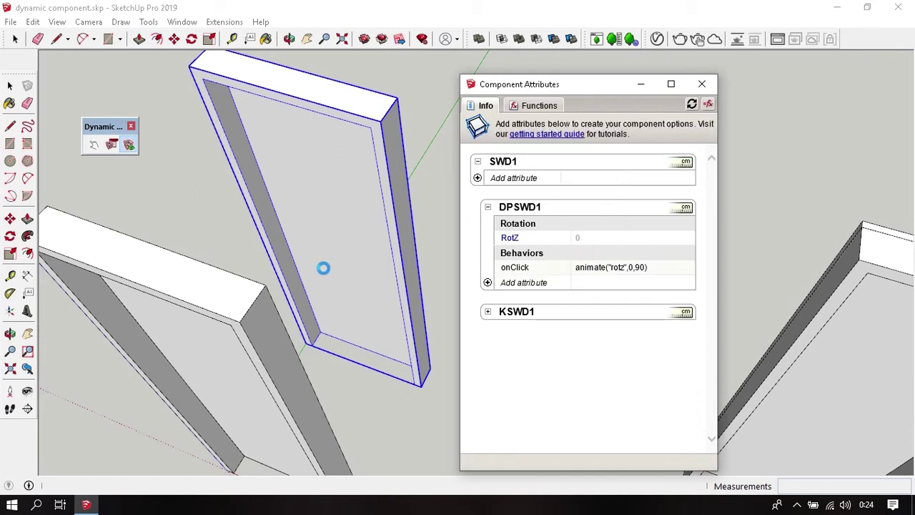
scroll(362, 323, down, 2)
scroll(321, 375, up, 5)
mouse_move(321, 374)
middle_down()
mouse_move(299, 298)
mouse_move(370, 265)
middle_up()
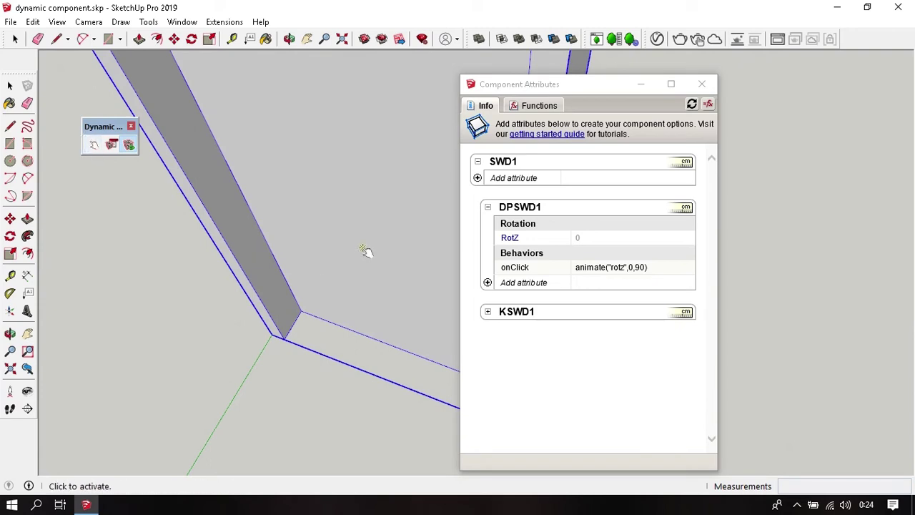
click(365, 251)
mouse_move(365, 251)
middle_down()
mouse_move(312, 278)
mouse_move(265, 259)
mouse_move(423, 225)
middle_up()
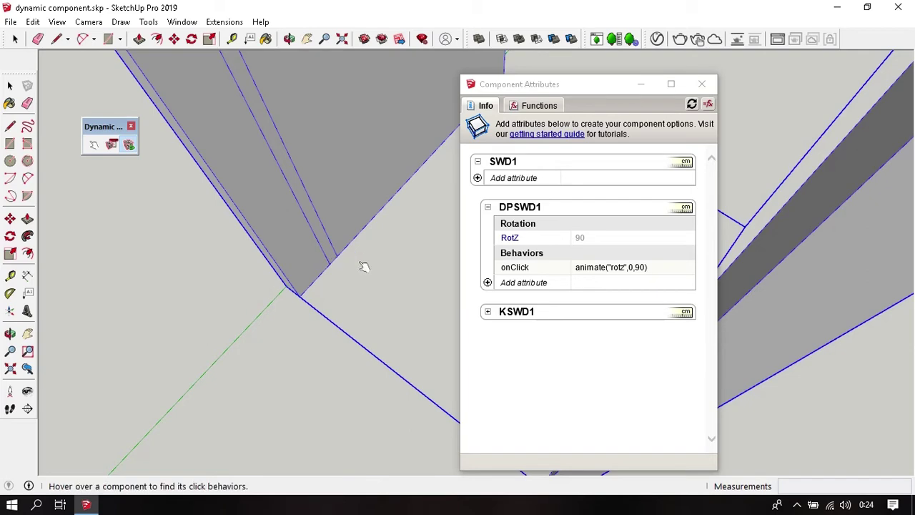
click(365, 267)
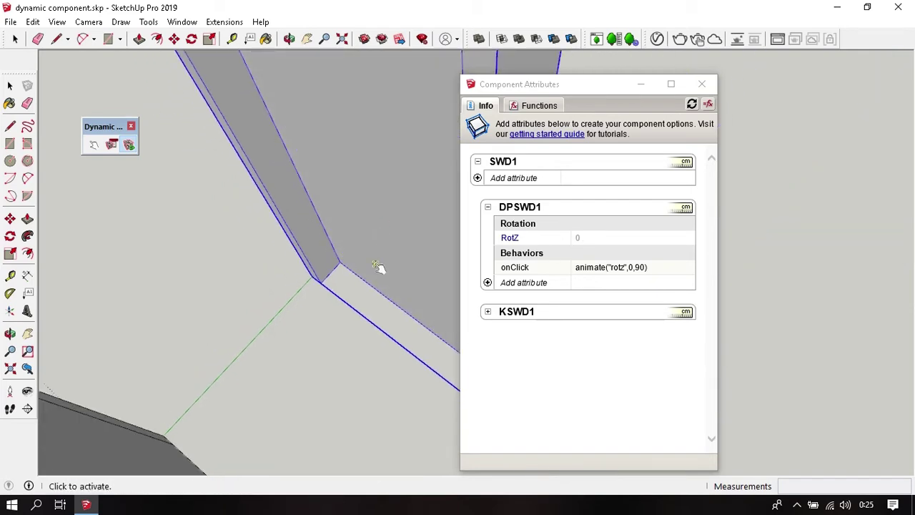
click(374, 265)
scroll(352, 246, down, 5)
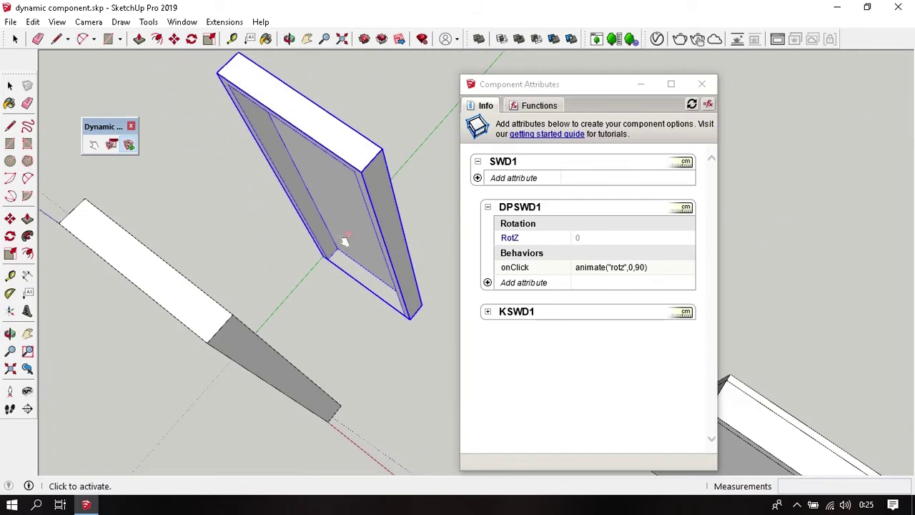
mouse_move(352, 246)
middle_down()
mouse_move(231, 268)
mouse_move(70, 233)
mouse_move(249, 196)
middle_up()
scroll(231, 268, up, 3)
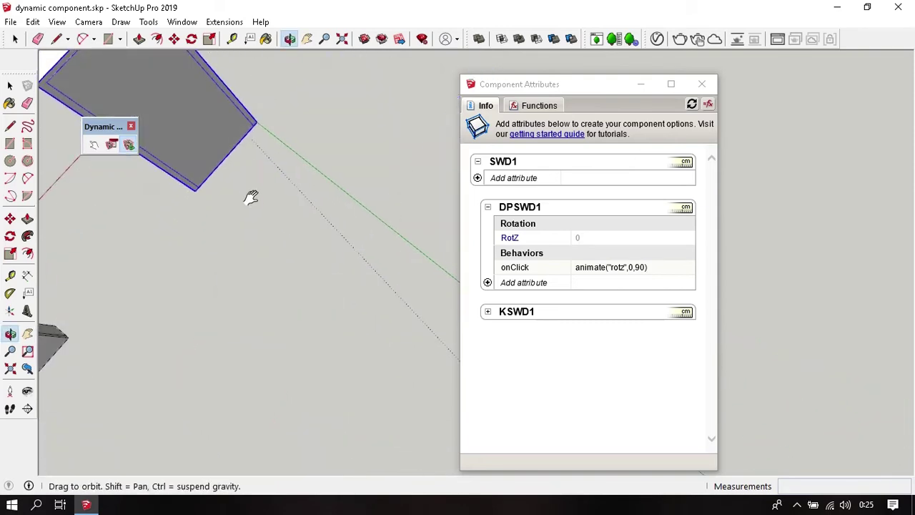
scroll(250, 196, up, 3)
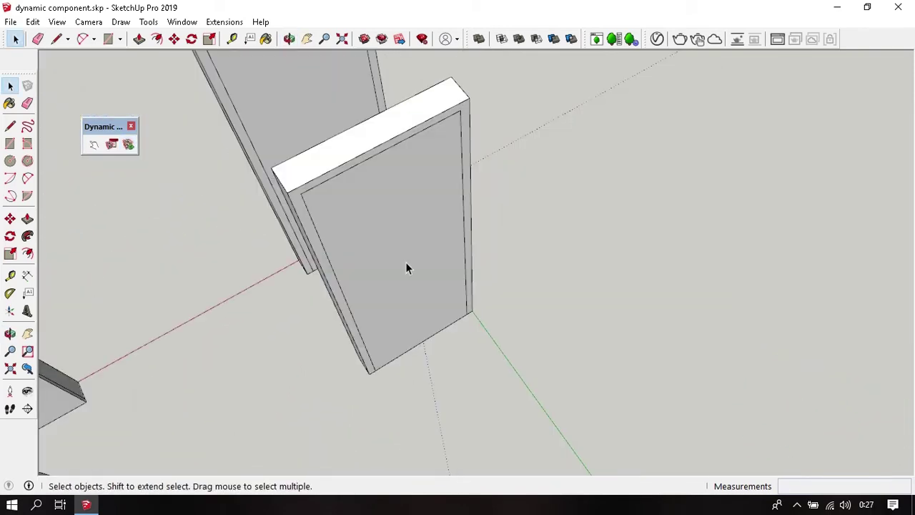
Step: Open the door component, select its front face and orbit to its bottom corner
double_click(411, 261)
click(411, 260)
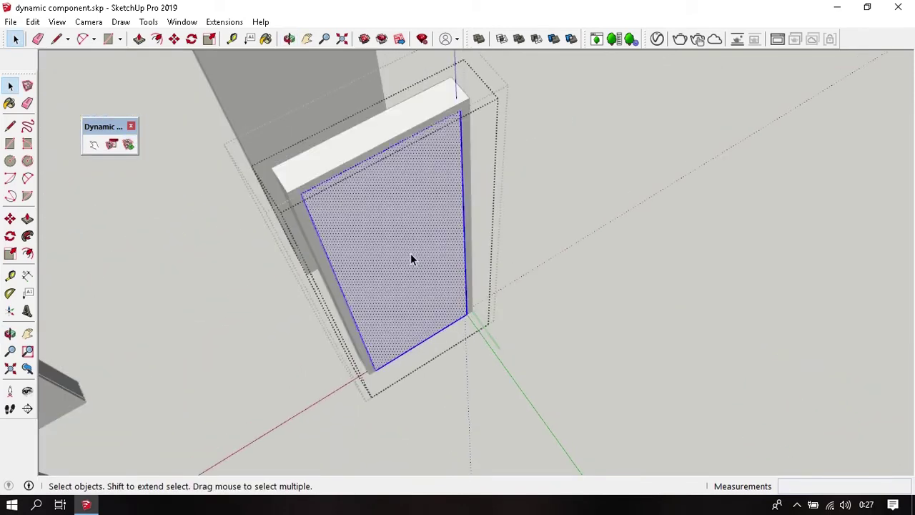
scroll(412, 268, up, 3)
mouse_move(414, 281)
middle_down()
mouse_move(435, 300)
mouse_move(330, 108)
middle_up()
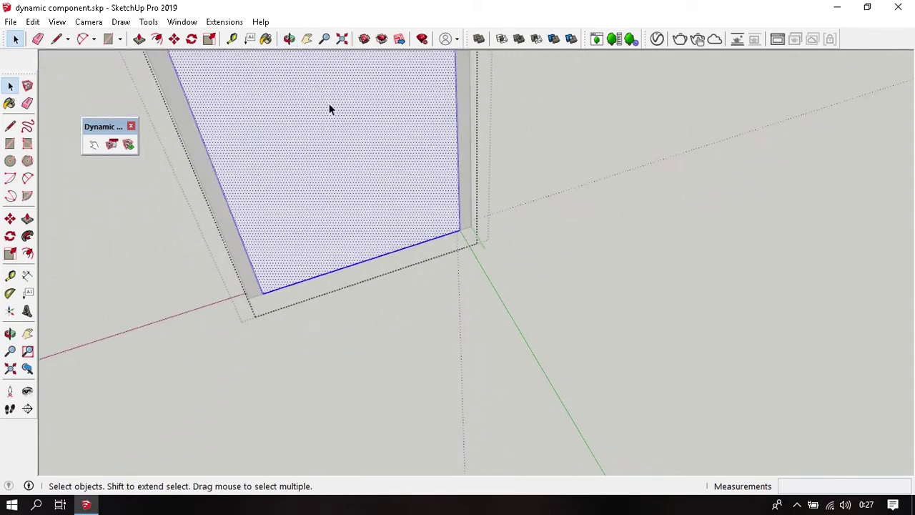
scroll(406, 161, up, 2)
mouse_move(406, 162)
middle_down()
mouse_move(358, 122)
mouse_move(333, 163)
middle_up()
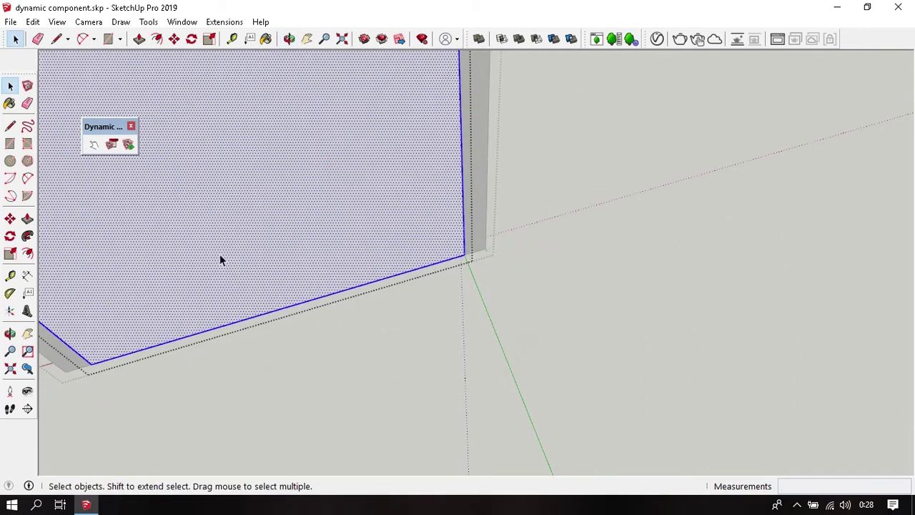
mouse_move(221, 259)
middle_down()
mouse_move(192, 237)
mouse_move(82, 300)
middle_up()
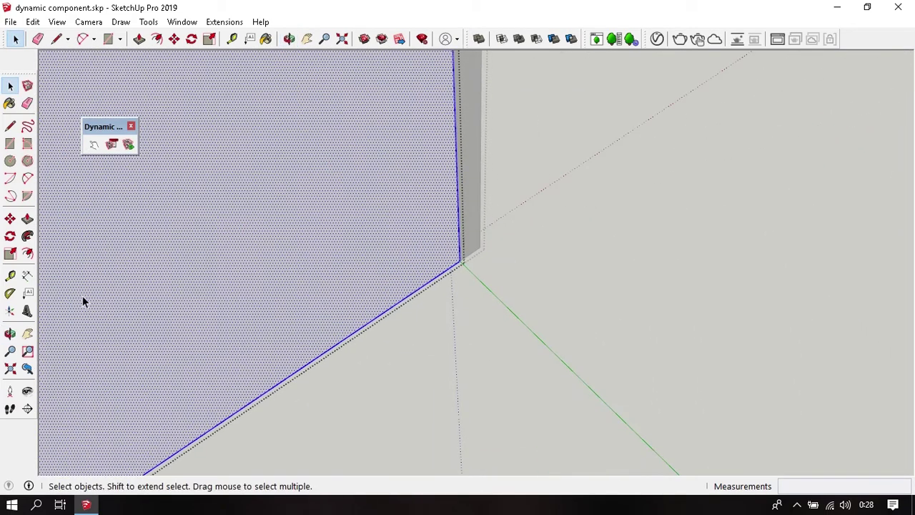
click(10, 333)
mouse_move(458, 257)
mouse_down()
mouse_move(439, 236)
mouse_move(557, 202)
mouse_move(727, 205)
mouse_up()
key(a)
middle_drag(452, 303, 522, 250)
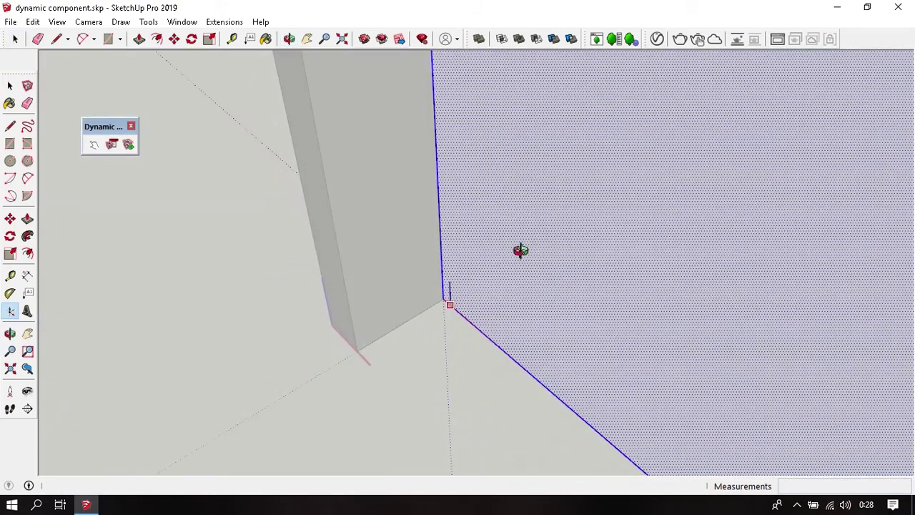
key(o)
drag(454, 294, 359, 295)
mouse_move(359, 295)
middle_down()
mouse_move(249, 302)
mouse_move(447, 302)
mouse_move(371, 259)
middle_up()
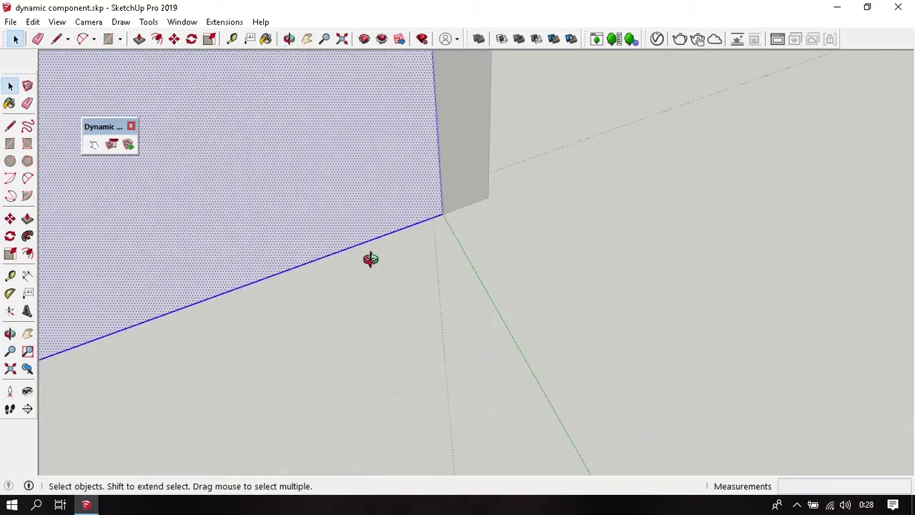
Step: Align the axes to the face's bottom corner and draw a line along the green axis
click(10, 312)
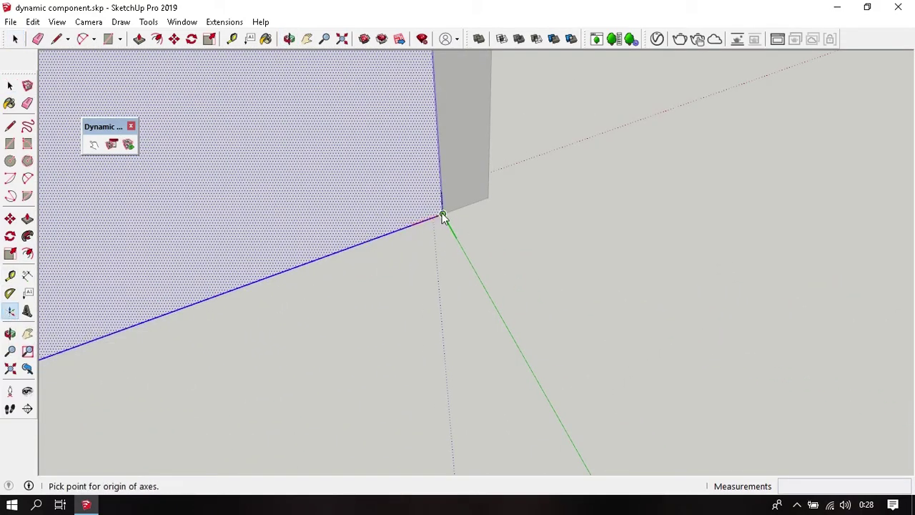
click(443, 213)
click(393, 233)
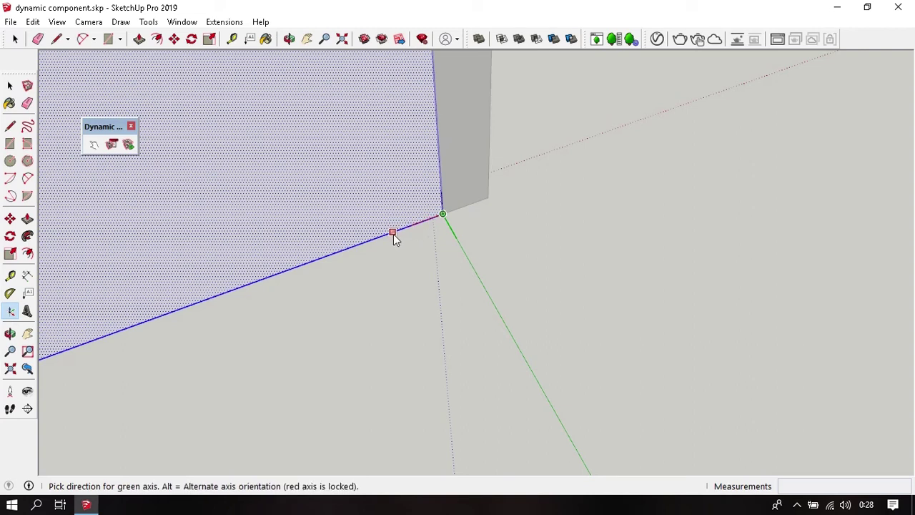
click(467, 255)
key(l)
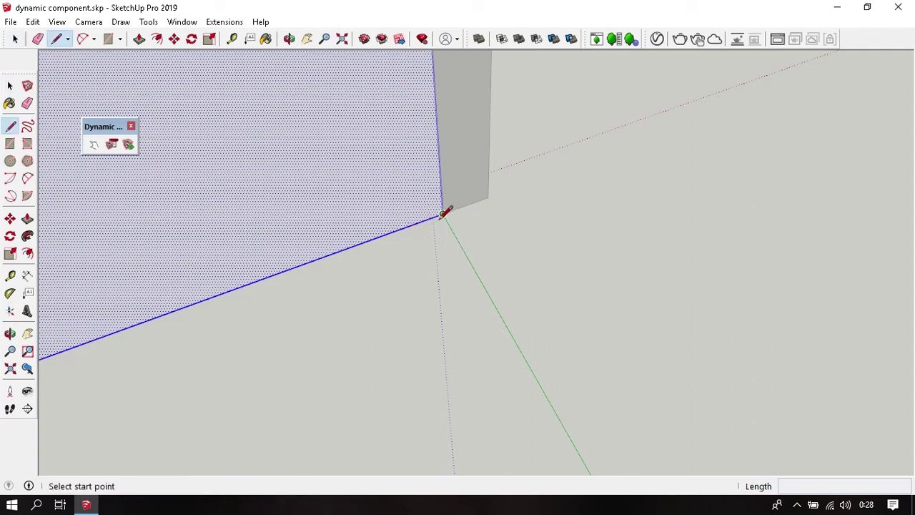
click(443, 213)
click(565, 314)
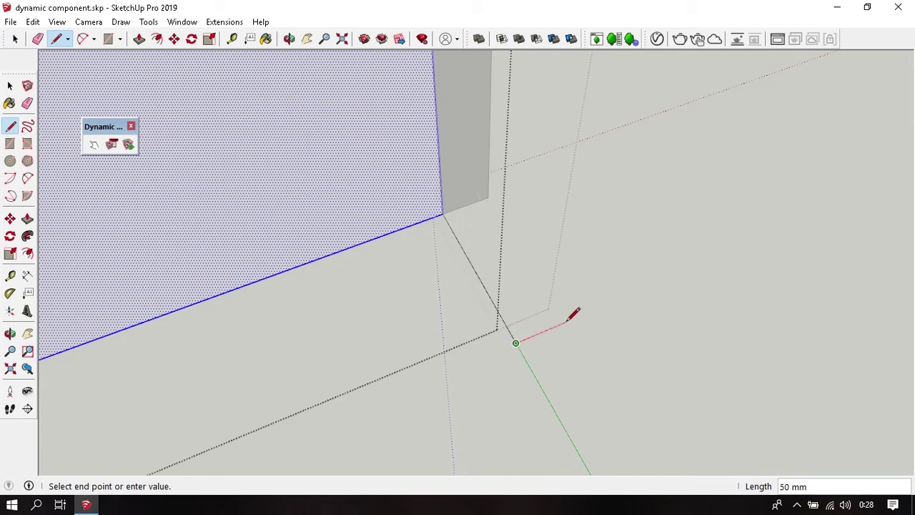
key(space)
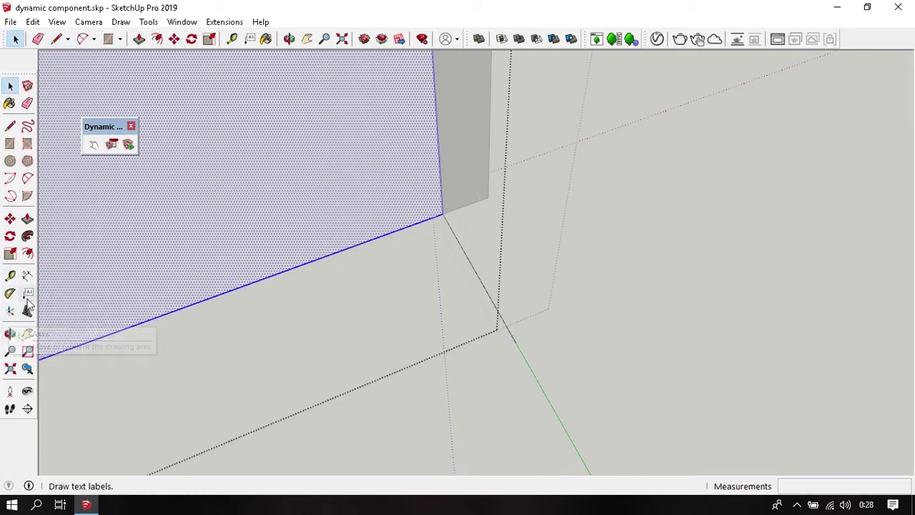
Step: Realign the axes at the face corner and erase the unwanted face at the bottom corner
click(11, 312)
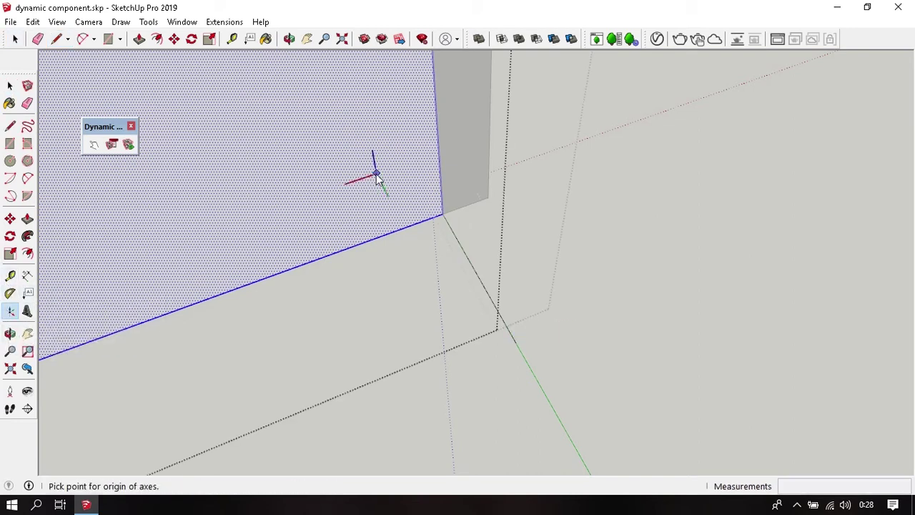
click(449, 214)
click(340, 251)
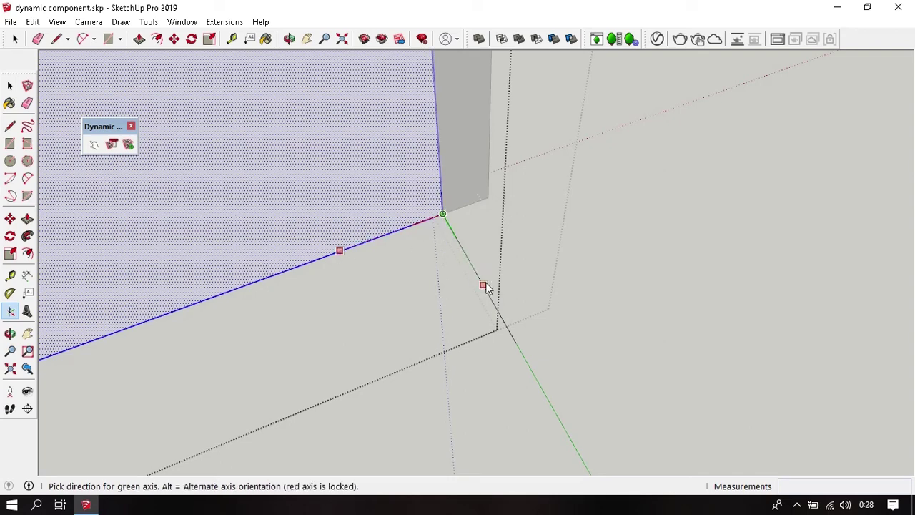
click(519, 342)
scroll(495, 284, down, 2)
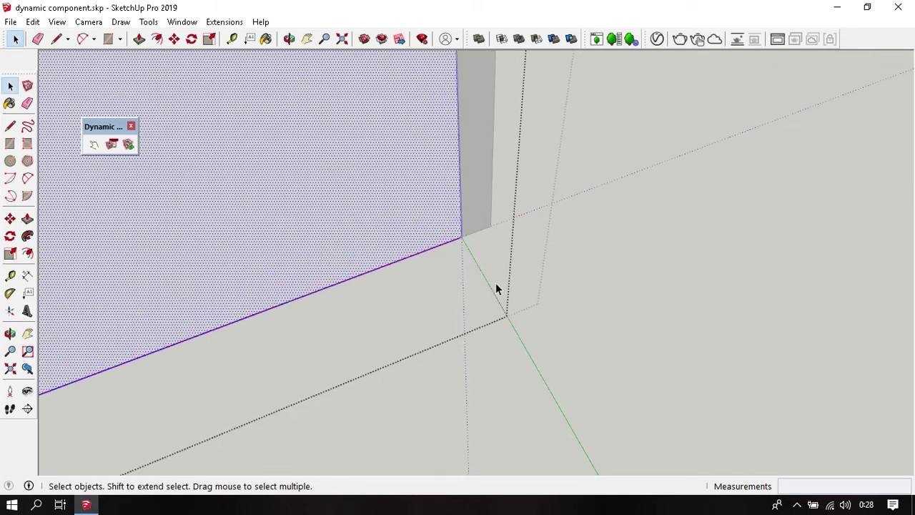
key(e)
click(504, 280)
key(space)
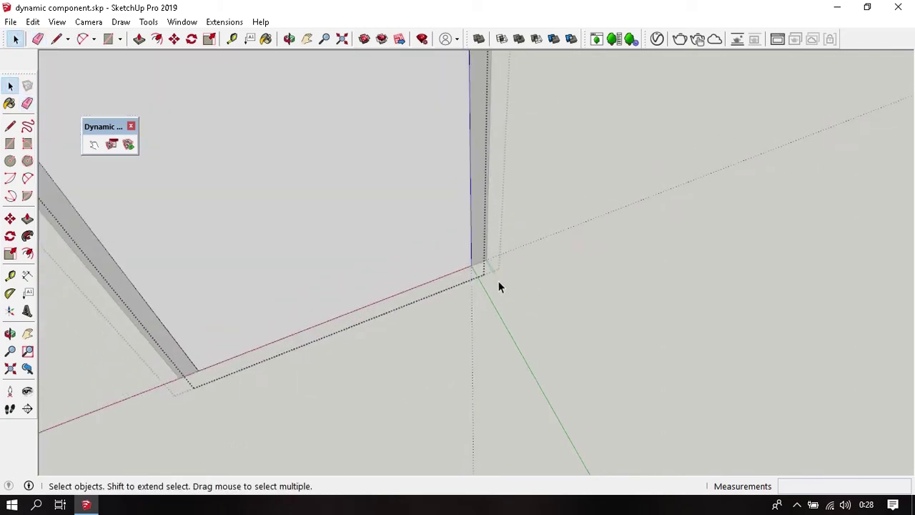
scroll(477, 265, up, 1)
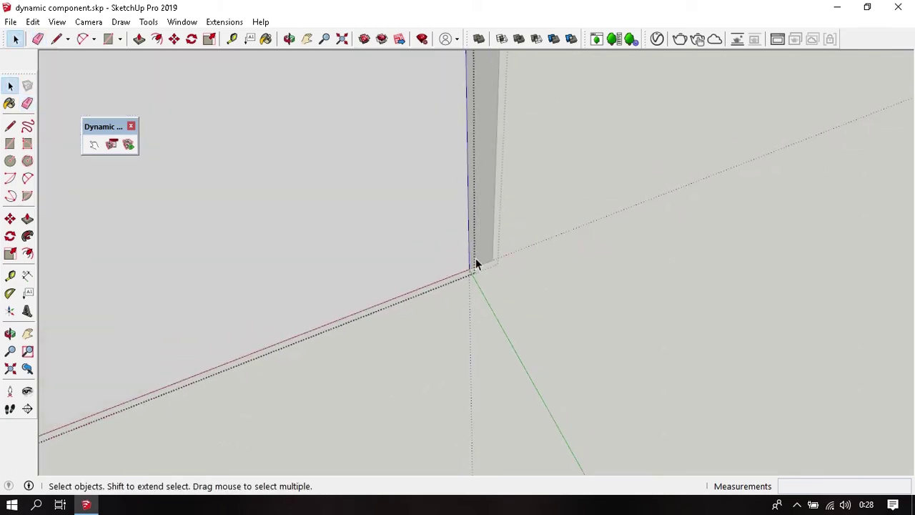
scroll(477, 264, down, 1)
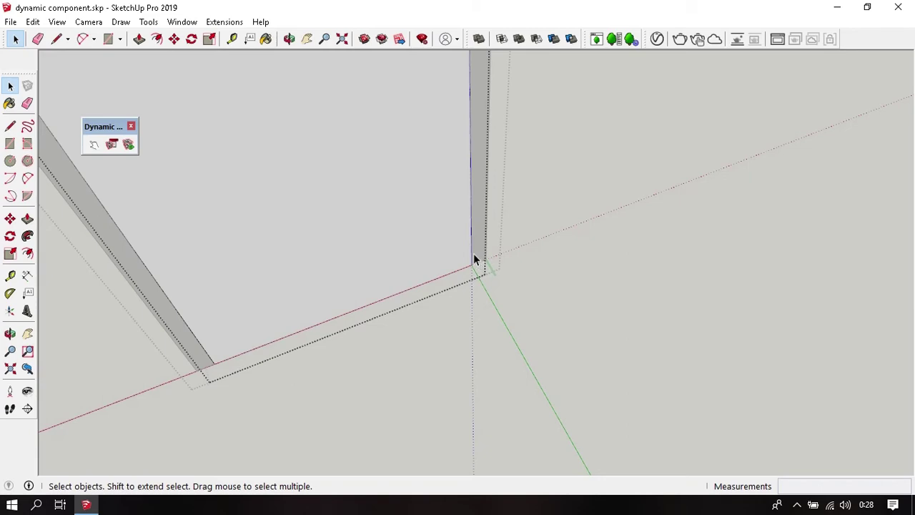
mouse_move(480, 268)
middle_down()
mouse_move(477, 278)
mouse_move(384, 306)
mouse_move(652, 284)
mouse_move(543, 251)
mouse_move(244, 296)
middle_up()
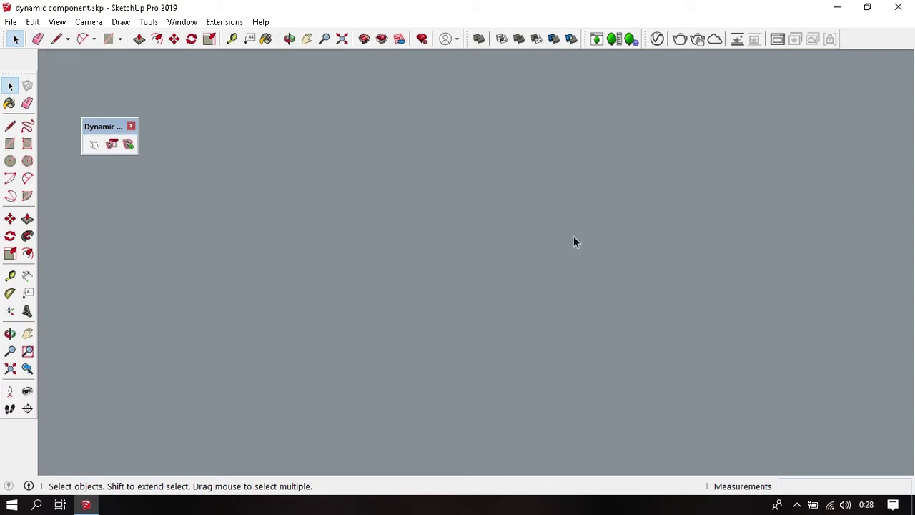
Step: Play the door leaf's swing animation with the Interact tool, clicking it open and shut
scroll(581, 248, down, 3)
middle_drag(535, 260, 467, 248)
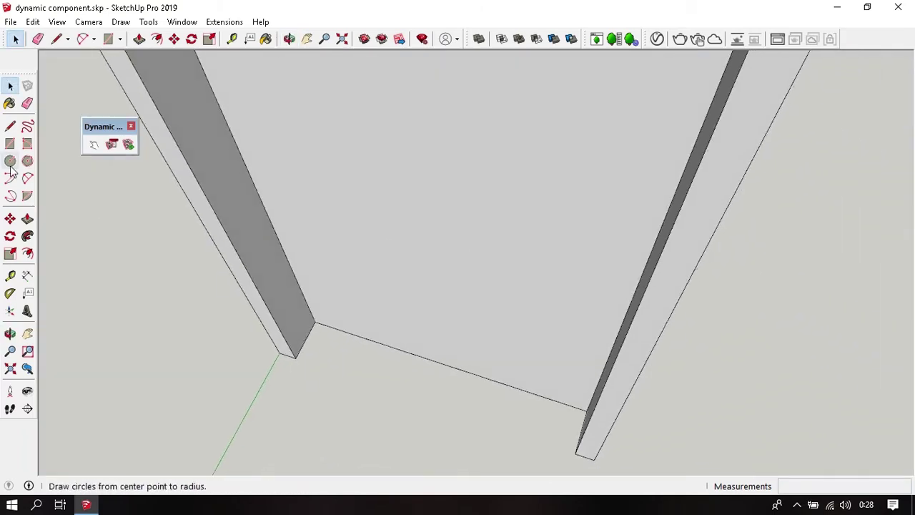
click(94, 145)
click(510, 260)
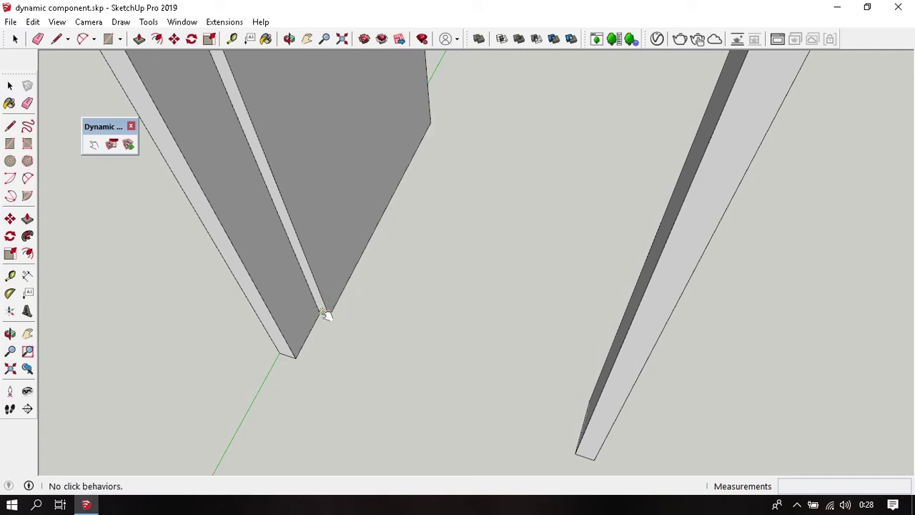
click(427, 125)
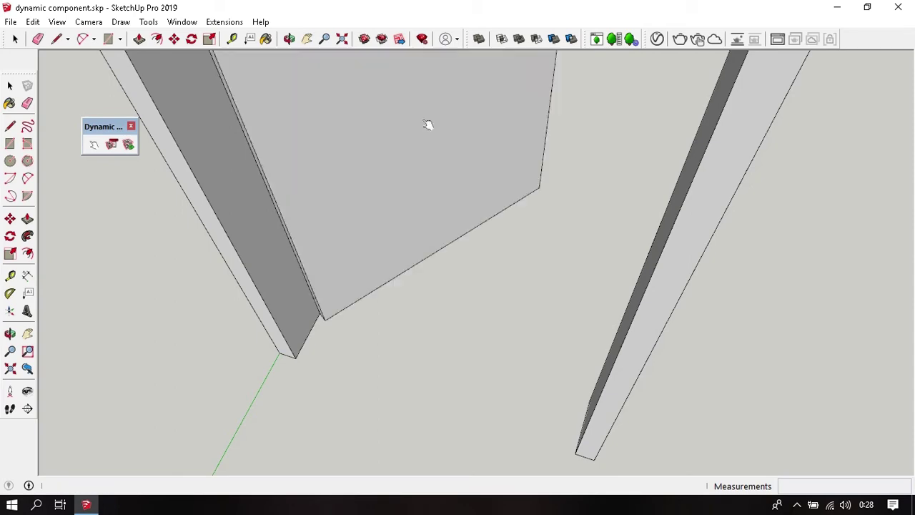
Step: Inspect the opened door from several angles, trigger the swing once more, and return to Select
middle_drag(494, 241, 512, 163)
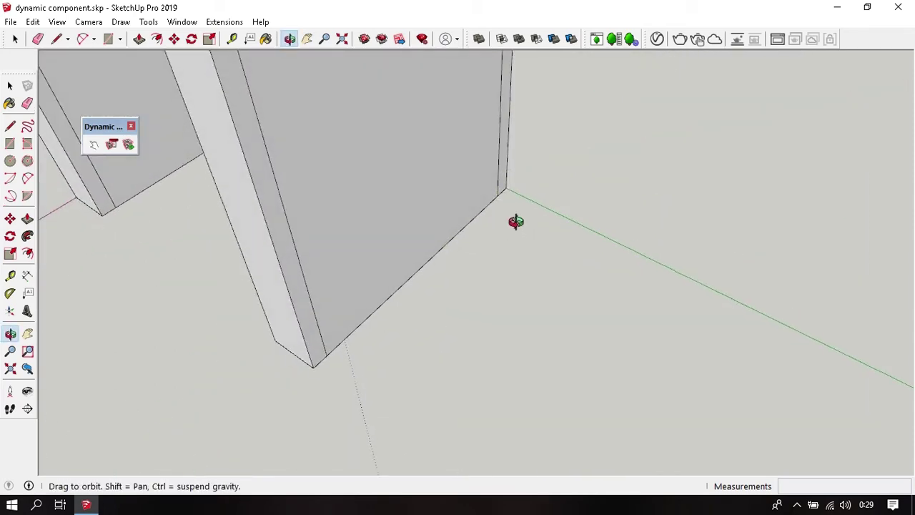
middle_drag(513, 246, 319, 265)
mouse_move(379, 276)
middle_down()
mouse_move(239, 256)
mouse_move(766, 200)
mouse_move(511, 182)
mouse_move(572, 243)
mouse_move(446, 237)
mouse_move(562, 313)
middle_up()
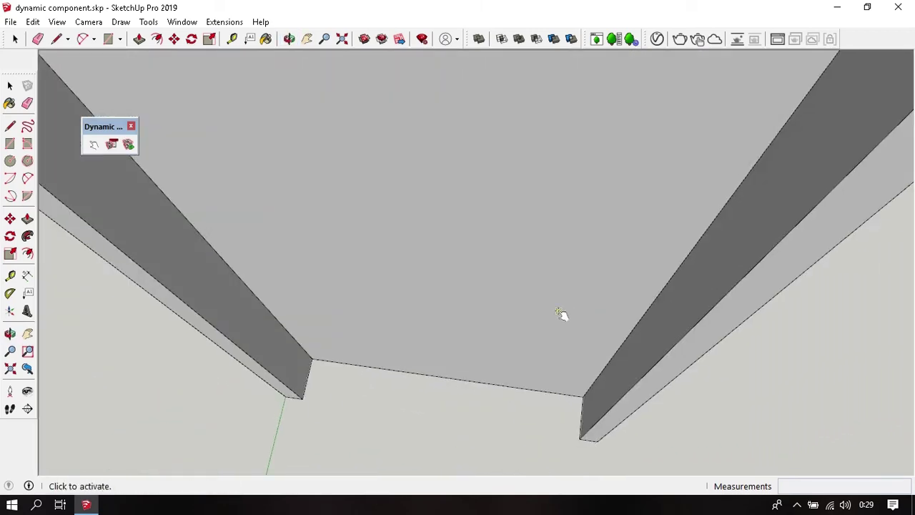
scroll(570, 321, up, 2)
scroll(573, 326, up, 1)
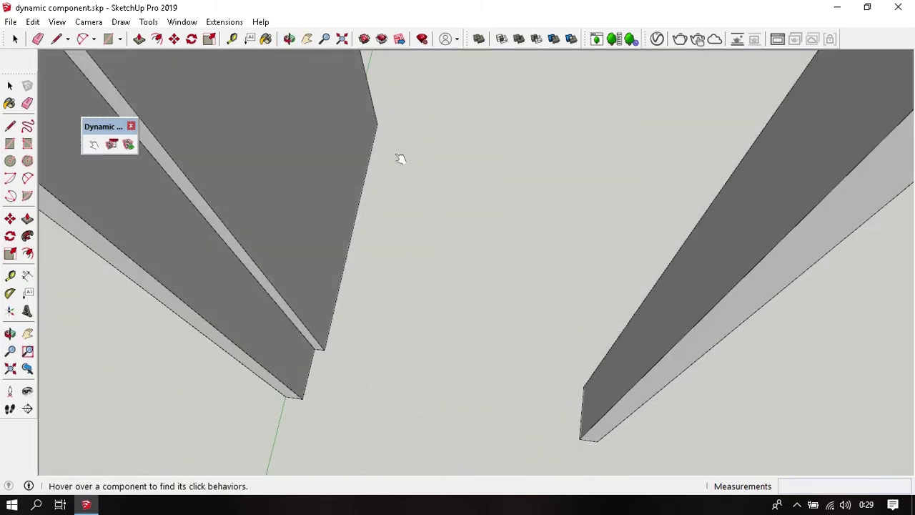
click(363, 120)
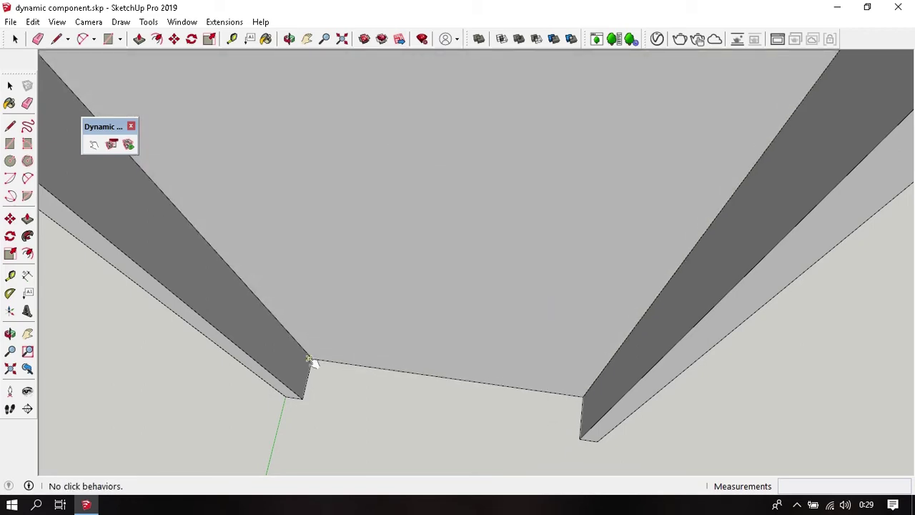
mouse_move(627, 268)
middle_down()
mouse_move(574, 205)
mouse_move(591, 269)
mouse_move(384, 292)
mouse_move(413, 271)
mouse_move(353, 292)
mouse_move(442, 248)
middle_up()
key(space)
Step: Change the DPSWD1 leaf's onClick to animate("rotz",0,-90) in Component Attributes
click(442, 249)
scroll(442, 249, down, 2)
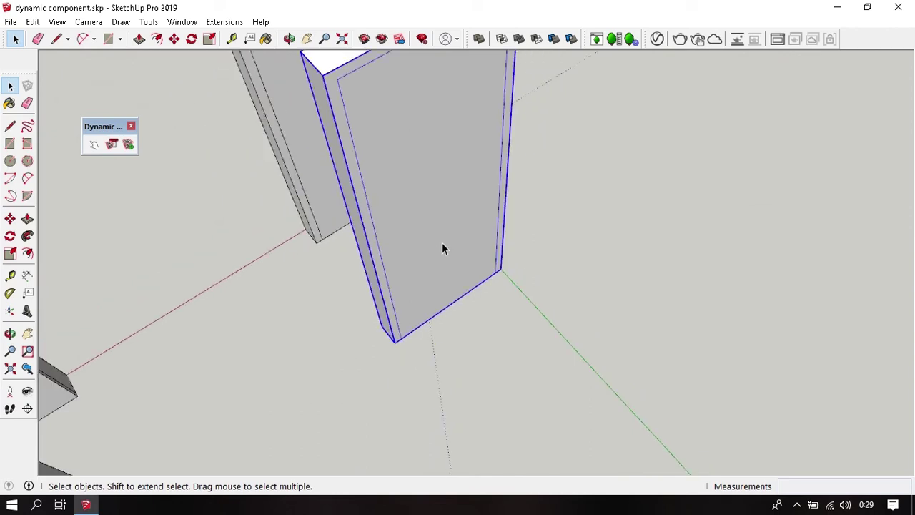
click(124, 147)
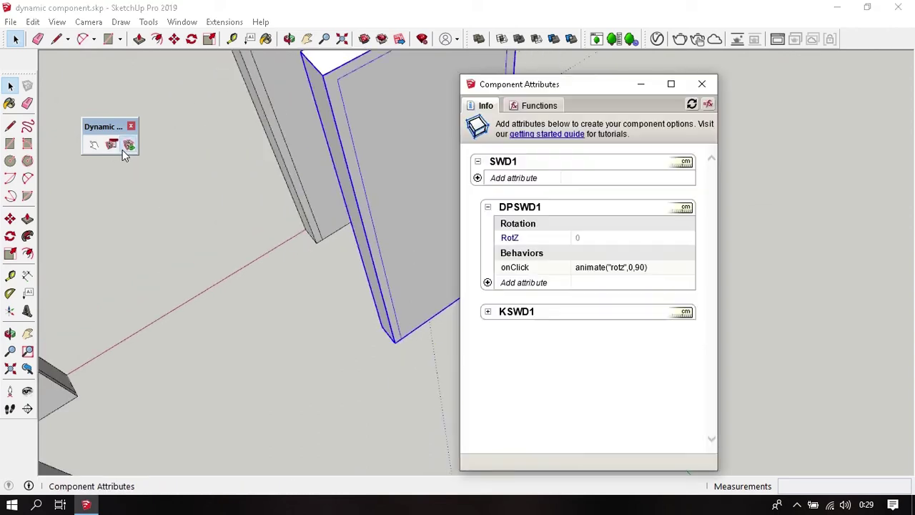
click(637, 273)
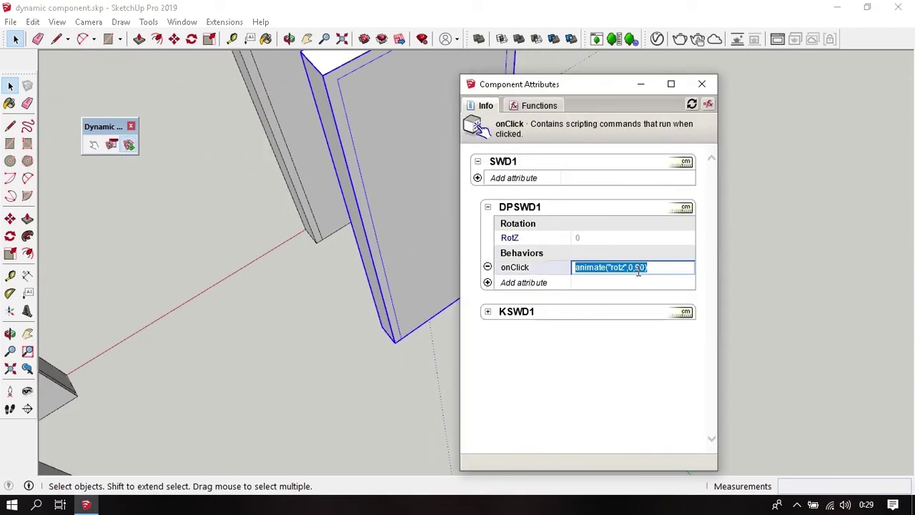
click(636, 269)
text(-)
key(Return)
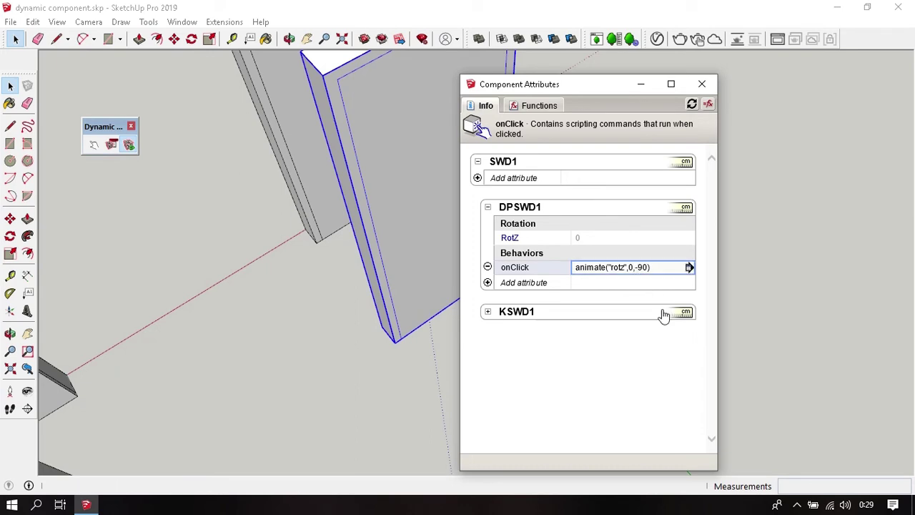
click(701, 84)
Step: Place the leaf's component axes at its bottom corner with the Axes tool
middle_drag(459, 256, 430, 291)
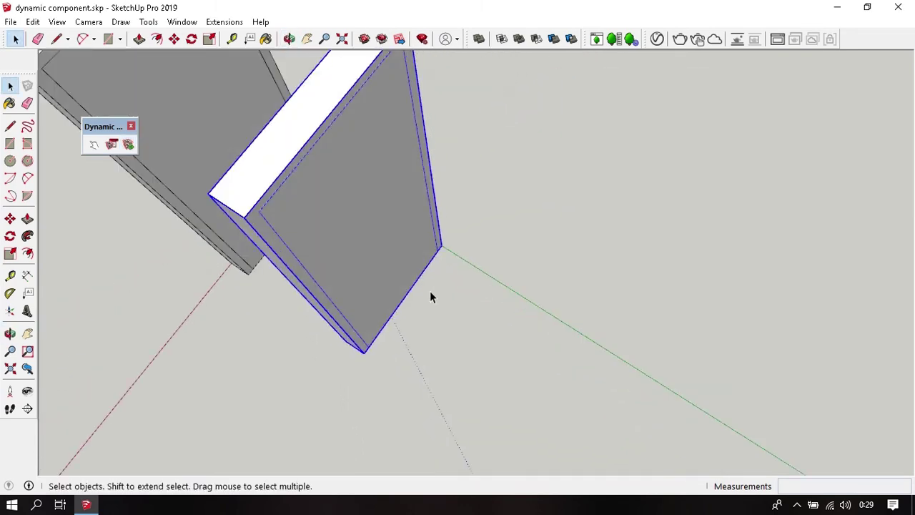
scroll(395, 241, up, 3)
mouse_move(396, 242)
middle_down()
mouse_move(411, 221)
mouse_move(364, 284)
middle_up()
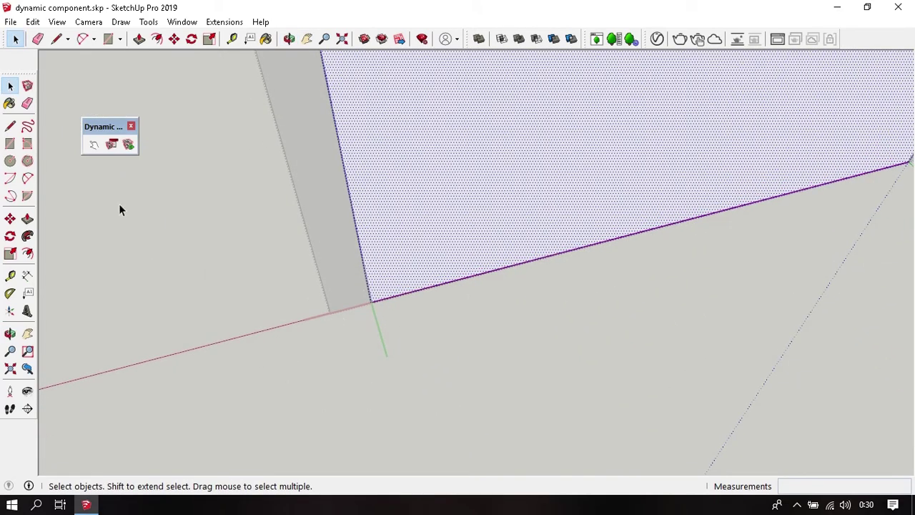
click(10, 312)
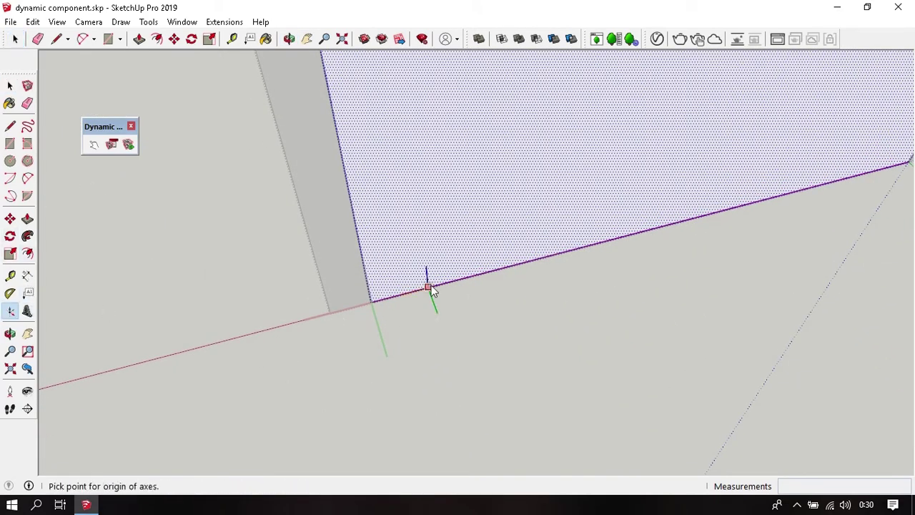
click(371, 302)
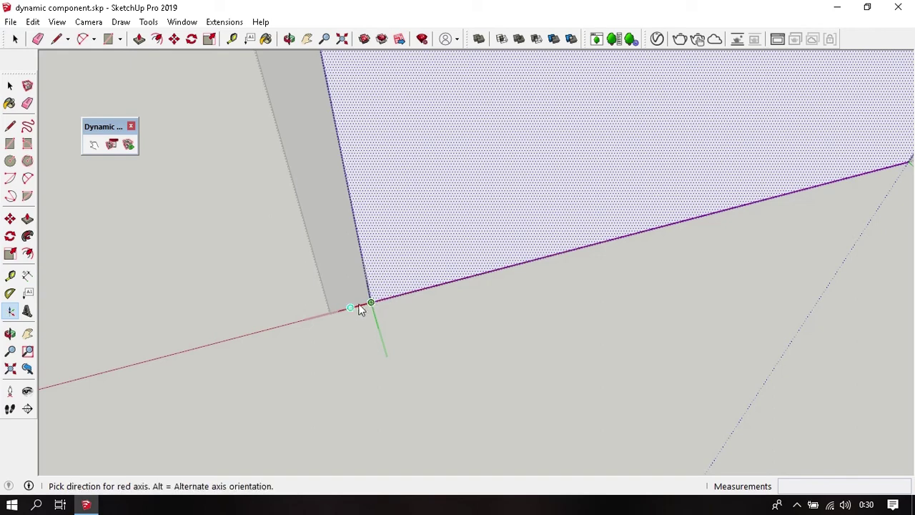
click(329, 313)
middle_drag(388, 348, 548, 308)
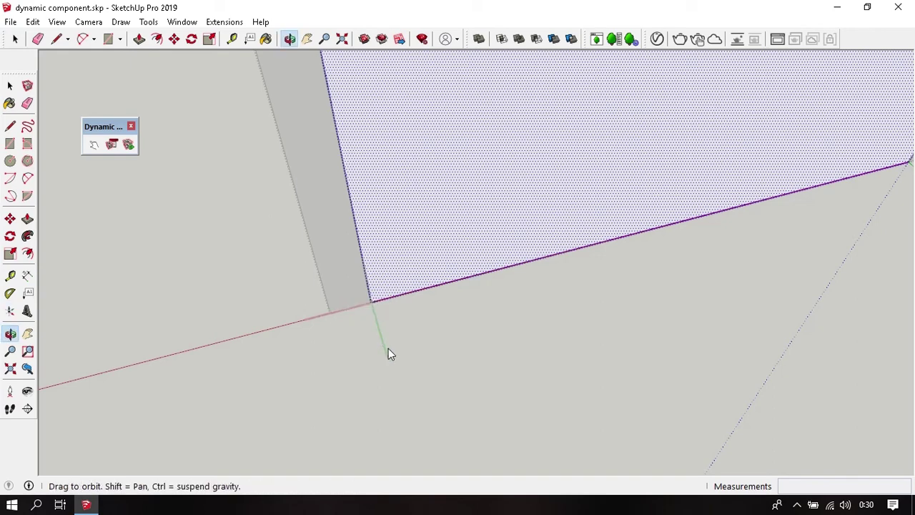
click(496, 359)
mouse_move(497, 359)
middle_down()
mouse_move(485, 335)
mouse_move(384, 381)
middle_up()
Step: Draw a reference line out from the door's bottom corner vertex
key(l)
click(385, 321)
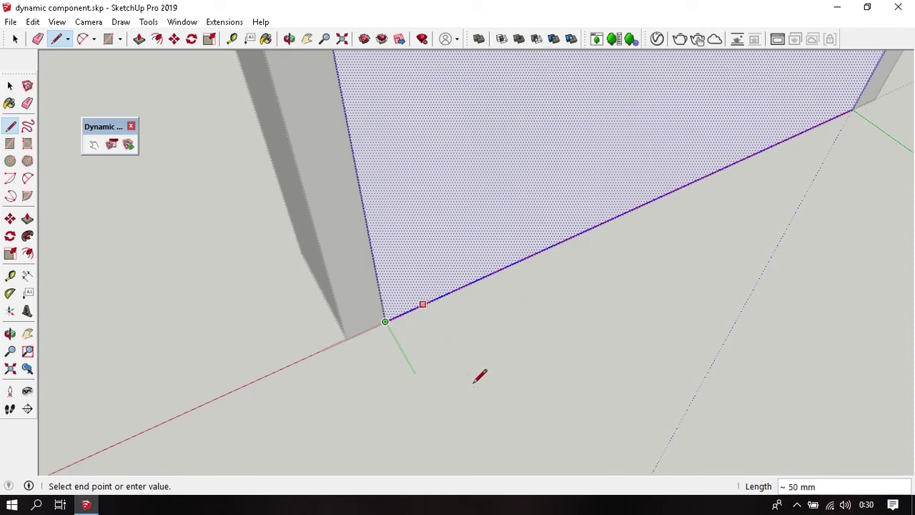
click(439, 415)
key(space)
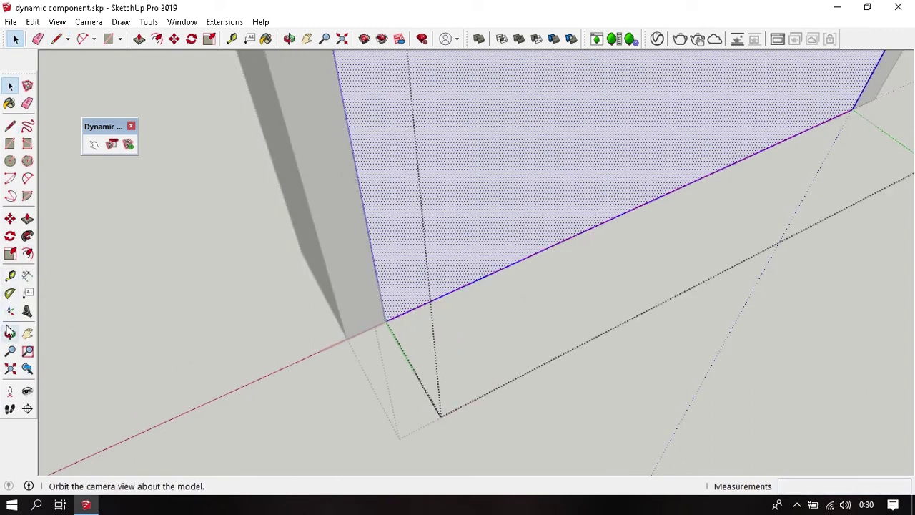
Step: Reset the axes: origin on the corner vertex, red along the bottom edge, green along the dotted edge
click(10, 311)
click(386, 321)
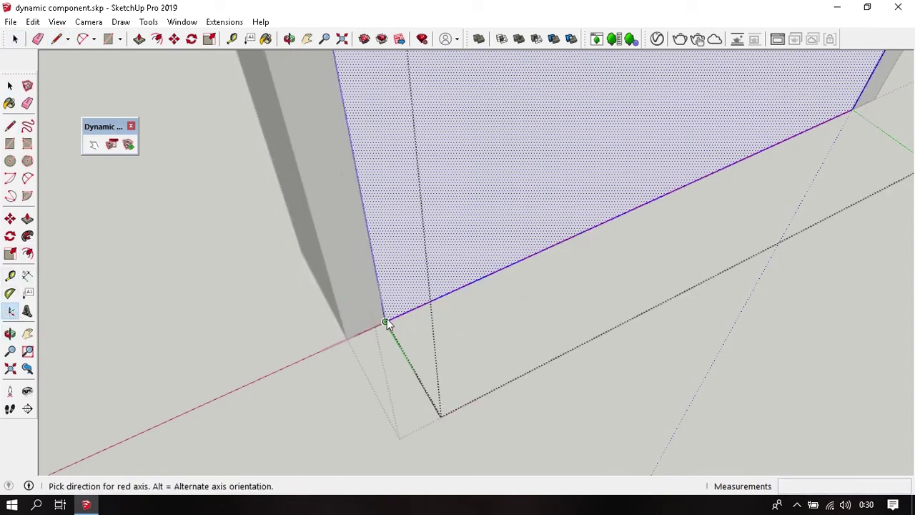
click(345, 337)
click(430, 394)
mouse_move(430, 393)
middle_down()
mouse_move(287, 338)
mouse_move(642, 336)
mouse_move(396, 385)
mouse_move(352, 358)
middle_up()
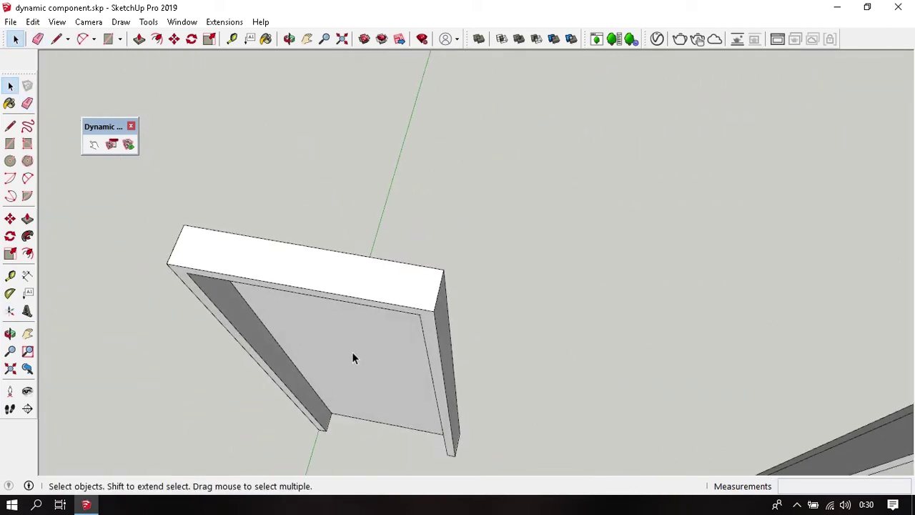
Step: Select the door leaf so its Component Attributes are displayed
click(129, 145)
mouse_move(129, 145)
middle_down()
mouse_move(449, 193)
mouse_move(394, 304)
mouse_move(291, 253)
mouse_move(352, 257)
middle_up()
click(394, 304)
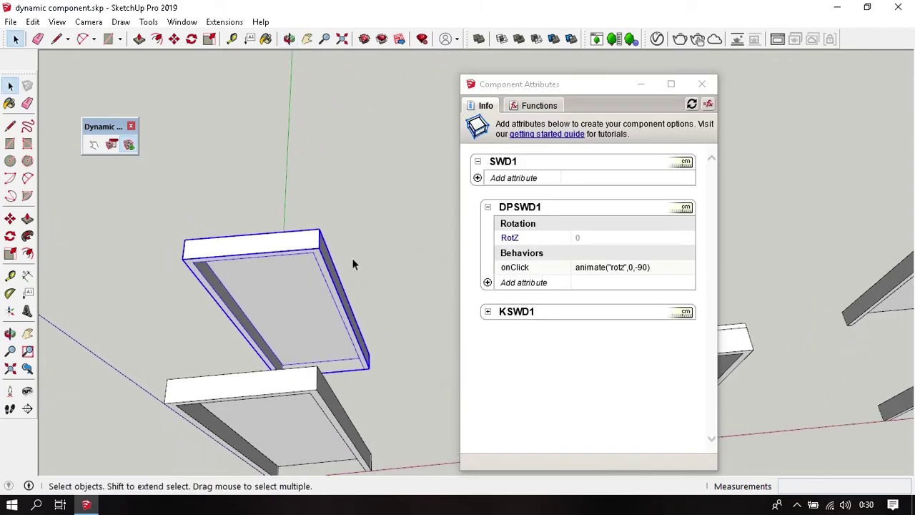
Step: Swing the leaf open to -90° and back shut with the Interact tool, then return to Select
click(89, 148)
click(298, 300)
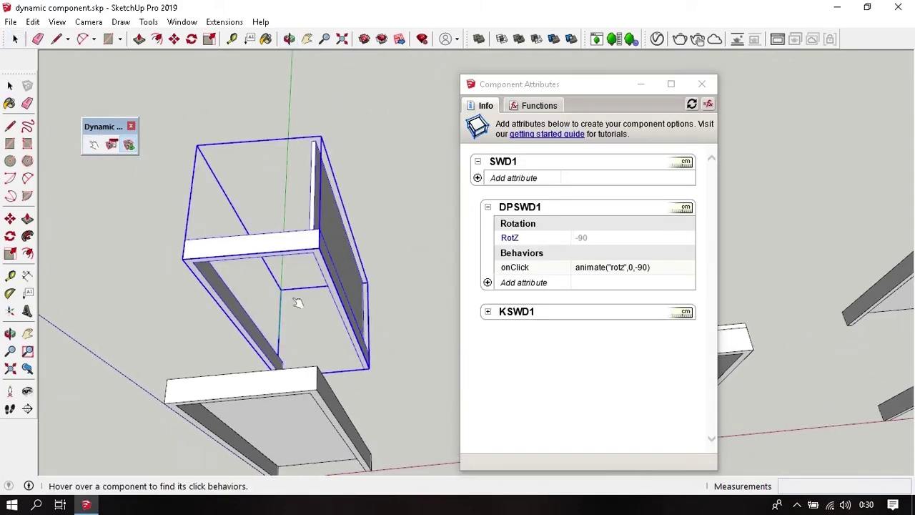
mouse_move(299, 300)
middle_down()
mouse_move(334, 251)
mouse_move(327, 306)
mouse_move(455, 235)
mouse_move(433, 265)
mouse_move(357, 159)
middle_up()
click(356, 160)
mouse_move(342, 199)
middle_down()
mouse_move(336, 236)
mouse_move(174, 292)
middle_up()
key(space)
click(286, 190)
mouse_move(286, 191)
middle_down()
mouse_move(339, 181)
mouse_move(313, 209)
mouse_move(325, 262)
mouse_move(220, 260)
middle_up()
scroll(297, 210, up, 3)
scroll(295, 211, up, 2)
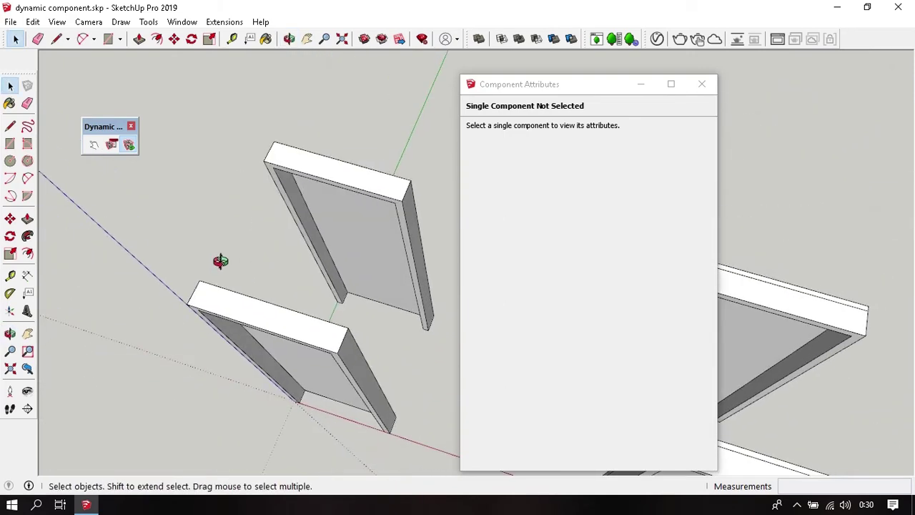
Step: Select the cabinet and open it to reach the door leaf, framing the door panels
middle_drag(345, 247, 340, 250)
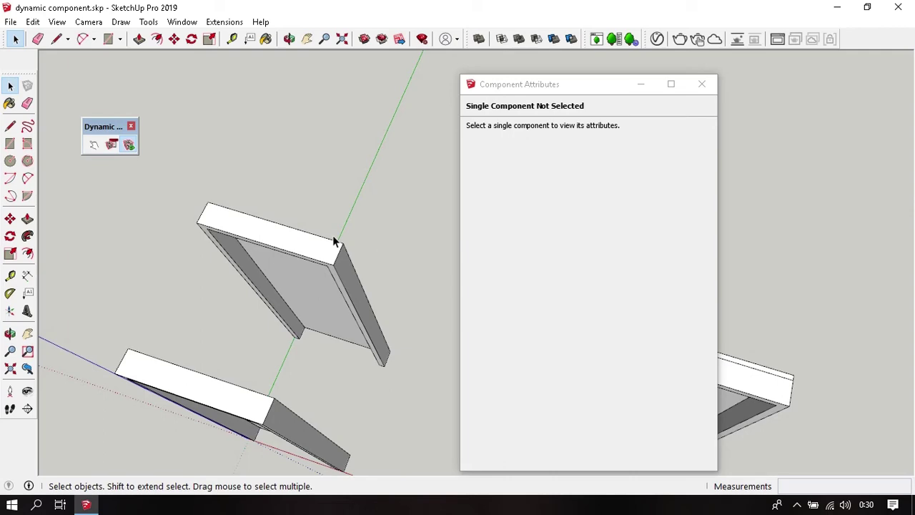
mouse_move(386, 245)
middle_down()
mouse_move(344, 208)
mouse_move(434, 194)
mouse_move(353, 247)
middle_up()
scroll(406, 196, up, 3)
mouse_move(406, 196)
middle_down()
mouse_move(273, 261)
mouse_move(291, 209)
middle_up()
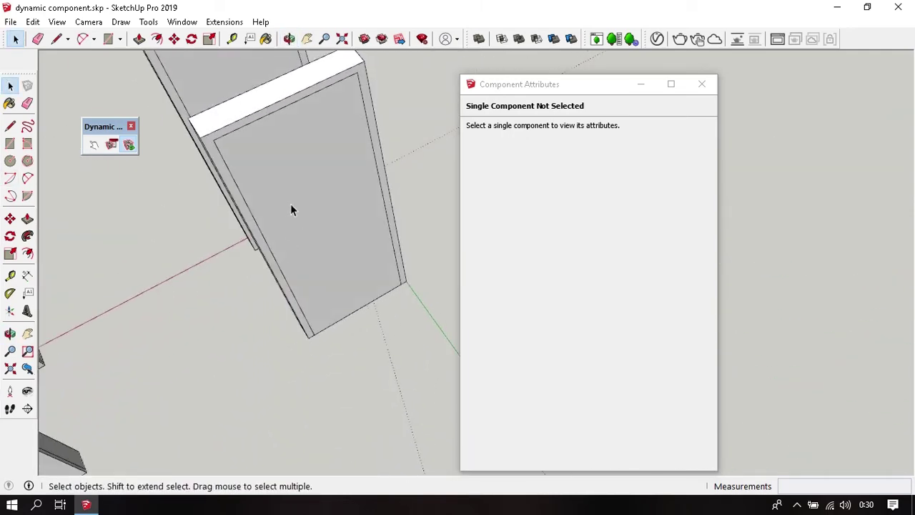
click(346, 219)
double_click(346, 219)
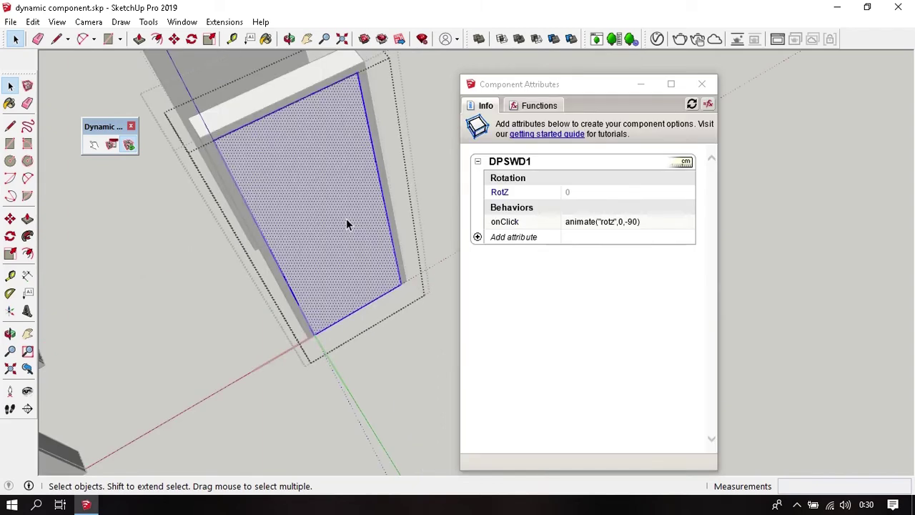
middle_drag(343, 228, 346, 276)
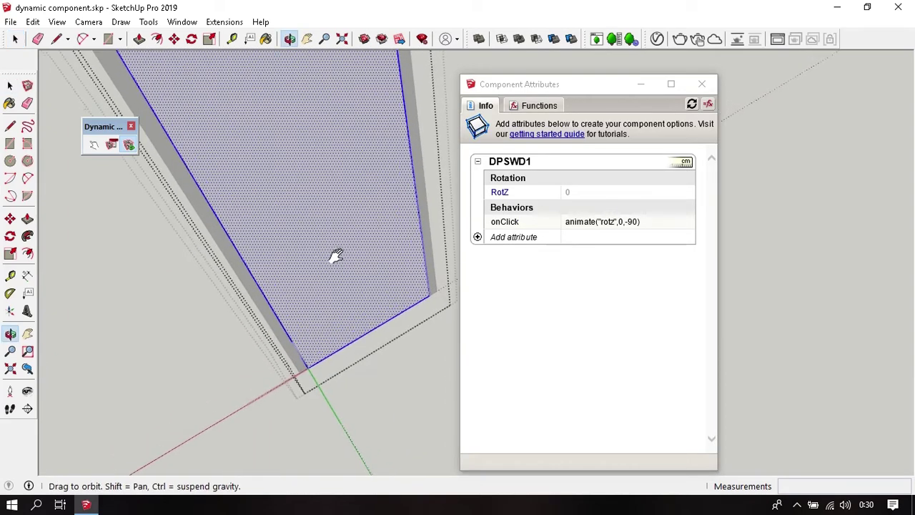
scroll(404, 294, up, 2)
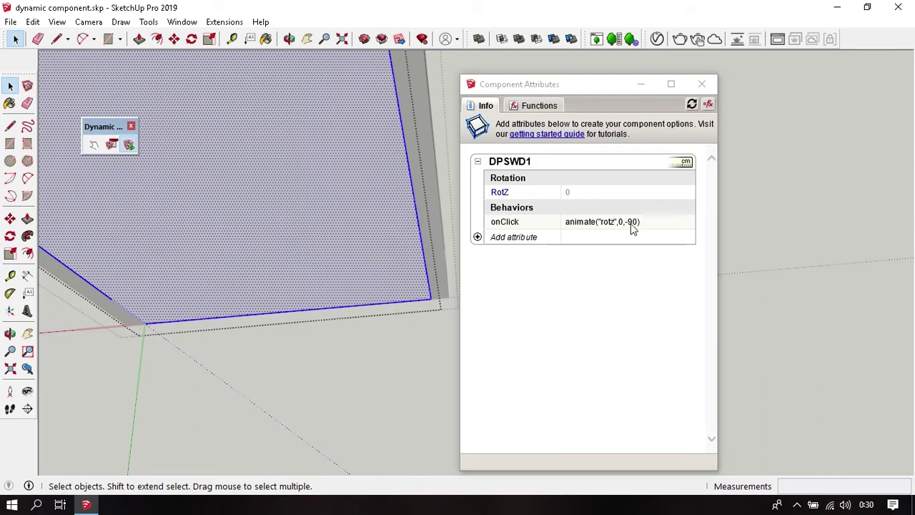
scroll(378, 334, down, 2)
scroll(409, 327, down, 2)
scroll(429, 331, down, 2)
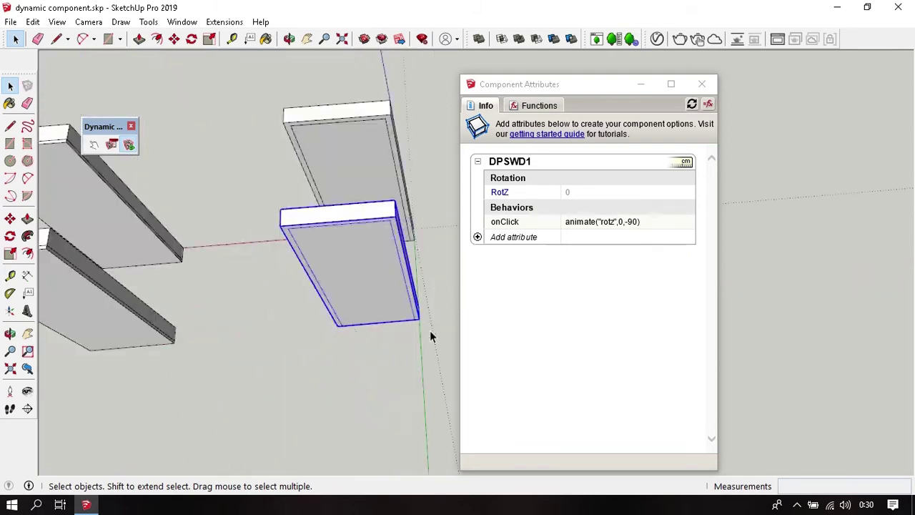
scroll(425, 331, down, 2)
mouse_move(424, 331)
middle_down()
mouse_move(492, 251)
mouse_move(292, 255)
mouse_move(398, 247)
middle_up()
scroll(301, 311, up, 2)
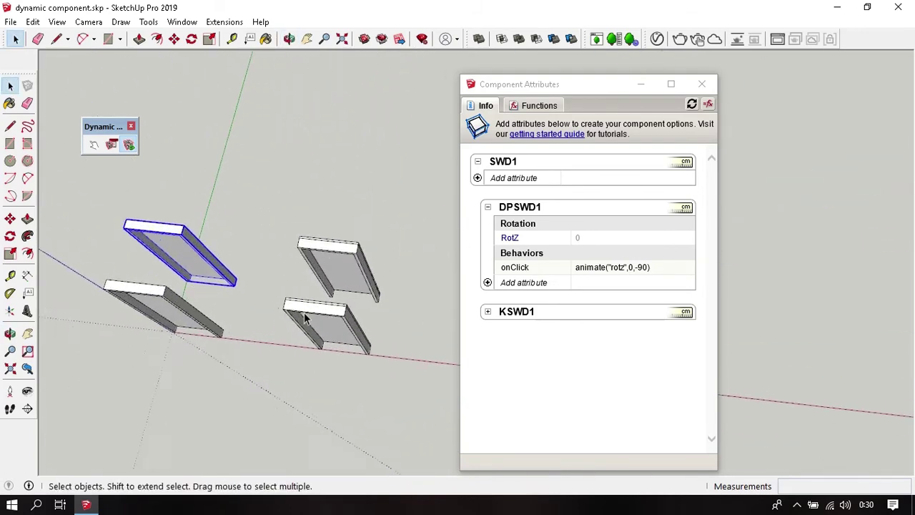
scroll(350, 272, up, 2)
middle_drag(350, 272, 336, 281)
Step: Click the swinging leaf with the Interact tool to open it and swing it closed
click(93, 145)
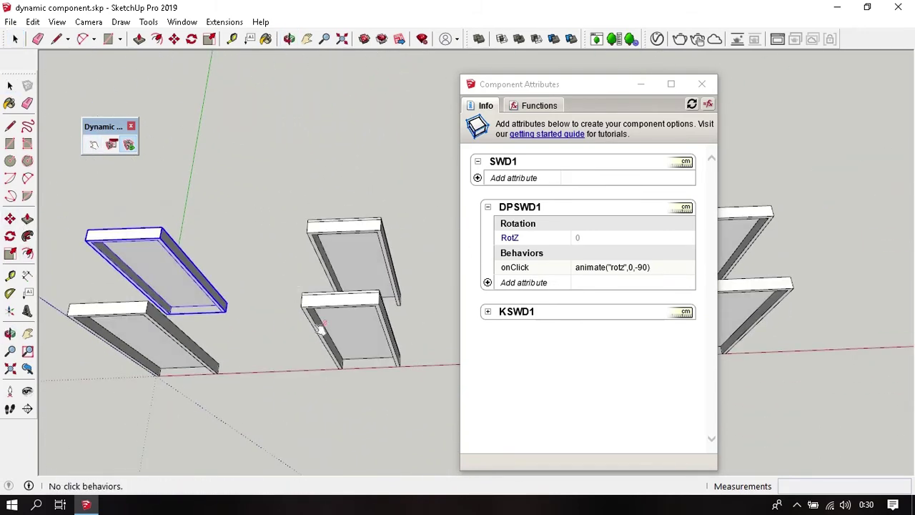
click(347, 345)
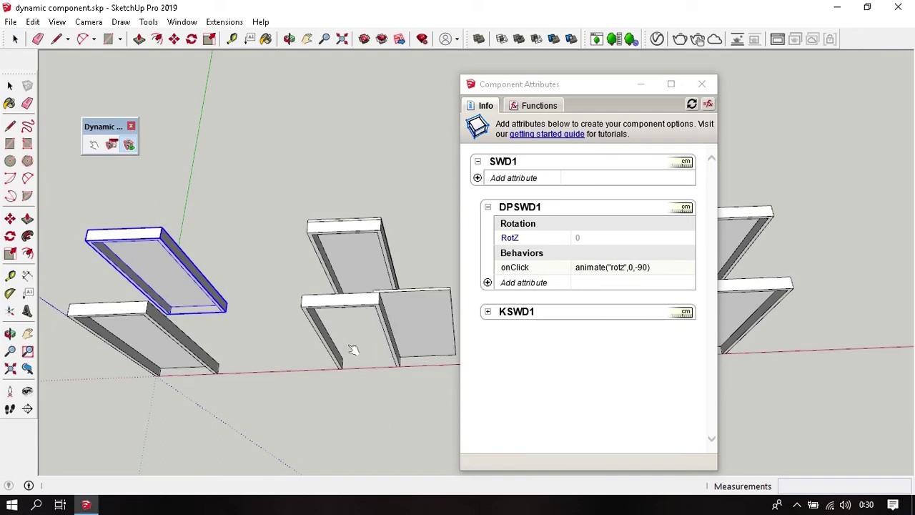
click(435, 317)
scroll(359, 202, up, 2)
Step: Add an X position attribute to the DPSLD1 sliding leaf
scroll(349, 183, up, 2)
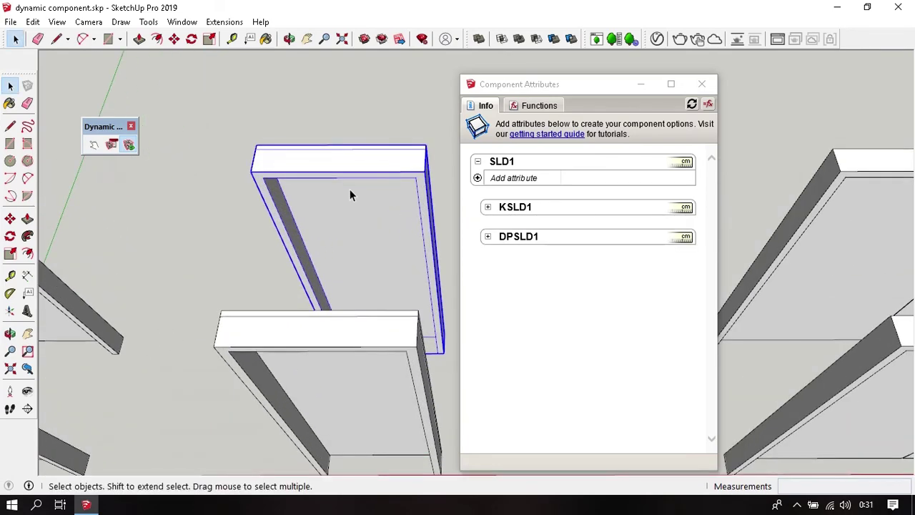
scroll(349, 189, up, 2)
middle_drag(351, 199, 367, 229)
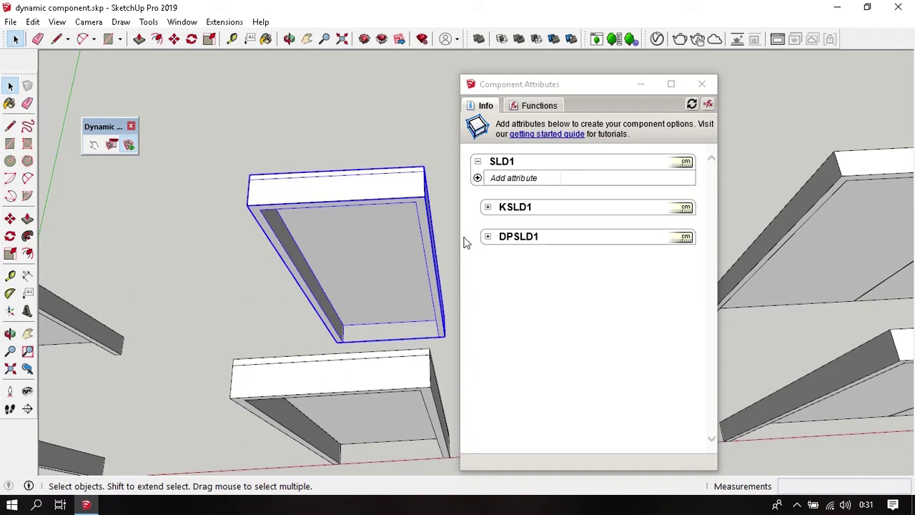
click(488, 237)
click(488, 254)
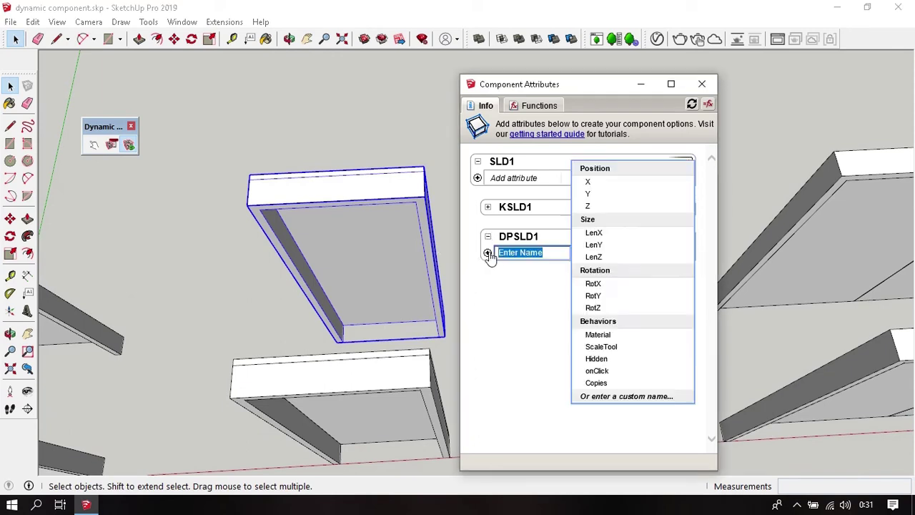
click(590, 183)
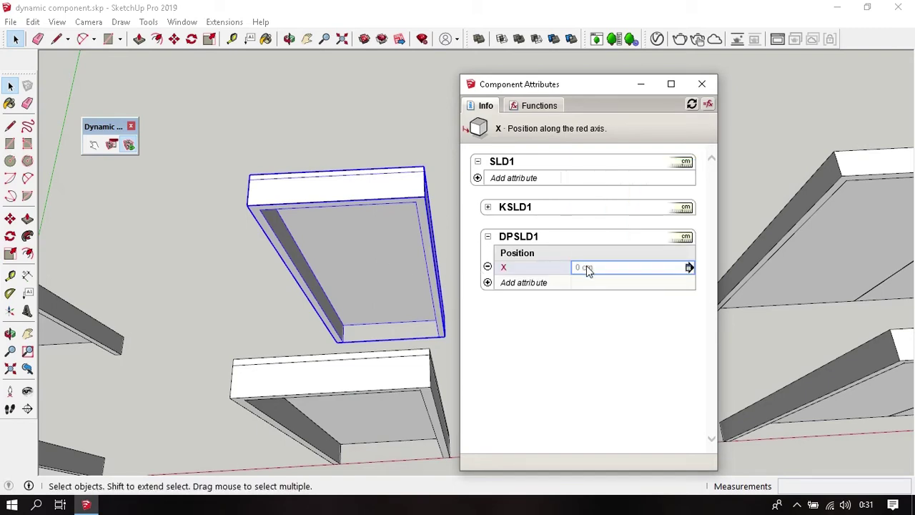
Step: Open the sliding door group and start moving the leaf, then cancel and exit
mouse_move(372, 301)
middle_down()
mouse_move(399, 291)
mouse_move(404, 277)
mouse_move(337, 276)
middle_up()
double_click(406, 279)
scroll(407, 286, up, 2)
scroll(290, 225, up, 2)
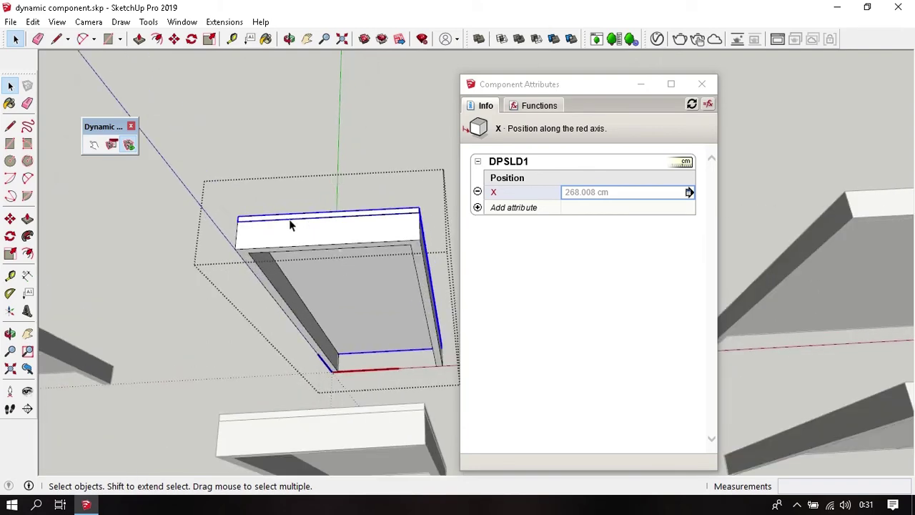
key(m)
click(238, 217)
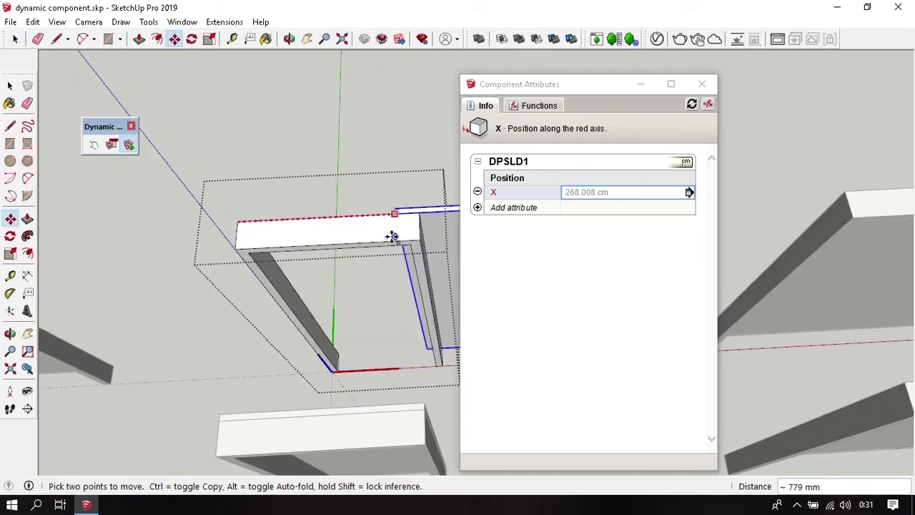
key(Escape)
key(space)
key(Escape)
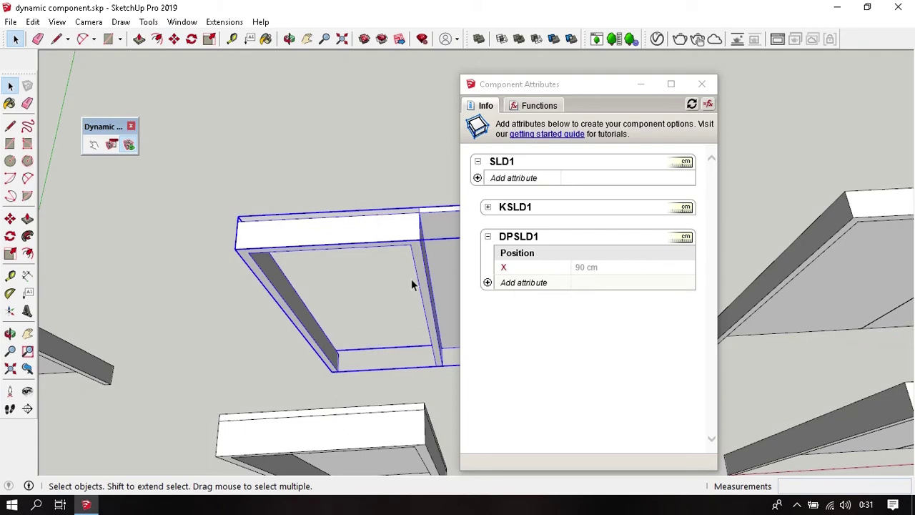
Step: Trial-slide DPSLD1 900 mm along red, undo it, and ask to delete the X attribute
mouse_move(411, 285)
middle_down()
mouse_move(399, 272)
mouse_move(351, 264)
mouse_move(393, 270)
middle_up()
double_click(394, 271)
click(389, 262)
key(m)
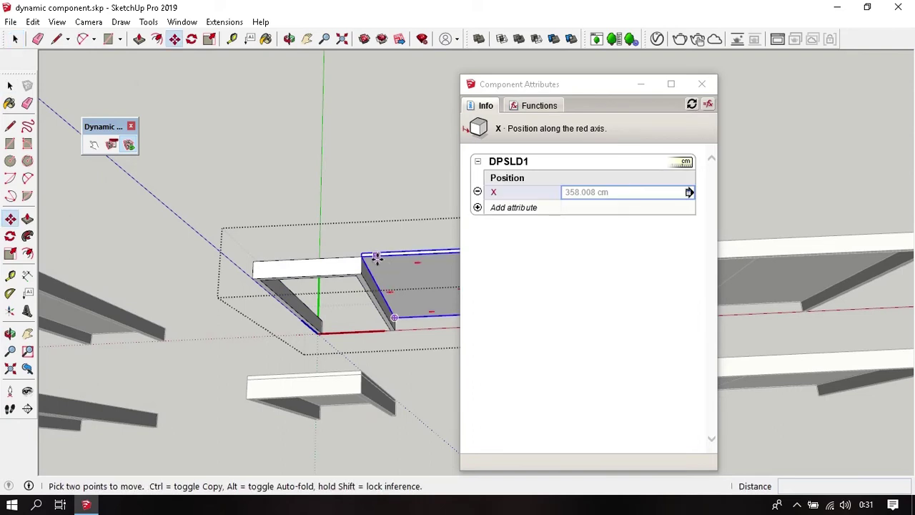
click(324, 259)
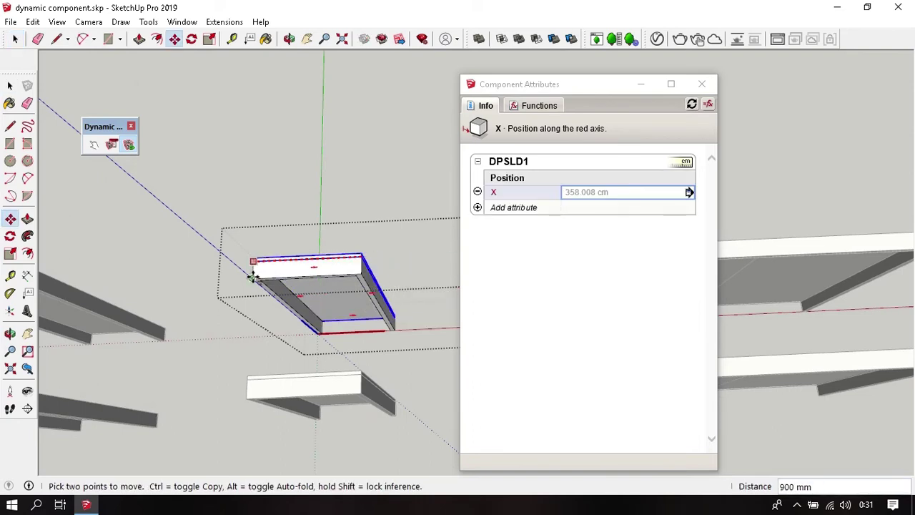
key(space)
click(403, 244)
middle_drag(404, 243, 499, 266)
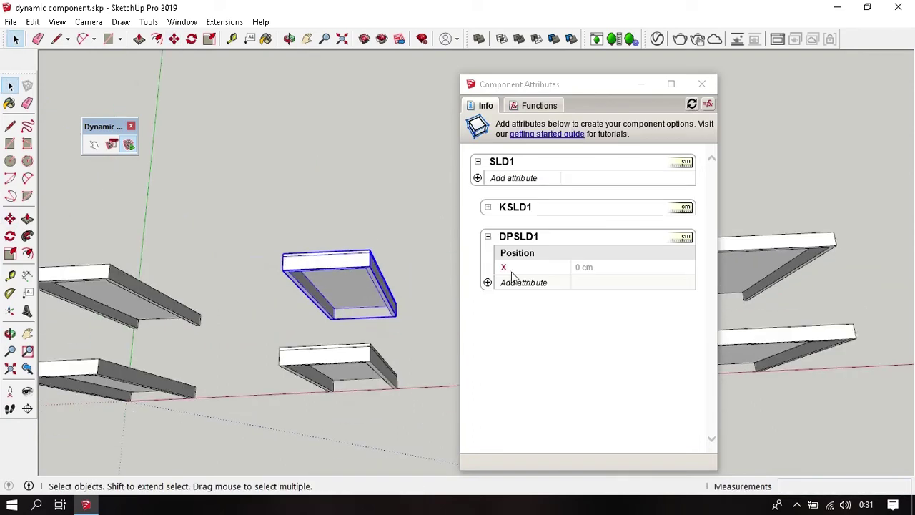
click(511, 272)
click(488, 267)
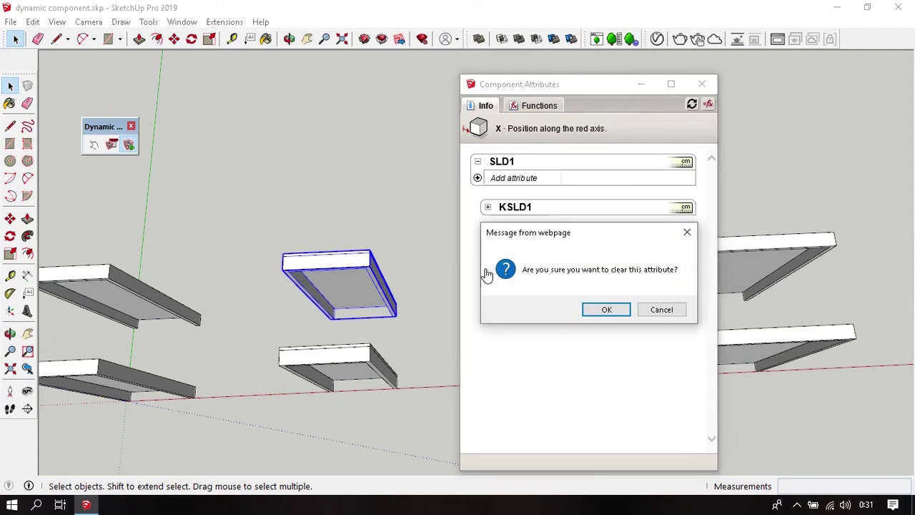
Step: Confirm removing X, then add an onClick to DPSLD1 reading animate("X",0,90)
click(603, 309)
click(517, 257)
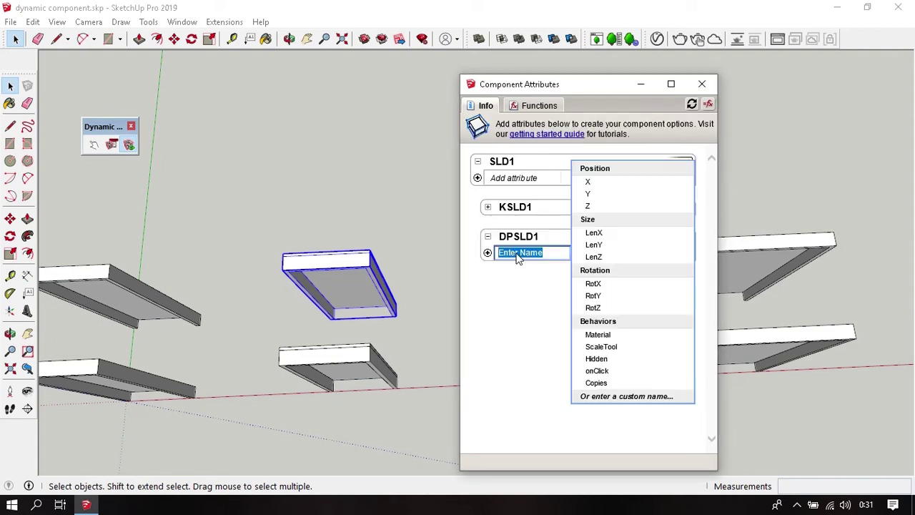
click(635, 374)
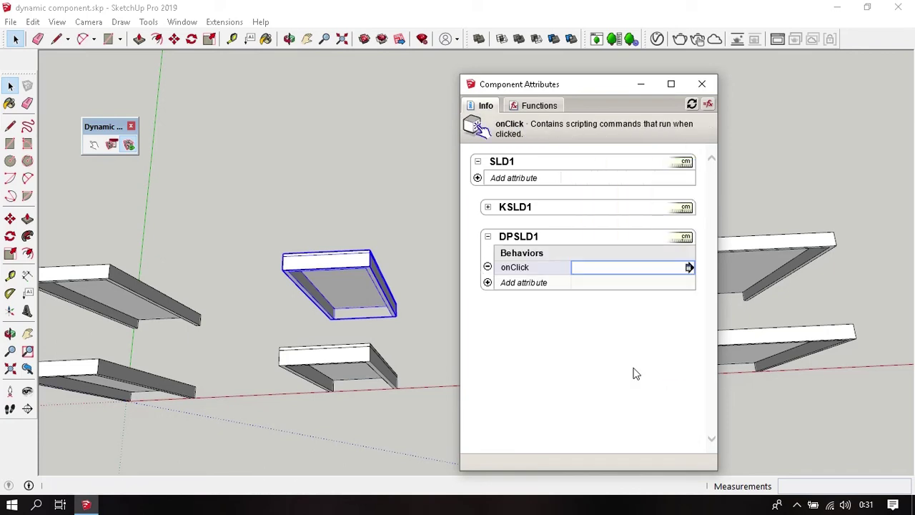
click(607, 267)
text(animate)
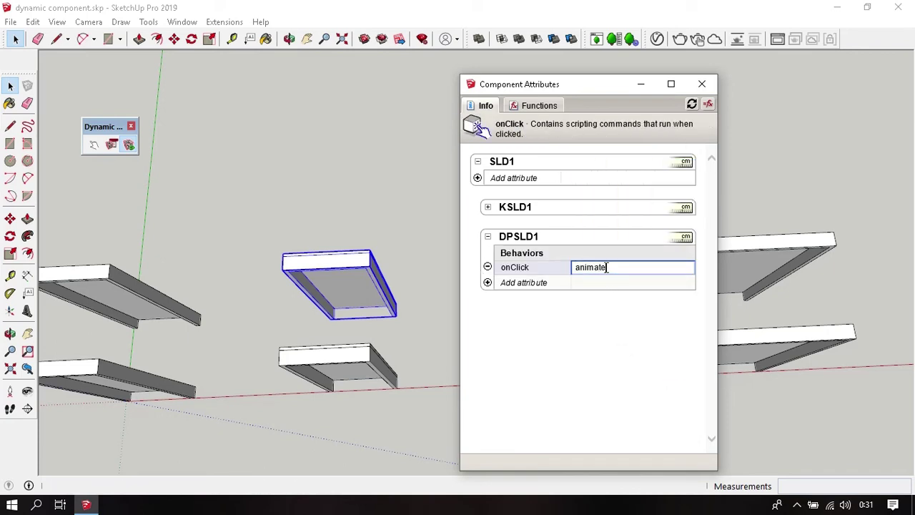
text(()
text(")
text(X")
text(,0)
text(,90)
text())
Step: Commit the onClick formula and click the sliding leaf to slide it open and back closed
key(Return)
middle_drag(378, 307, 356, 308)
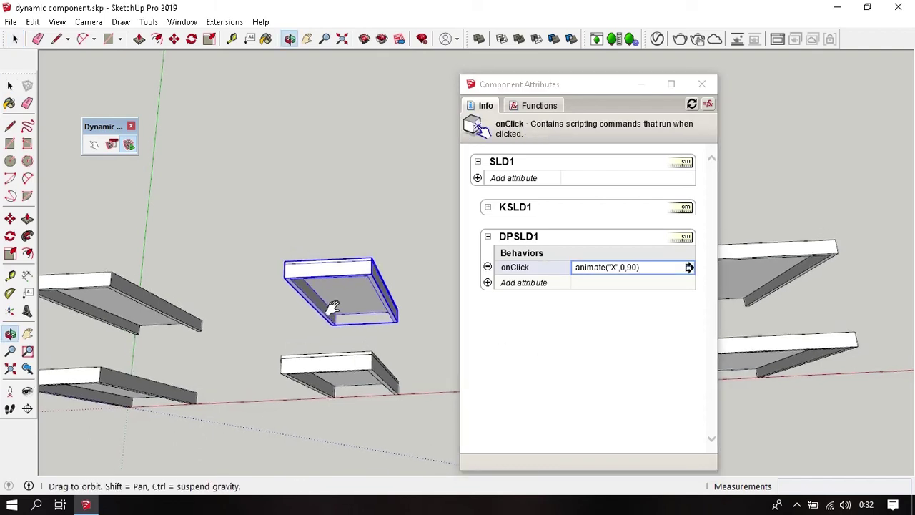
scroll(356, 308, up, 2)
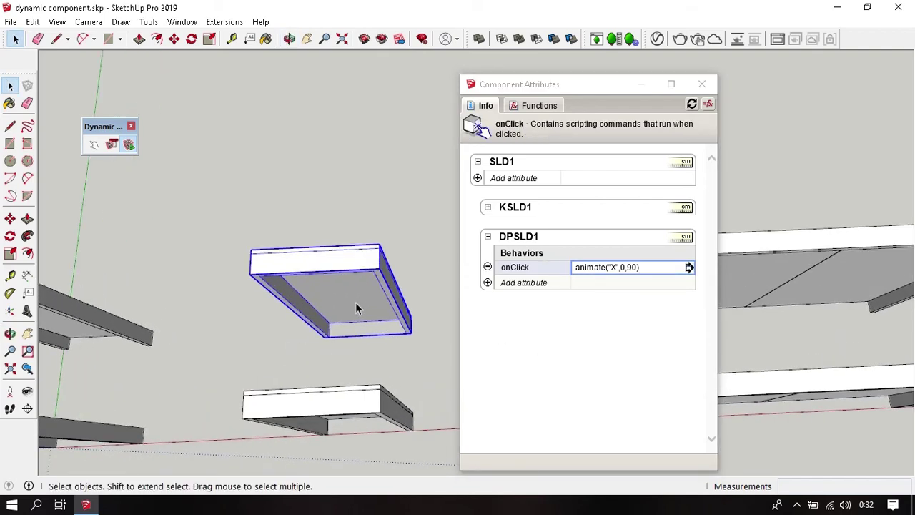
click(93, 145)
click(319, 304)
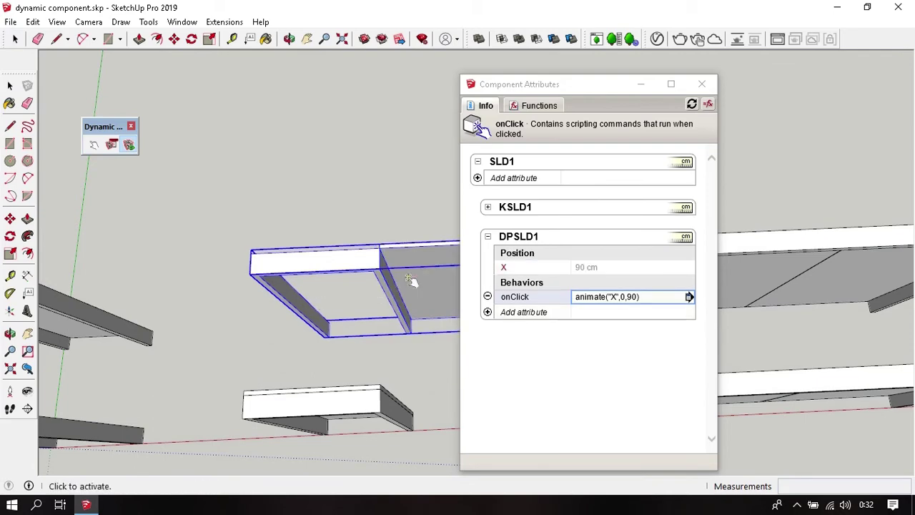
mouse_move(413, 266)
middle_down()
mouse_move(352, 261)
mouse_move(369, 269)
middle_up()
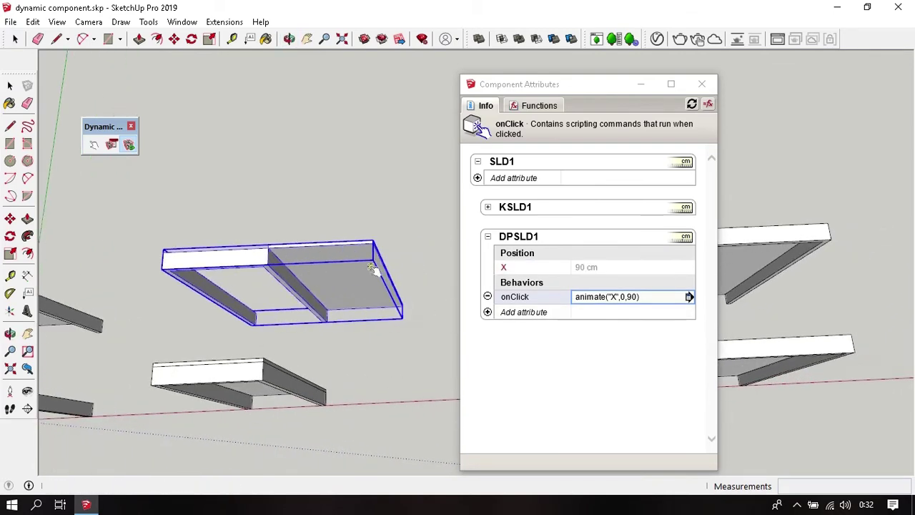
click(370, 270)
click(293, 288)
middle_drag(293, 288, 368, 287)
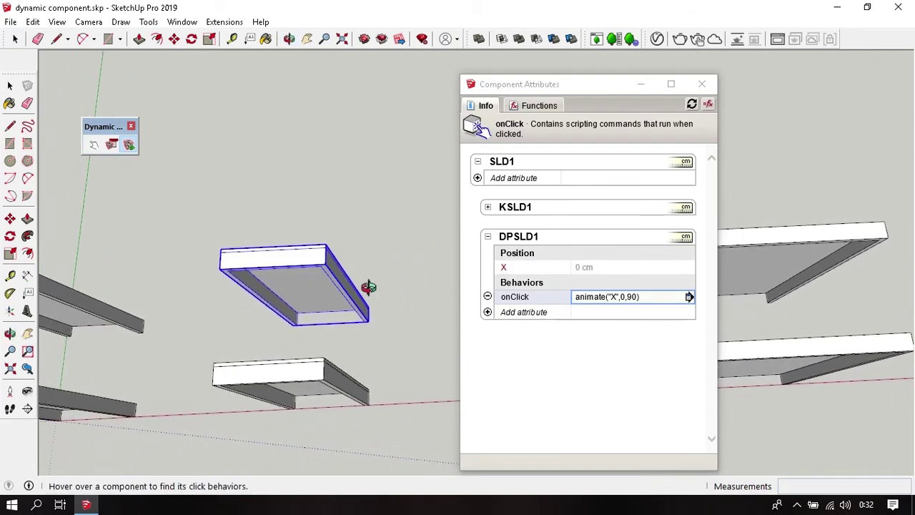
Step: Change onClick to animate("X",0,-90), test the reversed slide, and reopen the formula
click(631, 301)
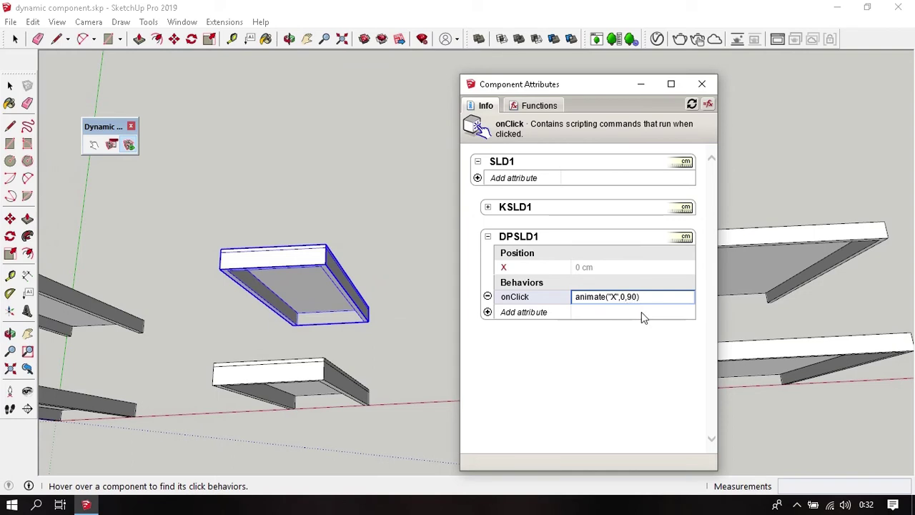
text(-)
key(Return)
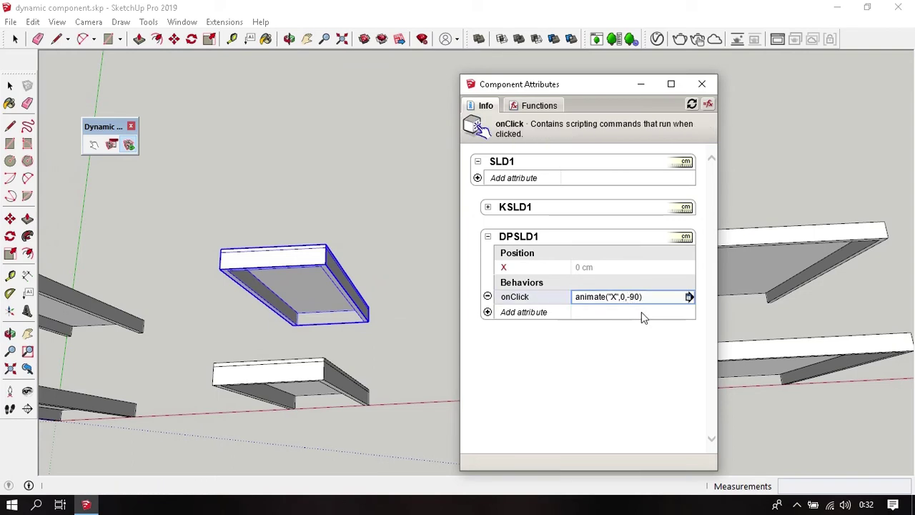
click(322, 304)
click(175, 292)
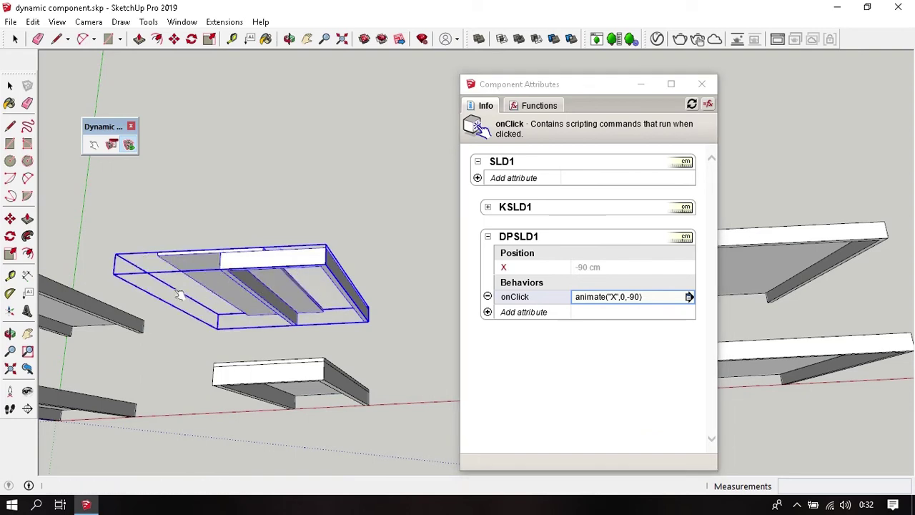
click(617, 297)
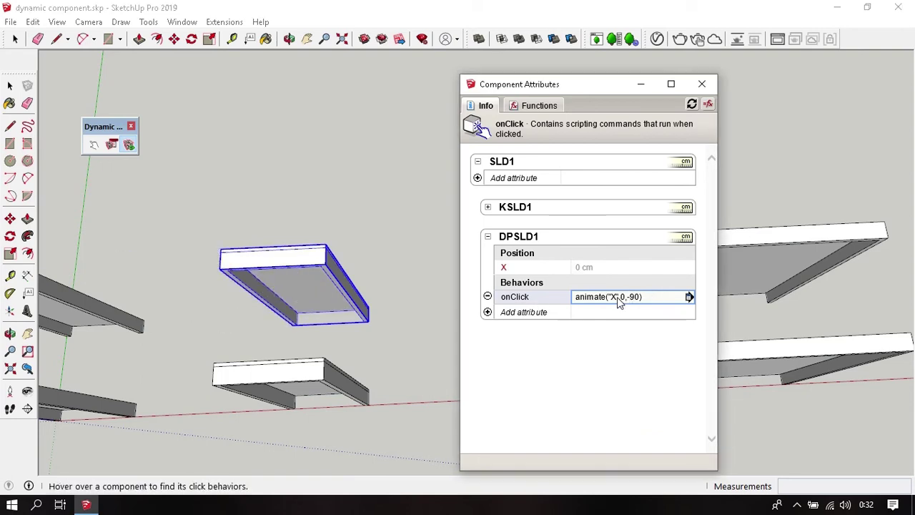
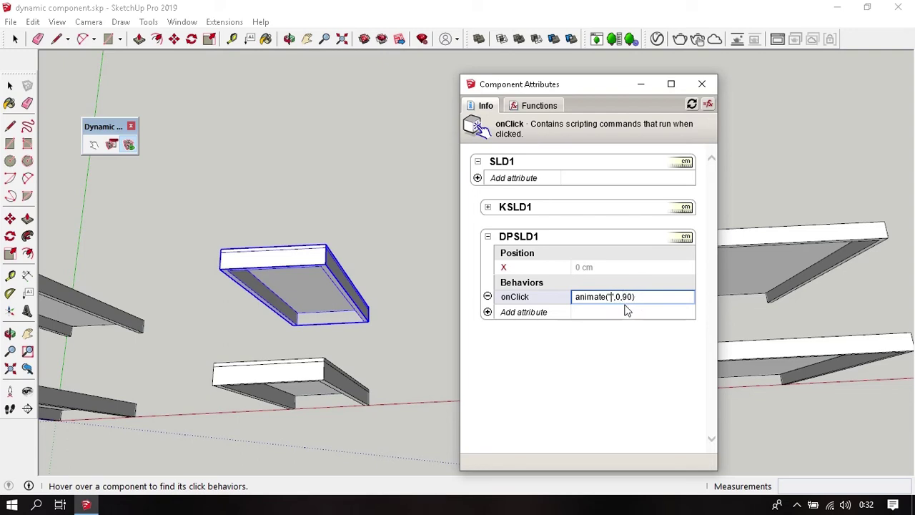
text(Y)
Step: Commit the shelf's onClick formula and test its animation with the Interact tool
key(Return)
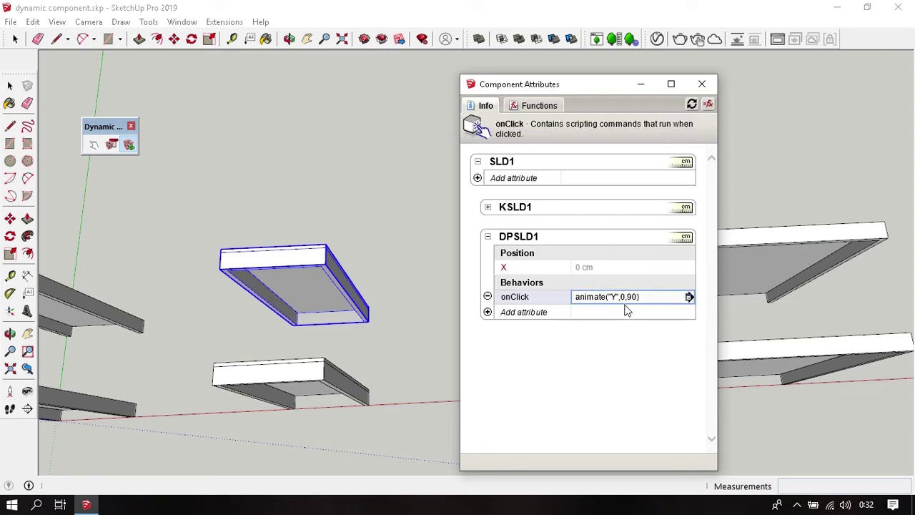
click(94, 145)
click(301, 310)
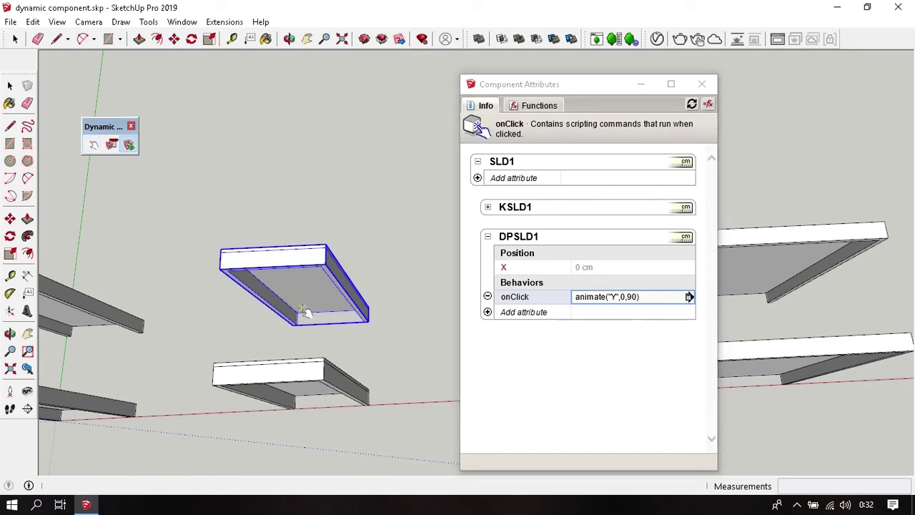
click(314, 320)
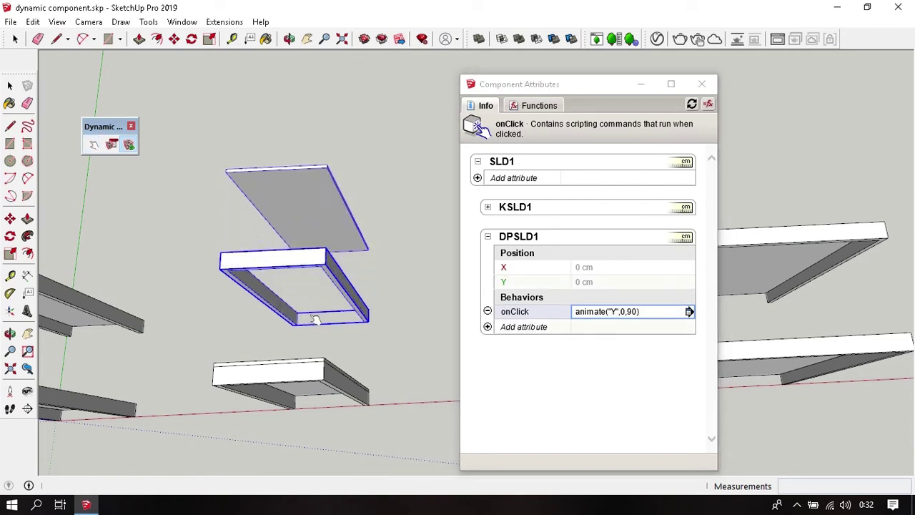
click(309, 197)
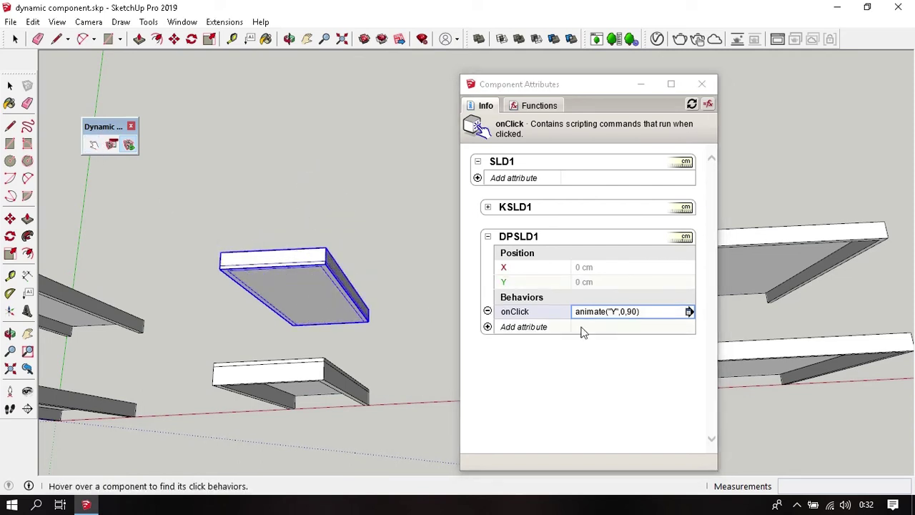
Step: Change DPSLD1's onClick to animate("X",0,90), test the slide along X, then deselect
click(628, 327)
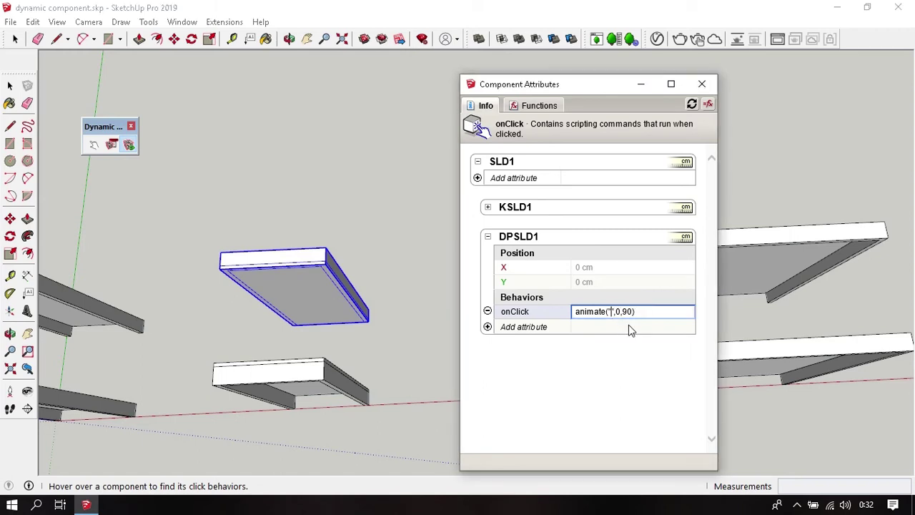
text(X)
key(Return)
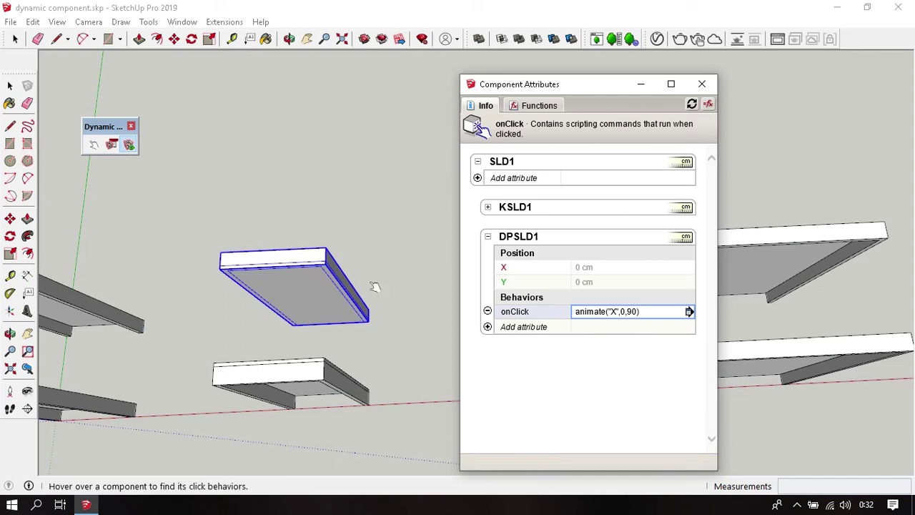
click(94, 145)
click(315, 296)
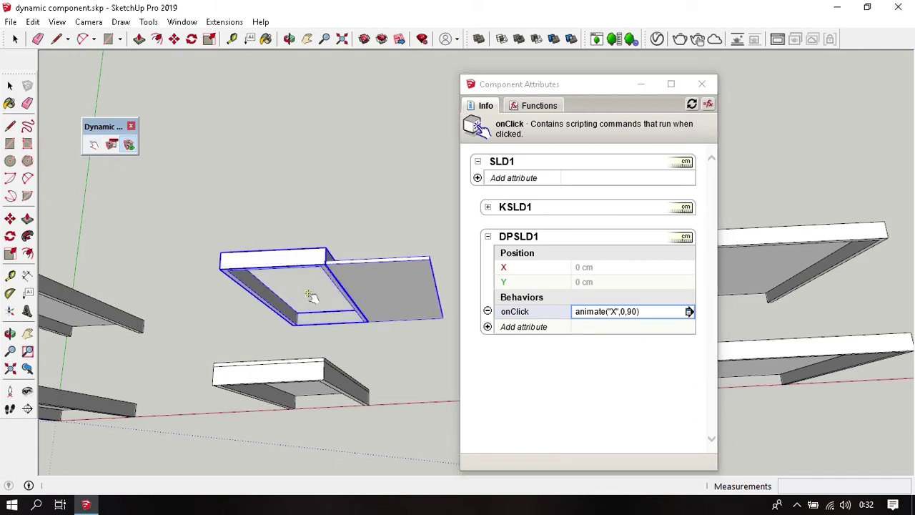
click(377, 279)
key(space)
click(302, 205)
middle_drag(303, 204, 371, 263)
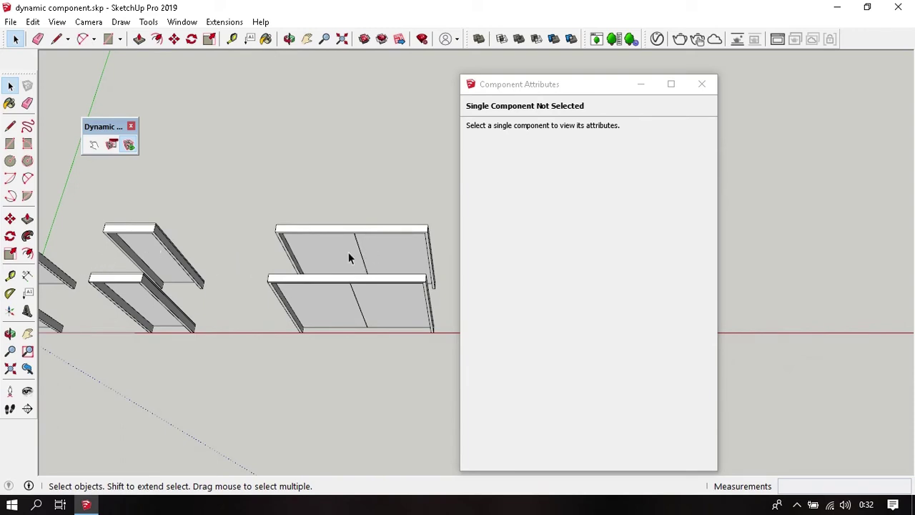
Step: Click the right cabinet with the Interact tool to swing its door panels open
click(93, 146)
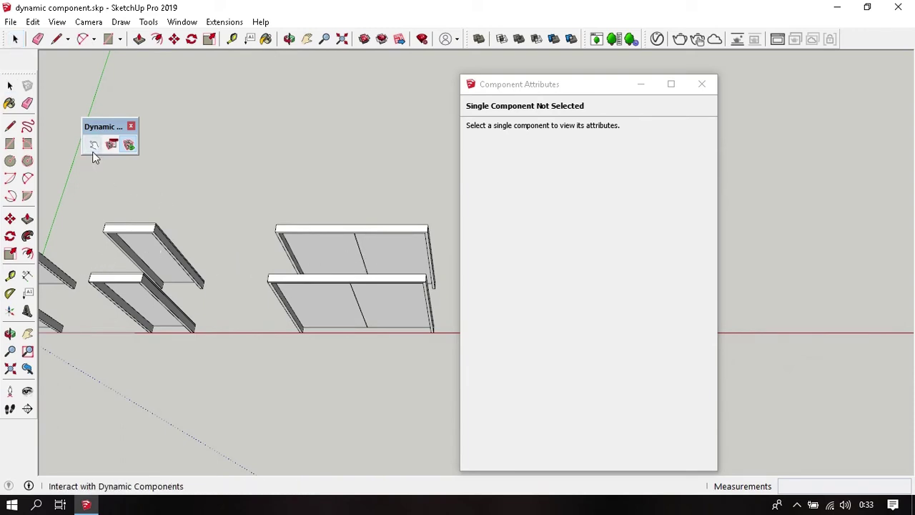
click(372, 317)
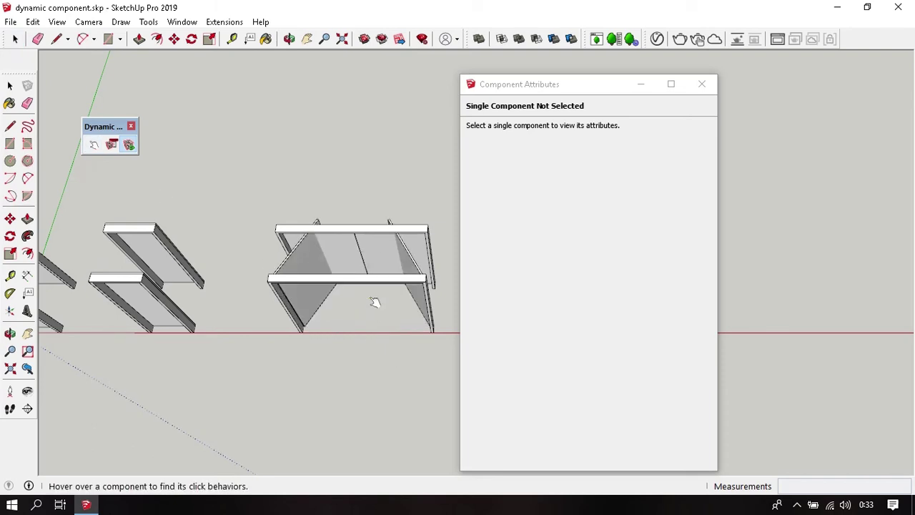
mouse_move(355, 266)
middle_down()
mouse_move(364, 286)
mouse_move(371, 255)
middle_up()
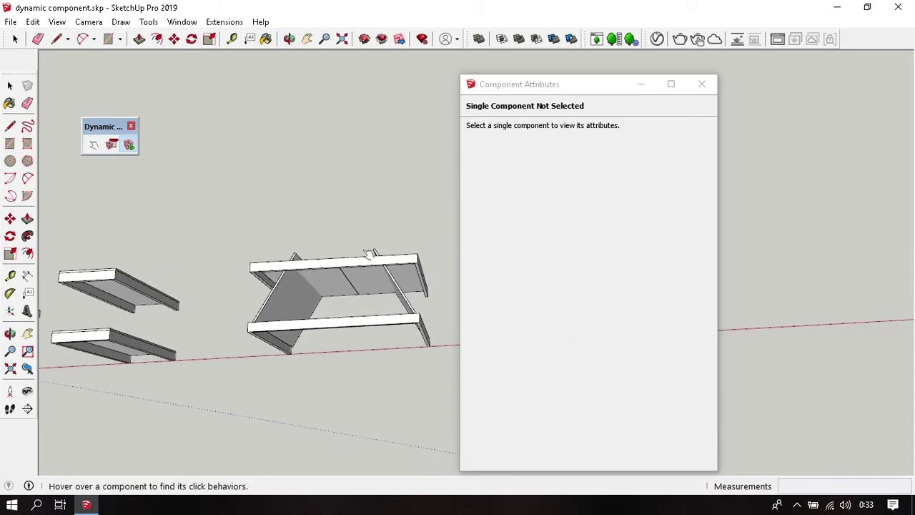
middle_drag(389, 312, 374, 141)
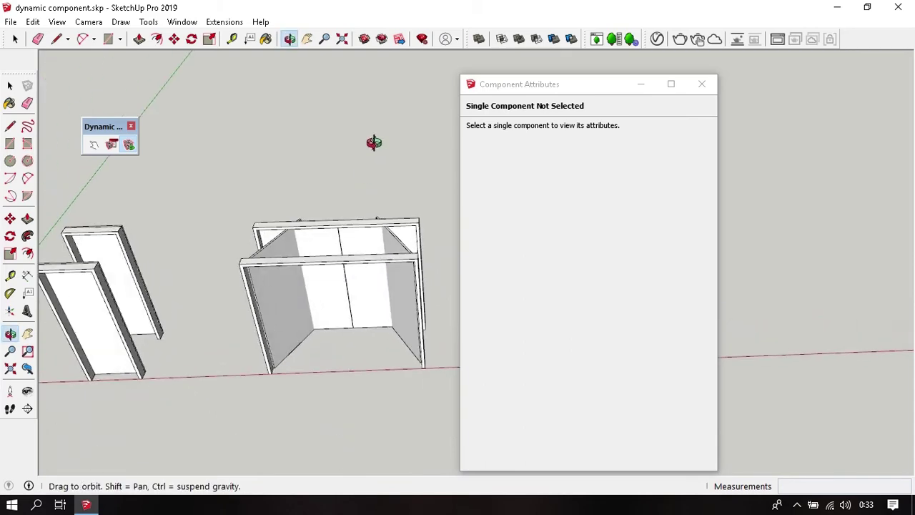
Step: Hide the cabinet's back panel, then click the cabinet again to shut the doors
key(space)
right_click(329, 230)
click(360, 265)
middle_drag(351, 347, 89, 167)
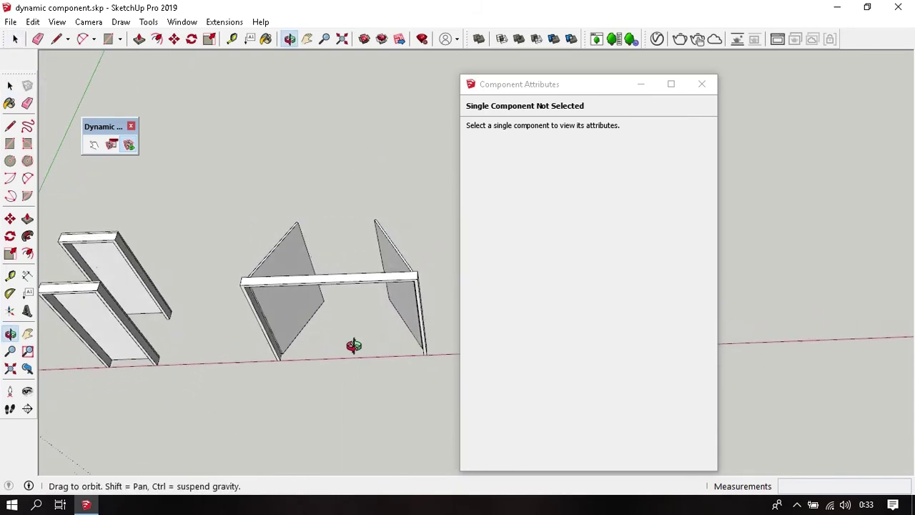
click(94, 145)
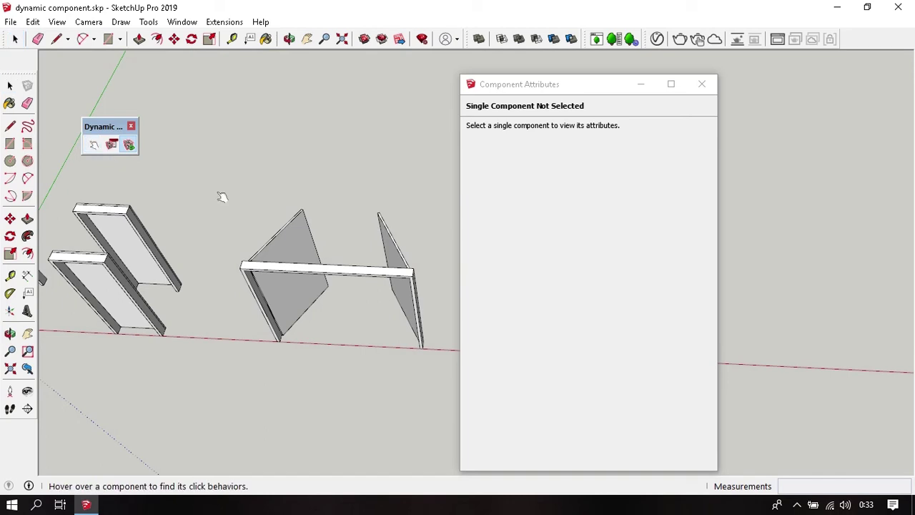
click(384, 239)
mouse_move(384, 239)
middle_down()
mouse_move(328, 336)
mouse_move(327, 245)
mouse_move(373, 267)
middle_up()
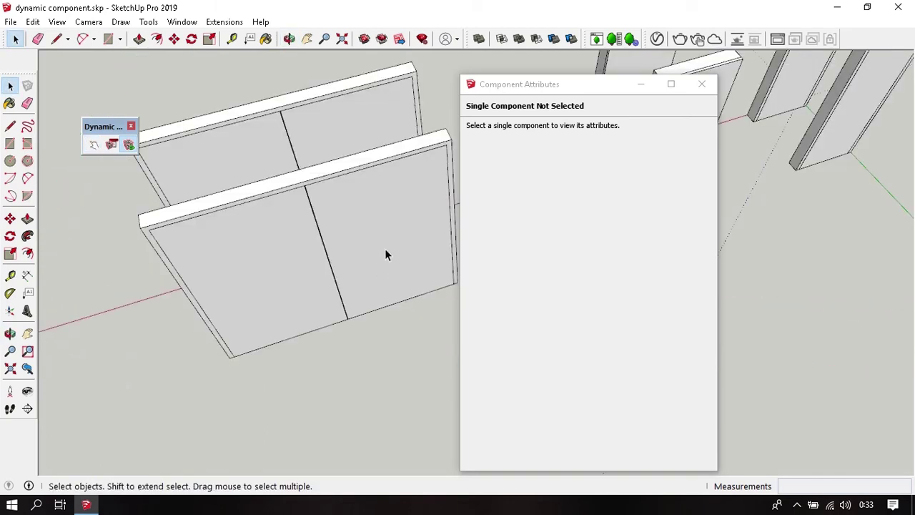
Step: Open door DPDBD1 for editing and draw an edge from its corner along the green axis
double_click(390, 254)
click(390, 254)
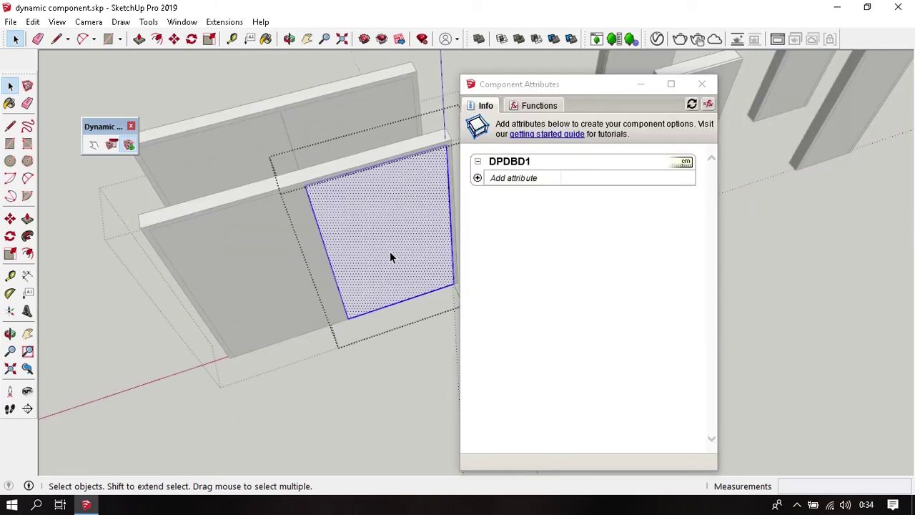
middle_drag(390, 252, 386, 250)
scroll(358, 181, up, 3)
scroll(388, 204, up, 2)
key(l)
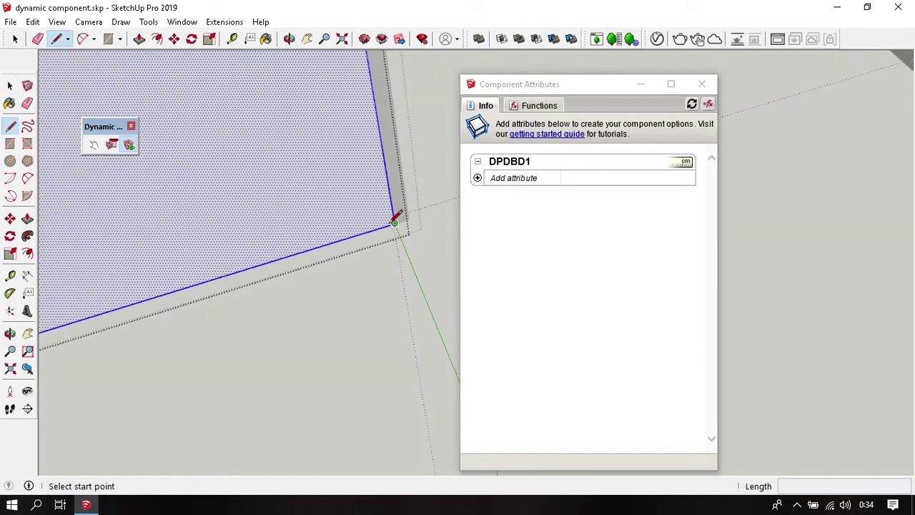
click(394, 224)
click(433, 304)
key(space)
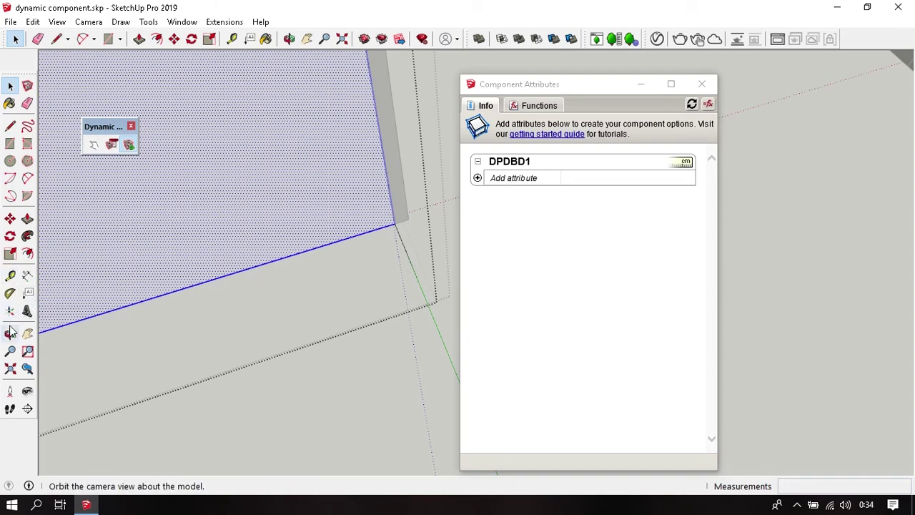
Step: Place the door's axes origin at its corner, setting the red and green directions
click(10, 334)
click(10, 311)
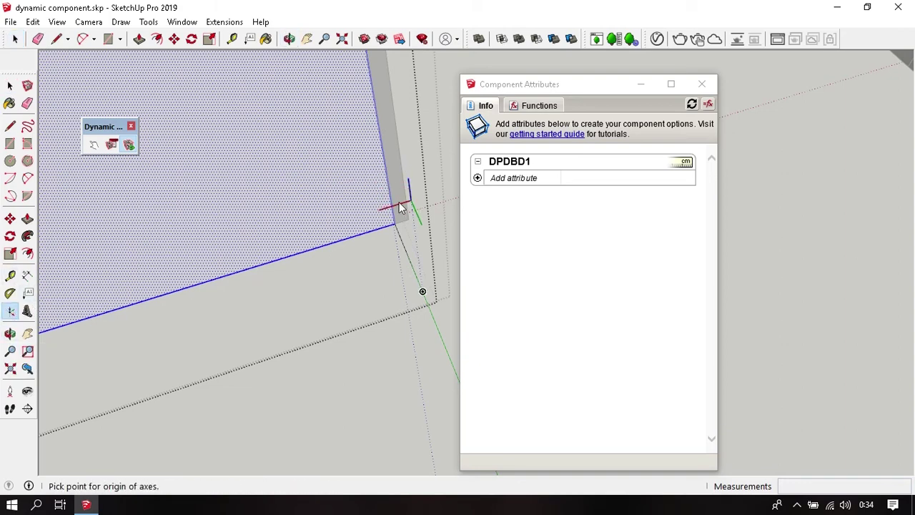
click(394, 224)
click(339, 242)
click(412, 260)
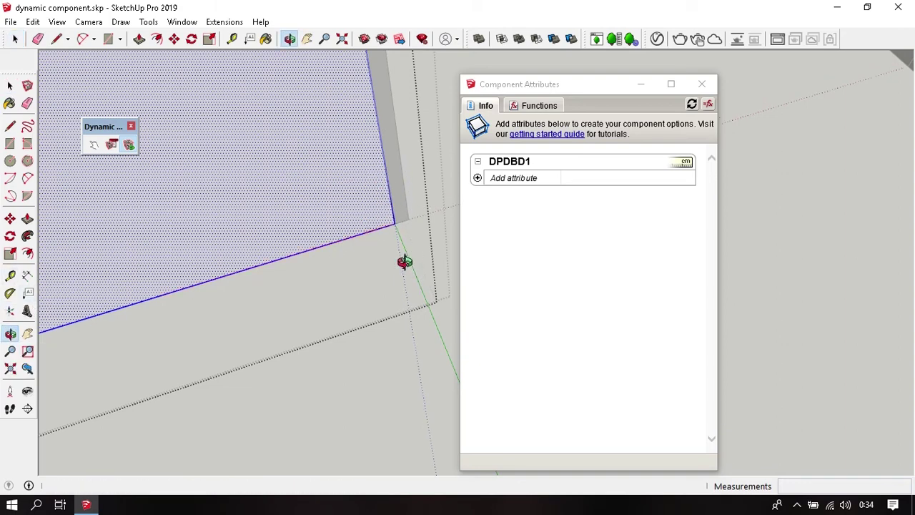
mouse_move(405, 262)
middle_down()
mouse_move(260, 296)
mouse_move(298, 286)
mouse_move(342, 241)
middle_up()
scroll(394, 270, down, 2)
scroll(394, 271, down, 3)
scroll(394, 271, down, 2)
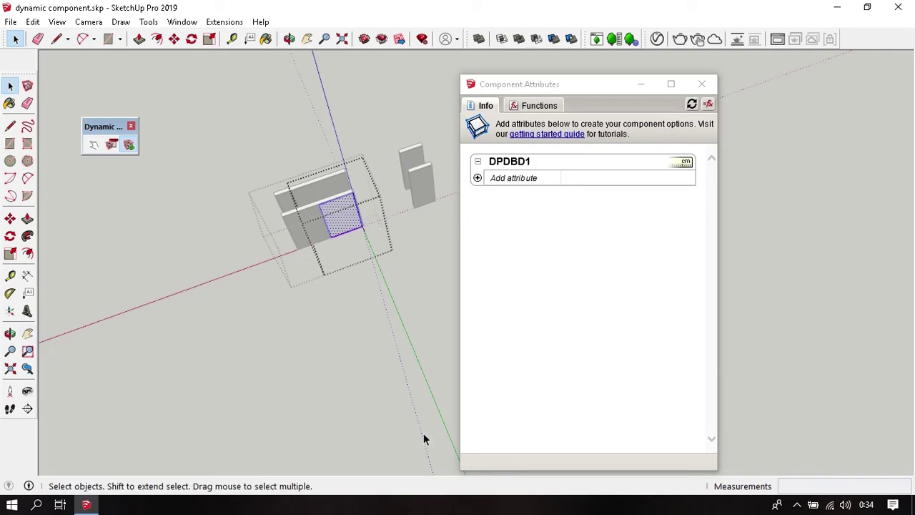
scroll(333, 234, up, 3)
mouse_move(332, 235)
middle_down()
mouse_move(300, 239)
mouse_move(352, 194)
mouse_move(418, 230)
mouse_move(293, 256)
mouse_move(327, 221)
middle_up()
scroll(327, 221, down, 2)
Step: Select door DPDBD2 and set its axes at the lower corner along the panel edge
click(337, 204)
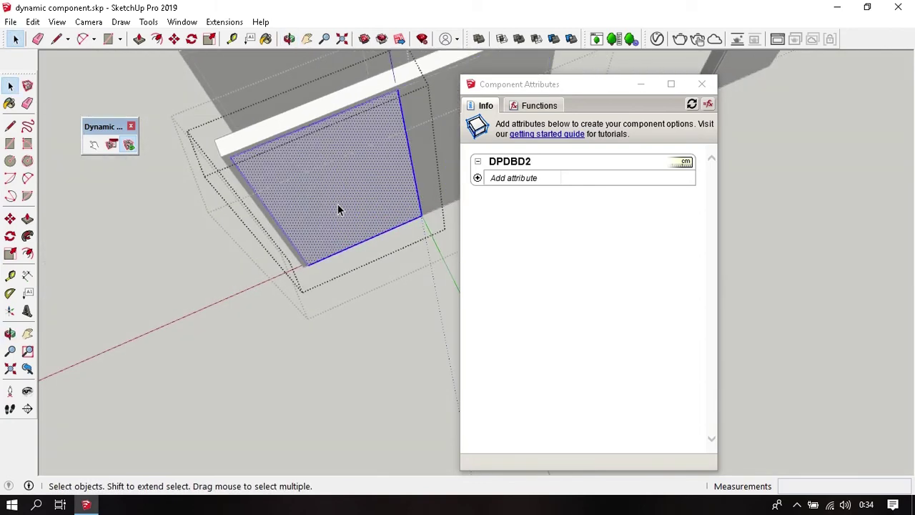
scroll(339, 209, up, 3)
mouse_move(341, 272)
middle_down()
mouse_move(367, 141)
mouse_move(343, 179)
middle_up()
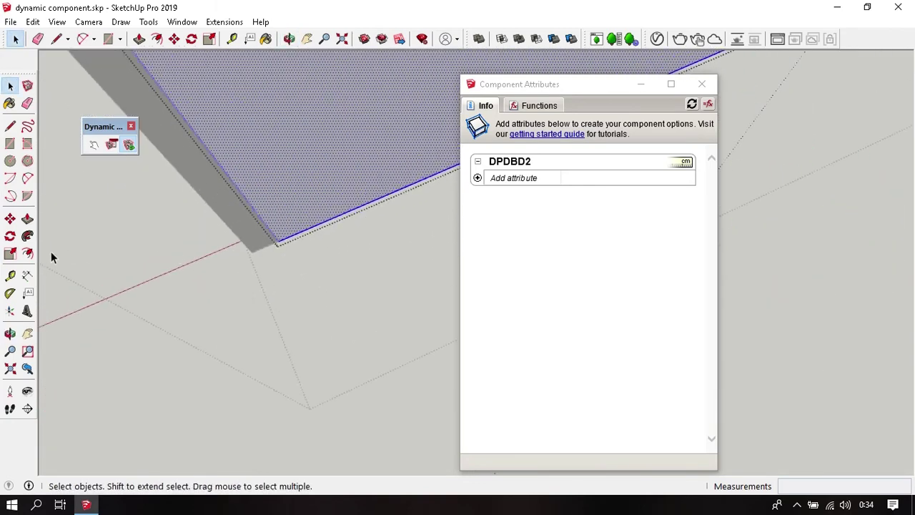
click(8, 310)
click(278, 242)
key(l)
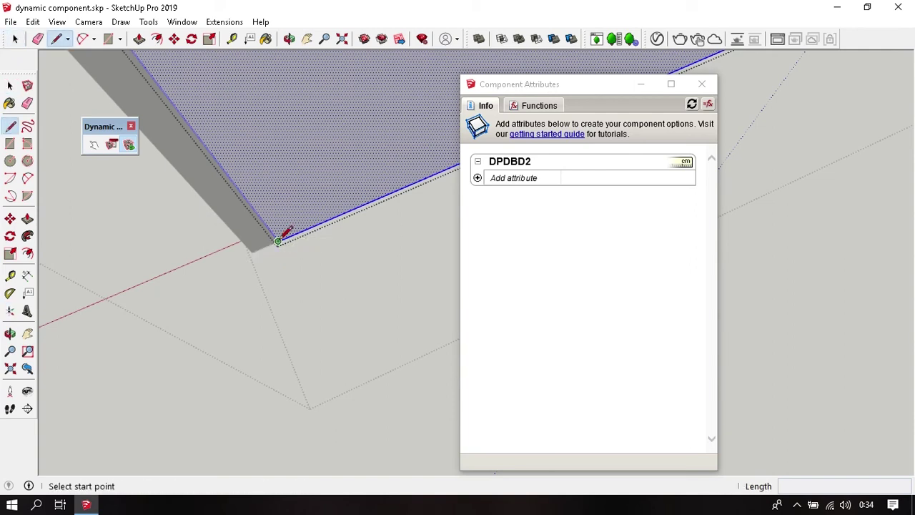
click(279, 241)
key(space)
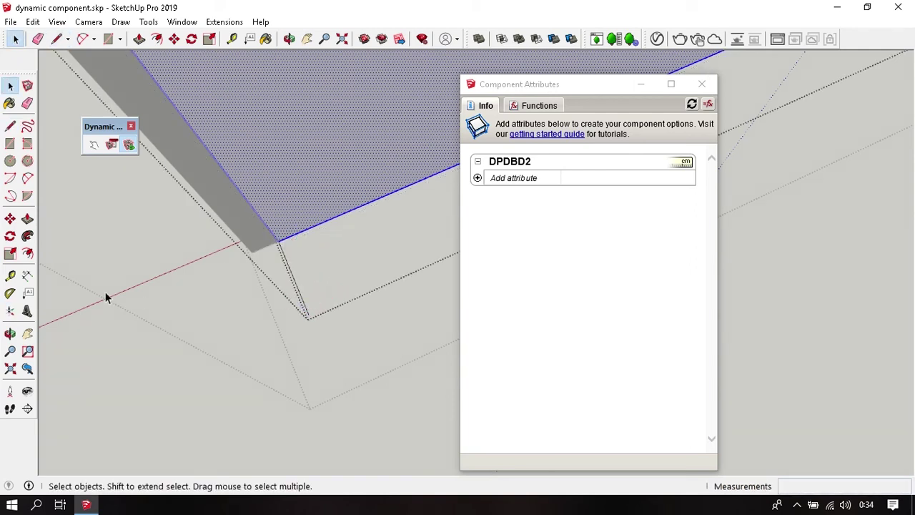
click(10, 311)
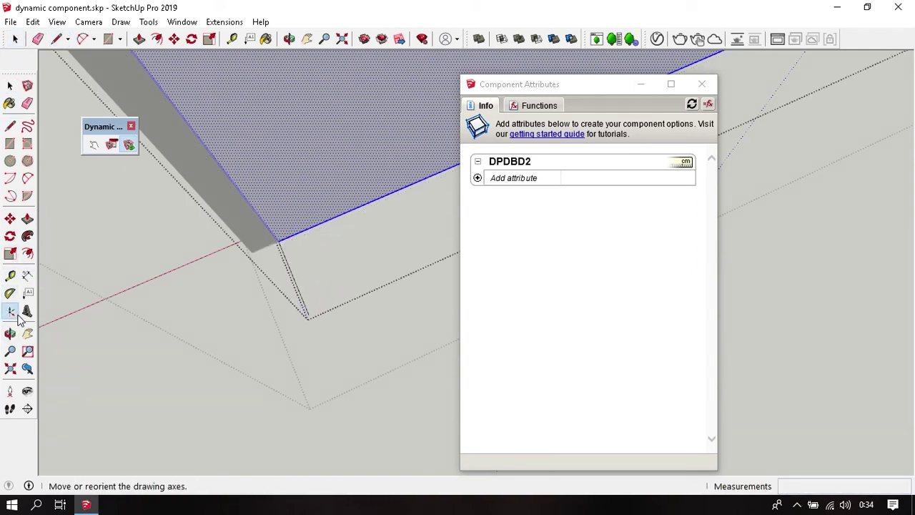
click(277, 242)
click(253, 253)
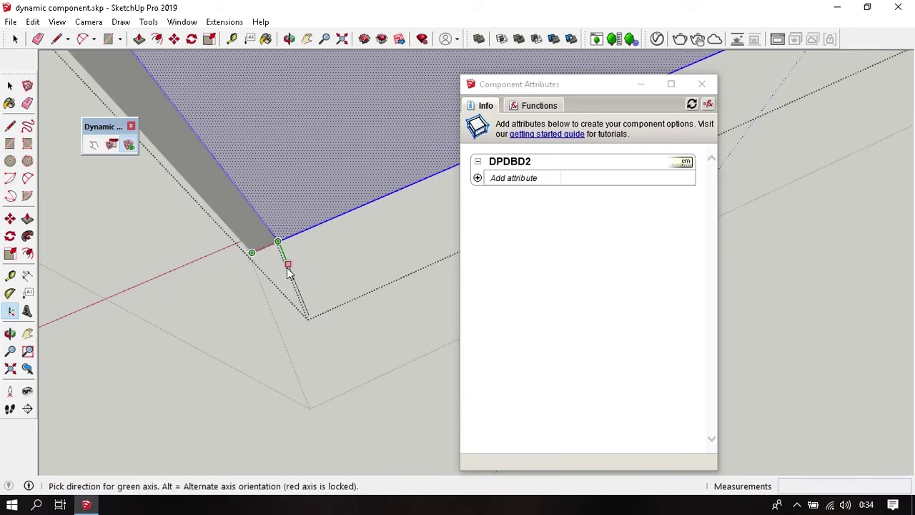
click(293, 274)
Step: Open the cabinet component and select the DPDBD2 door panel
scroll(336, 250, up, 2)
scroll(343, 240, up, 2)
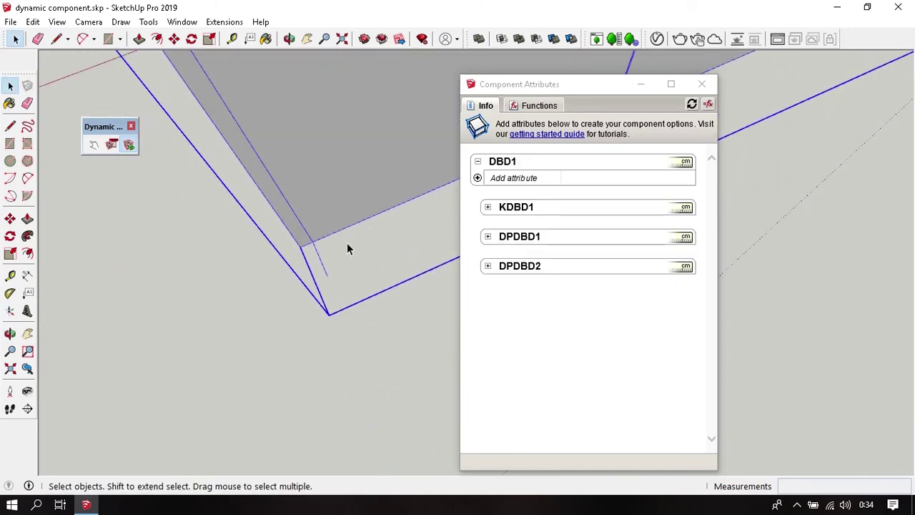
scroll(346, 242, up, 2)
scroll(346, 240, down, 2)
double_click(342, 220)
click(346, 249)
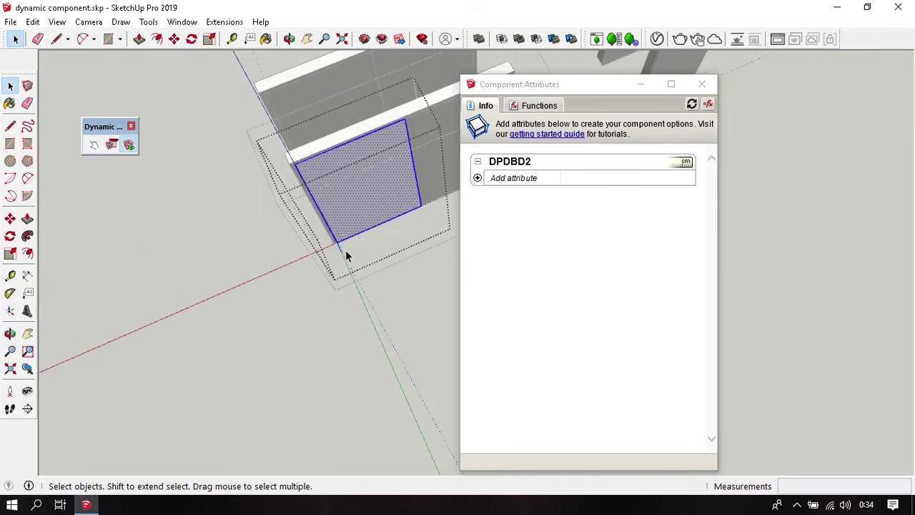
scroll(345, 249, up, 3)
key(e)
middle_drag(327, 255, 380, 258)
Step: Select the DPDBD1 door panel, then orbit out and clear the selection
scroll(385, 255, up, 2)
click(318, 227)
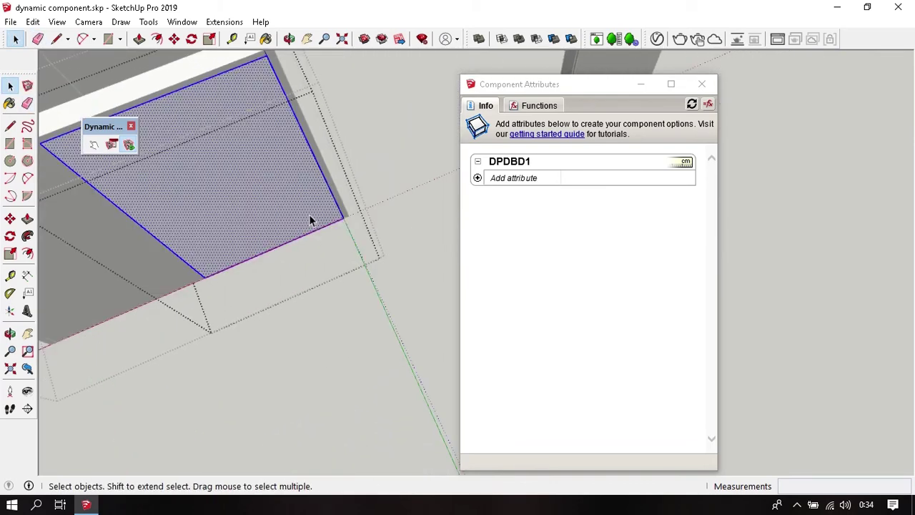
key(e)
scroll(363, 231, down, 2)
key(space)
scroll(348, 229, down, 5)
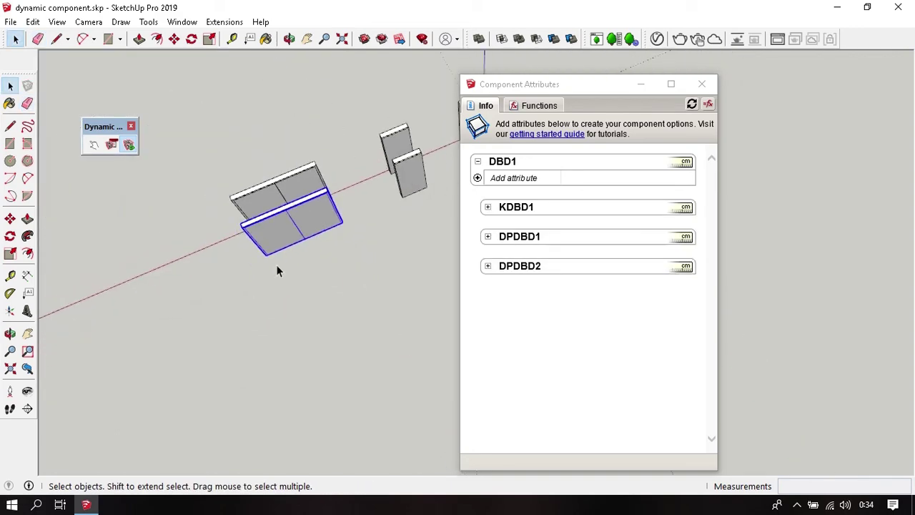
mouse_move(278, 267)
middle_down()
mouse_move(341, 187)
mouse_move(224, 351)
mouse_move(317, 225)
middle_up()
click(225, 352)
Step: Draw a rectangle on the ground, push/pull it into a box, and select the box
key(r)
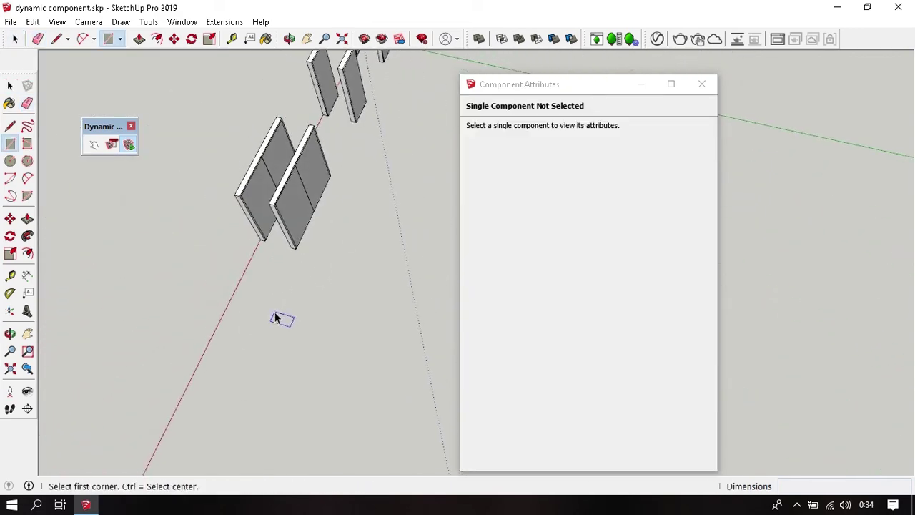
click(272, 312)
click(347, 348)
key(p)
click(308, 344)
click(289, 308)
key(space)
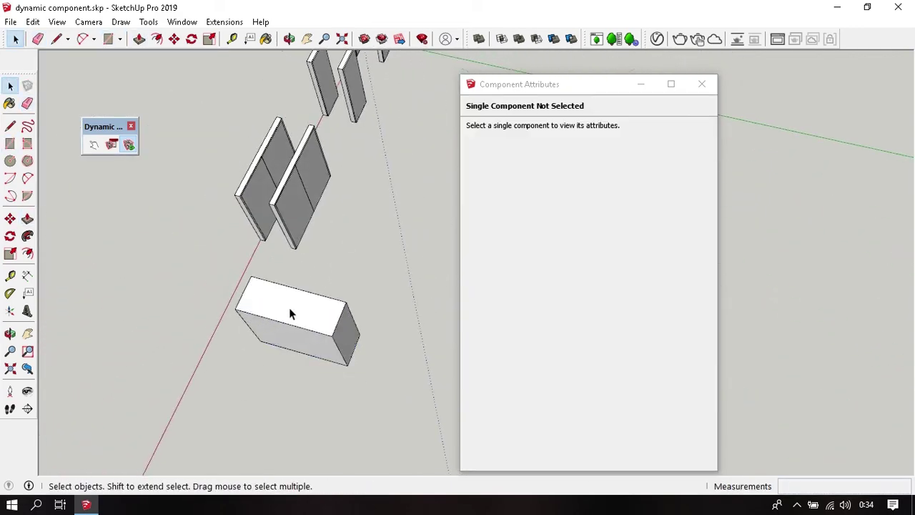
triple_click(289, 307)
Step: Make the box a component with axes at its bottom corner, then select the cabinet
right_click(289, 309)
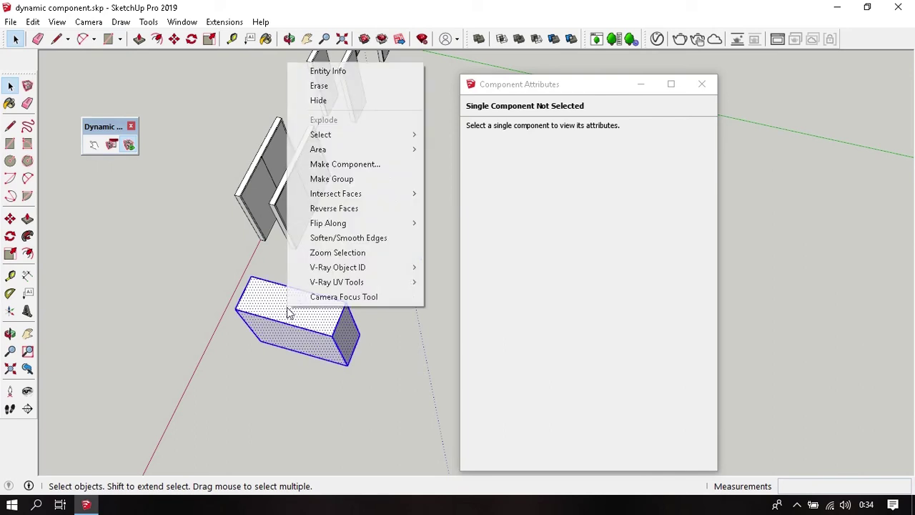
click(370, 169)
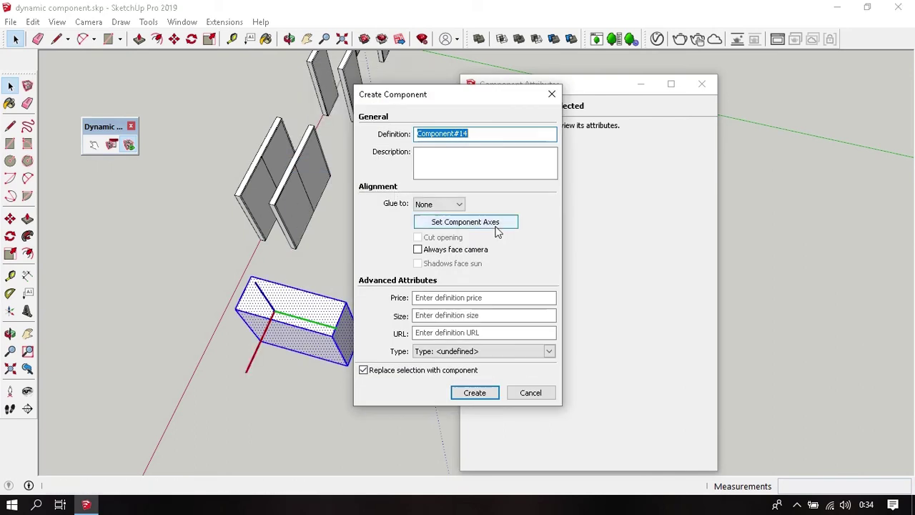
click(497, 223)
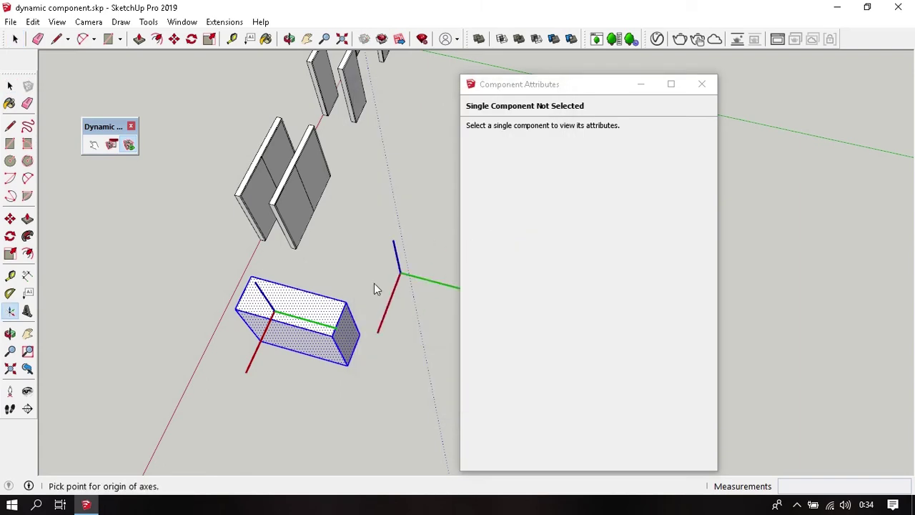
mouse_move(374, 283)
middle_down()
mouse_move(374, 292)
mouse_move(307, 258)
mouse_move(210, 274)
mouse_move(322, 292)
middle_up()
click(315, 274)
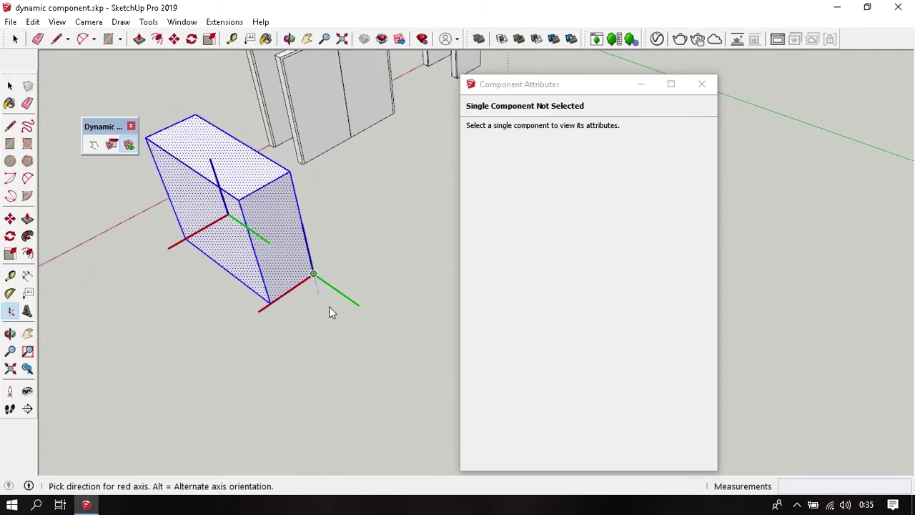
click(285, 314)
click(318, 226)
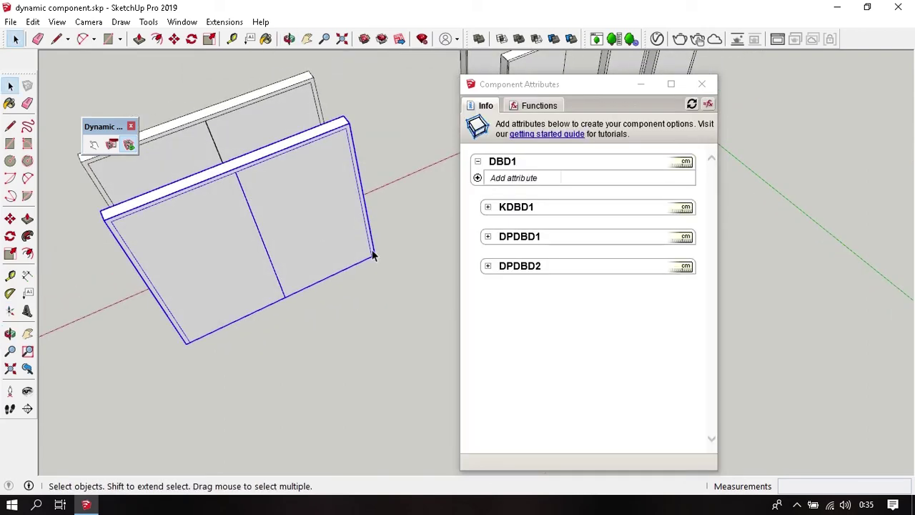
scroll(382, 252, up, 3)
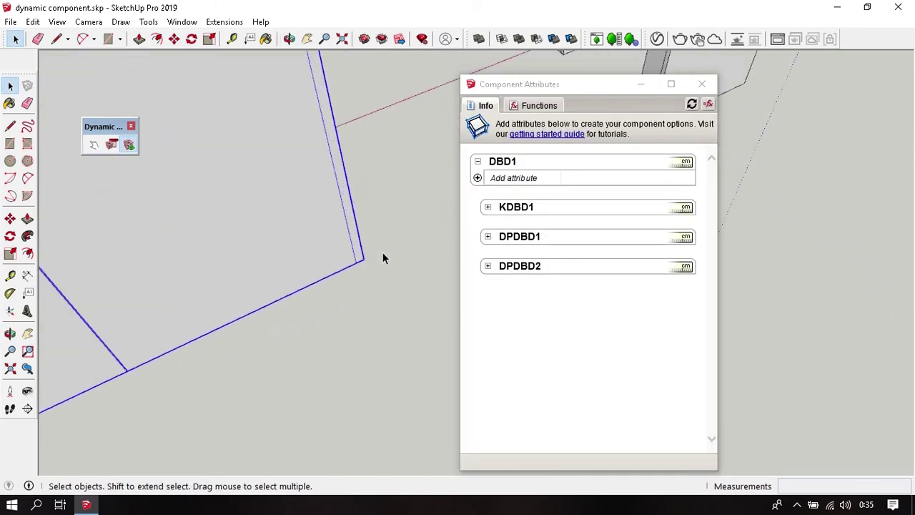
scroll(400, 262, down, 3)
Step: Orbit under the cabinet, expand DPDBD1's attributes and click into its onClick field
scroll(200, 347, up, 3)
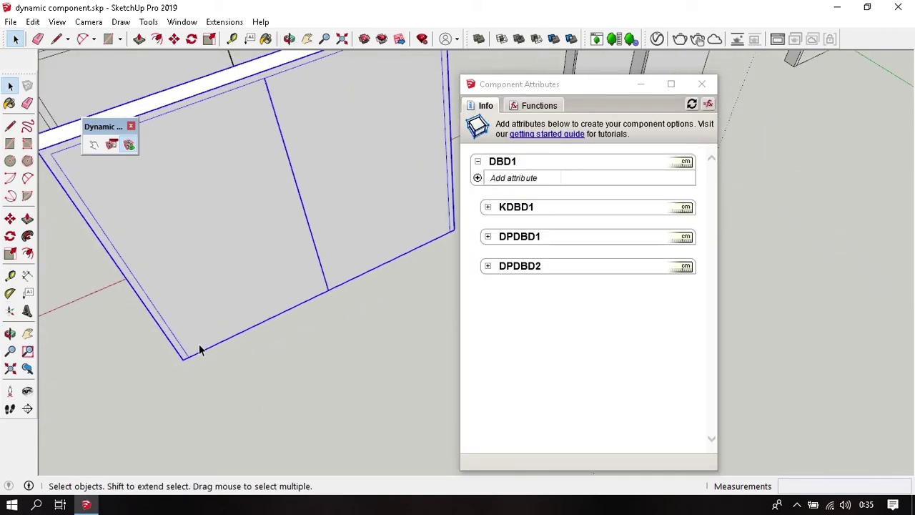
scroll(180, 367, up, 2)
scroll(251, 367, down, 5)
mouse_move(251, 367)
middle_down()
mouse_move(223, 259)
mouse_move(303, 332)
mouse_move(286, 178)
mouse_move(293, 293)
mouse_move(400, 250)
middle_up()
mouse_move(466, 228)
middle_down()
mouse_move(317, 224)
mouse_move(384, 286)
mouse_move(303, 231)
mouse_move(320, 217)
mouse_move(400, 229)
middle_up()
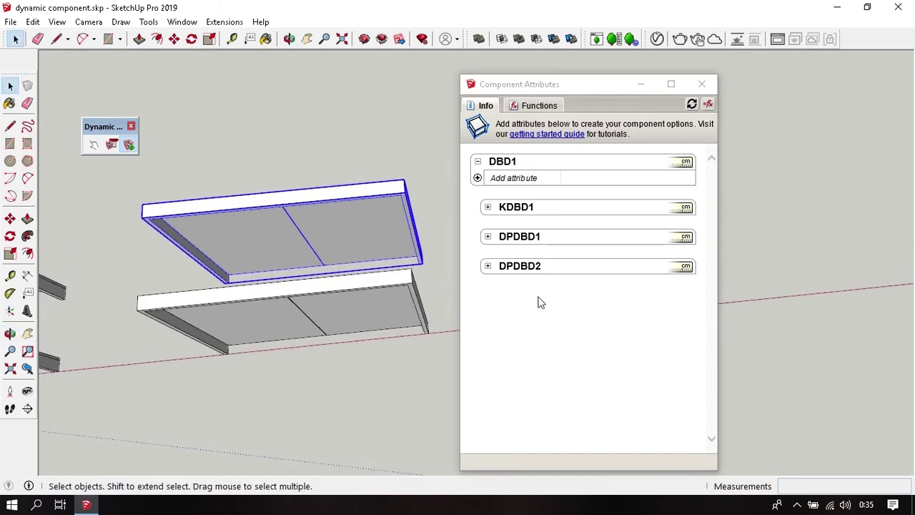
click(510, 236)
click(601, 269)
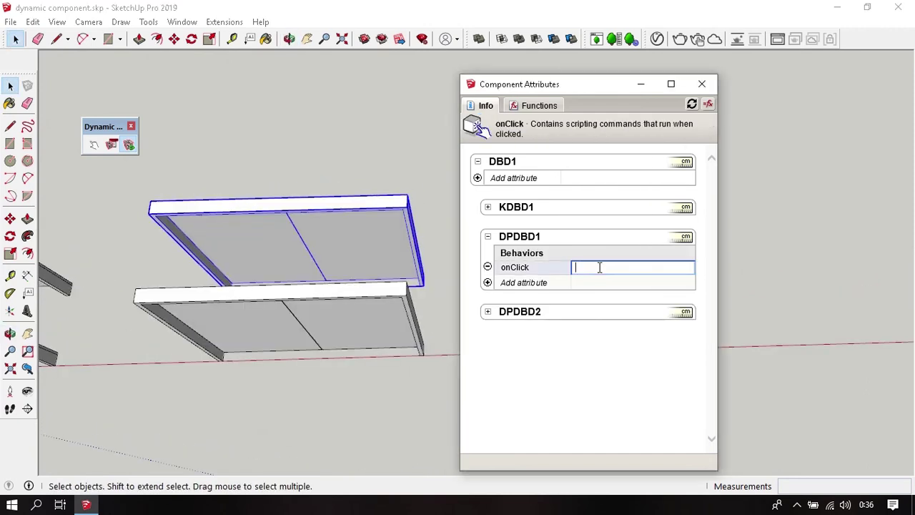
Step: Enter DPDBD1's onClick as animate("DPDBD1!rotz",0,60);animate("DPDBD2!rotz",0,60) and commit it
text(anim)
text(ate)
text(()
text(')
text(D)
text(PD)
text(B)
key(BackSpace)
text(BD)
text(1)
text('DPDBD1!)
text(rot)
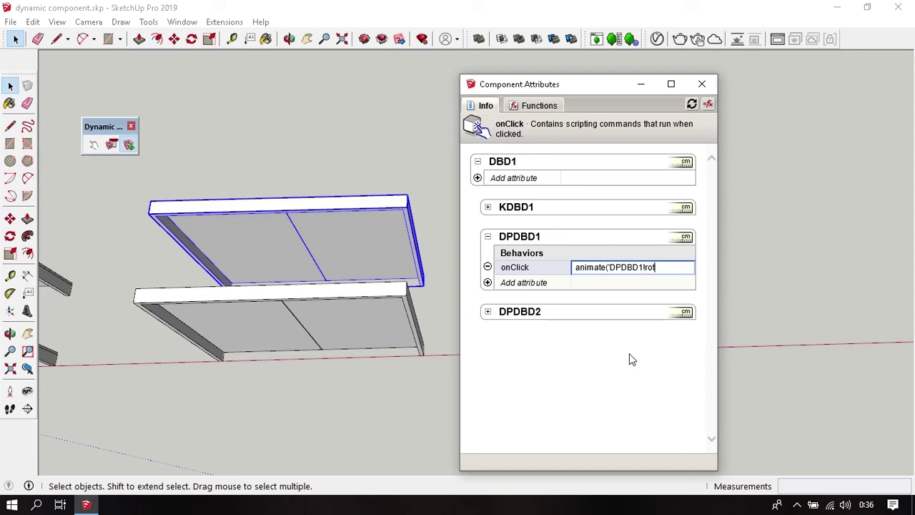
text(z)
text(',)
text(0,)
text(60)
text())
text(;)
text(an)
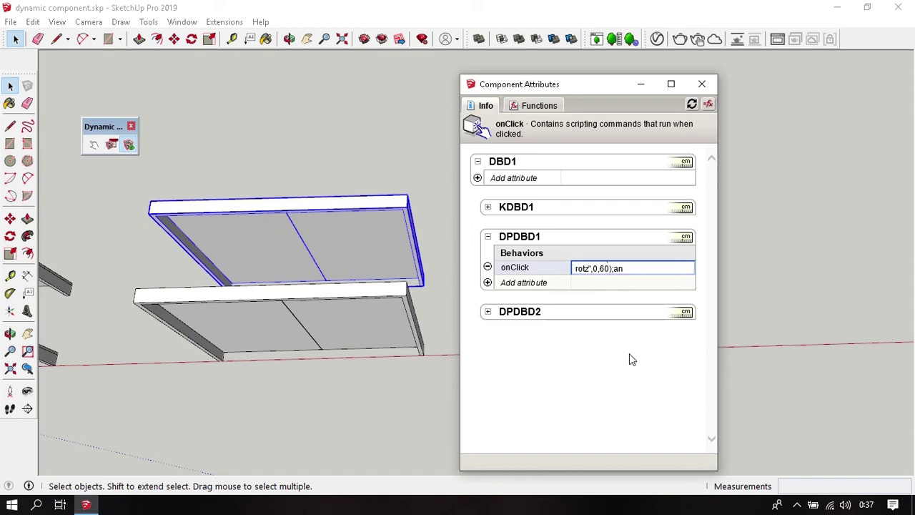
text(imate)
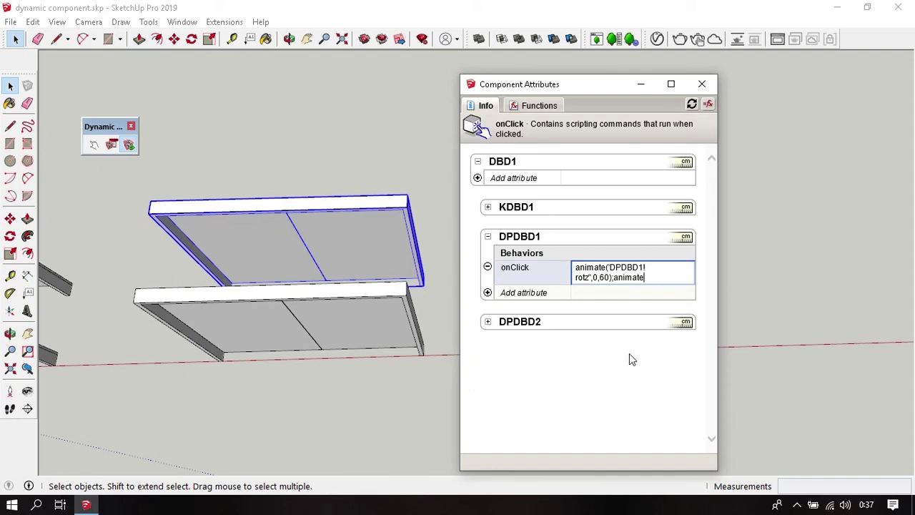
text((')
text(DP)
text(DBD)
text(2)
text(!)
text(rot)
text(z)
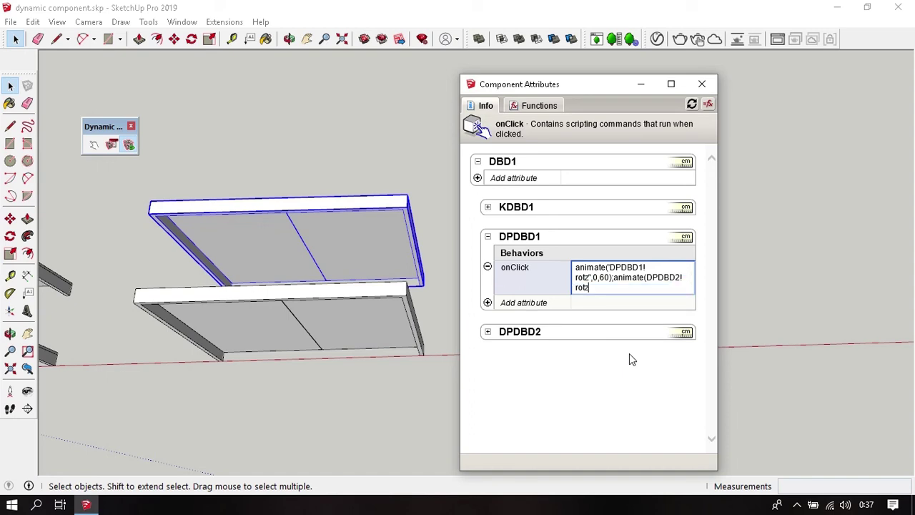
text(')
key(Up)
key(Right)
key(Right)
key(Right)
key(Right)
key(Right)
key(Right)
key(Right)
key(Right)
key(Right)
key(Right)
key(Right)
key(Right)
text(')
text(,0,)
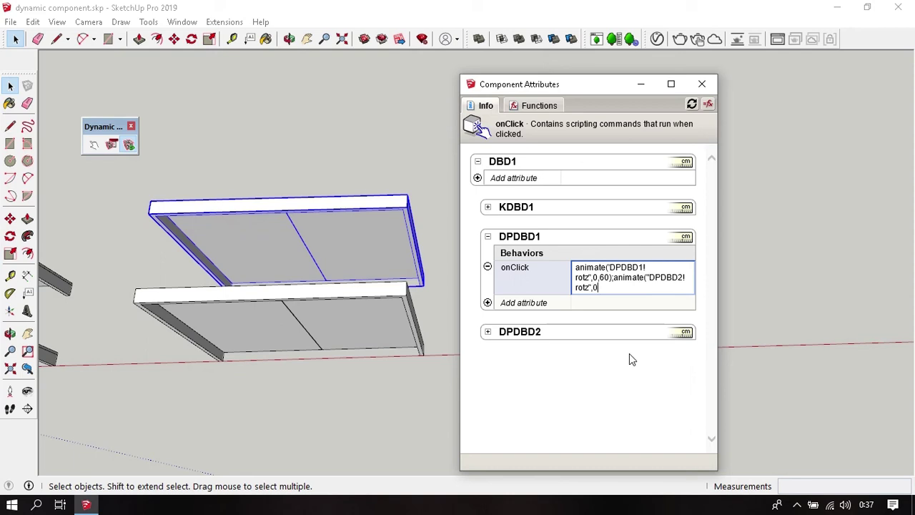
text(60))
key(ctrl+a)
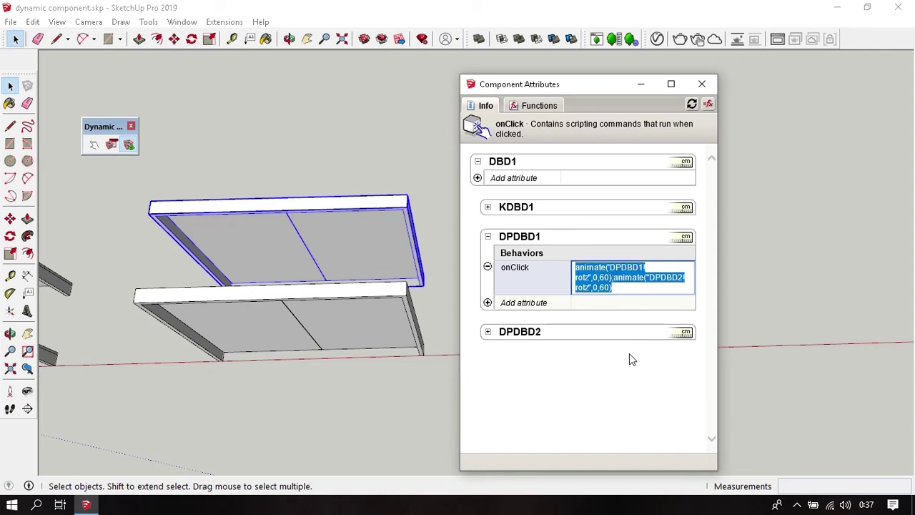
key(Return)
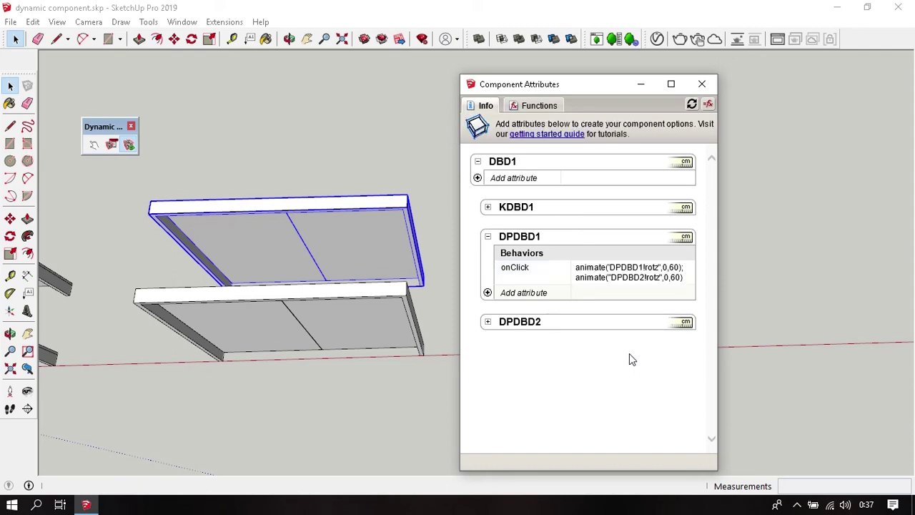
Step: Add an onClick behaviour to DPDBD2 and paste in the same two-door animate formula
click(488, 323)
click(488, 338)
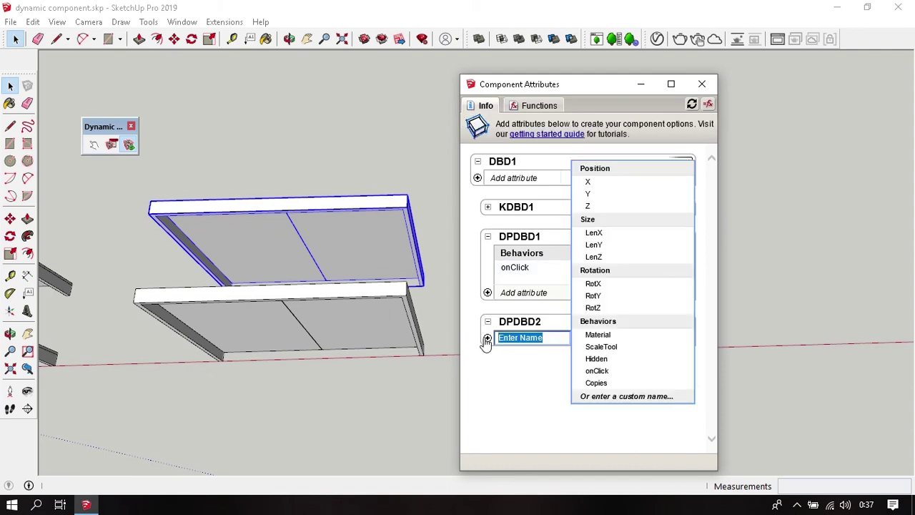
click(624, 371)
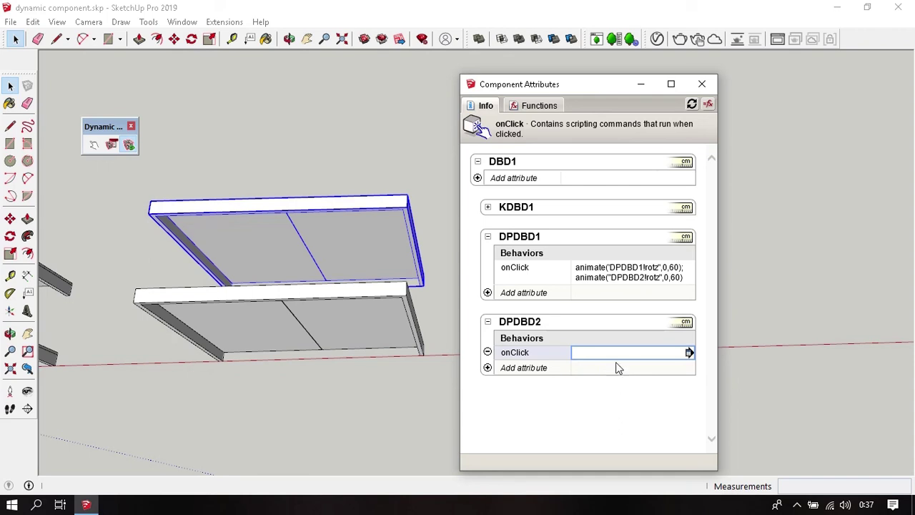
click(618, 358)
key(ctrl+v)
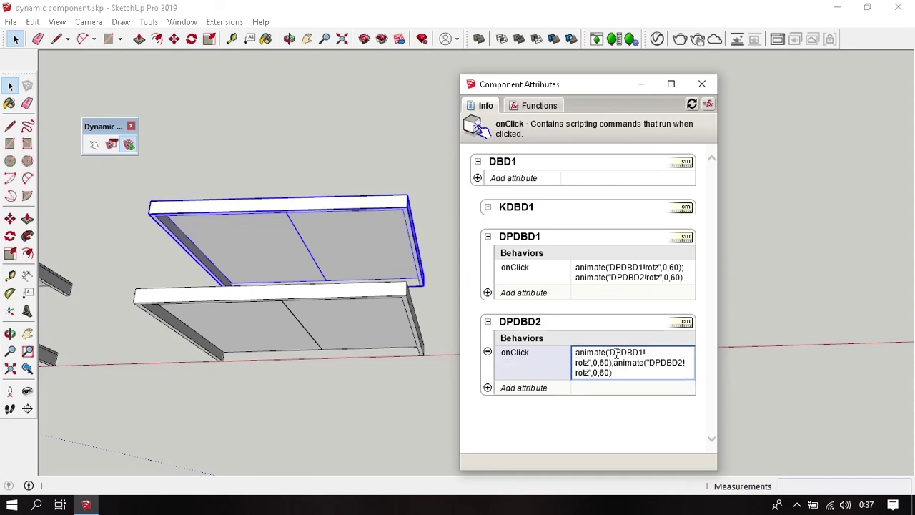
key(Return)
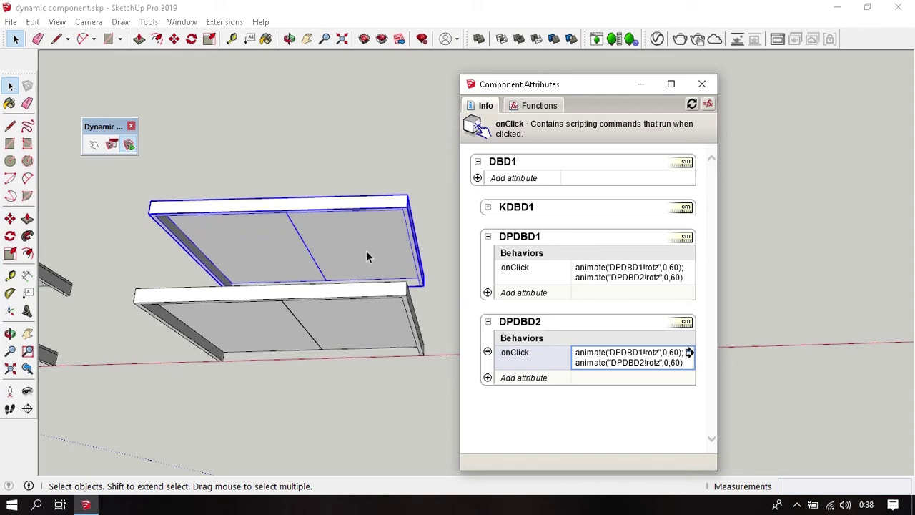
Step: Change DPDBD2's rotz target from 60 to -60 in both doors' onClick formulas
click(671, 282)
click(673, 285)
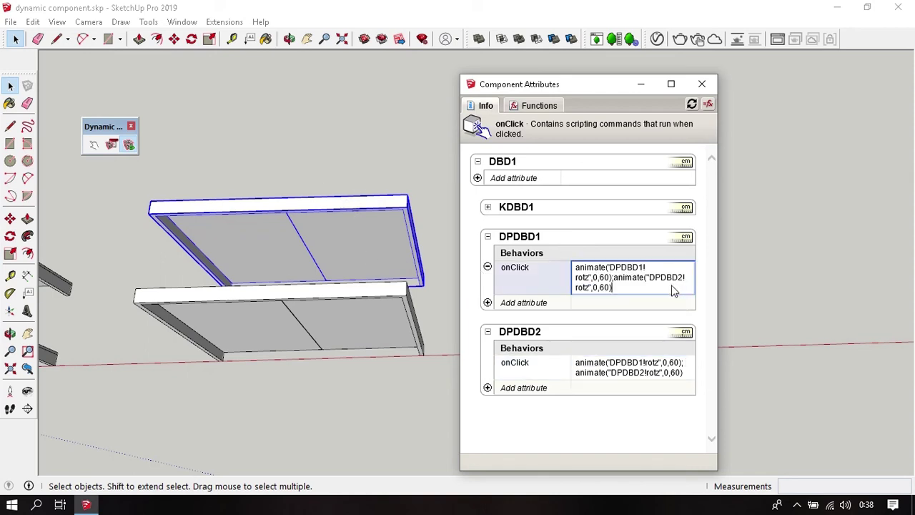
click(601, 288)
text(-)
click(669, 333)
double_click(672, 364)
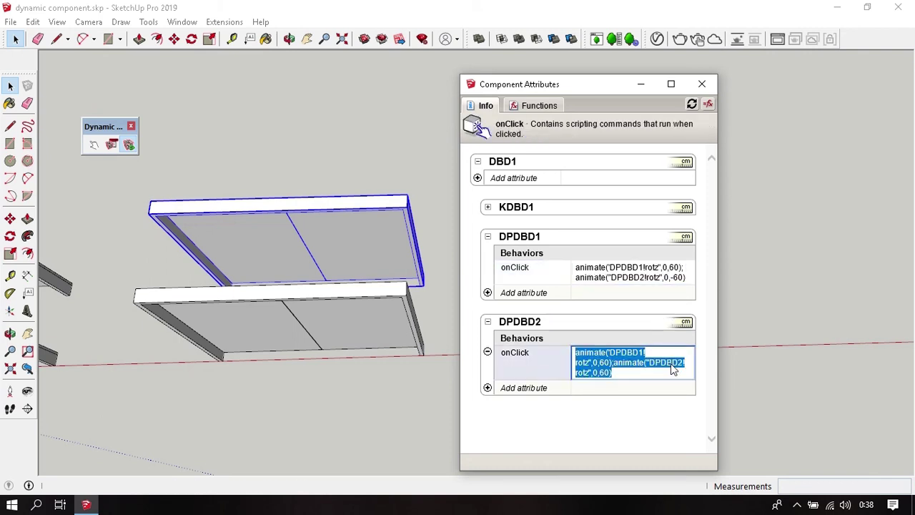
click(599, 372)
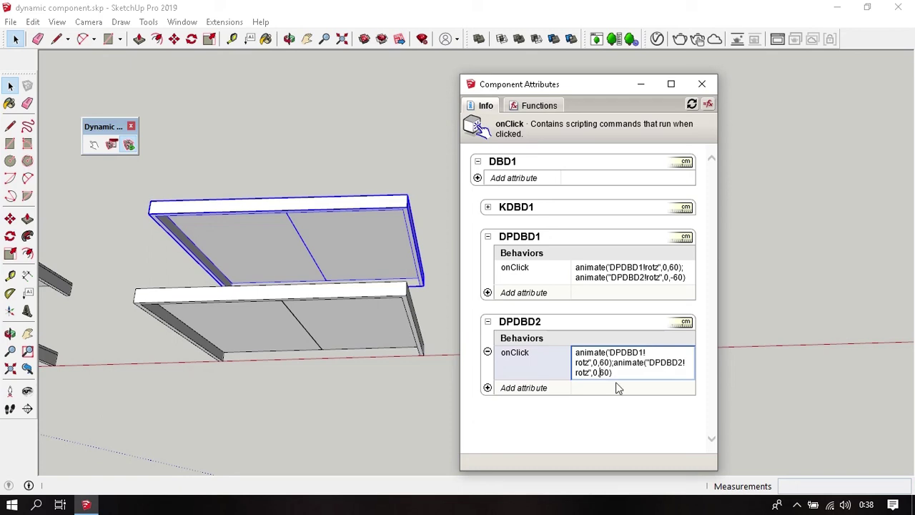
text(-)
click(627, 390)
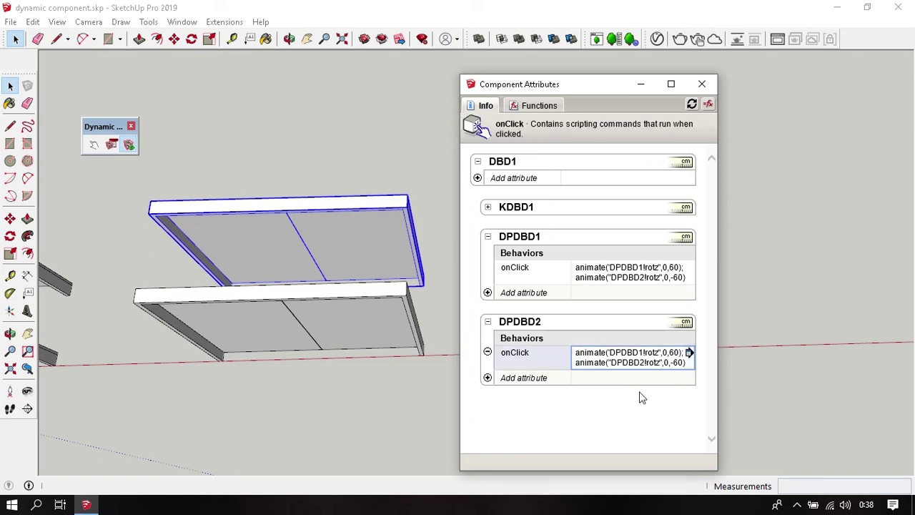
click(422, 135)
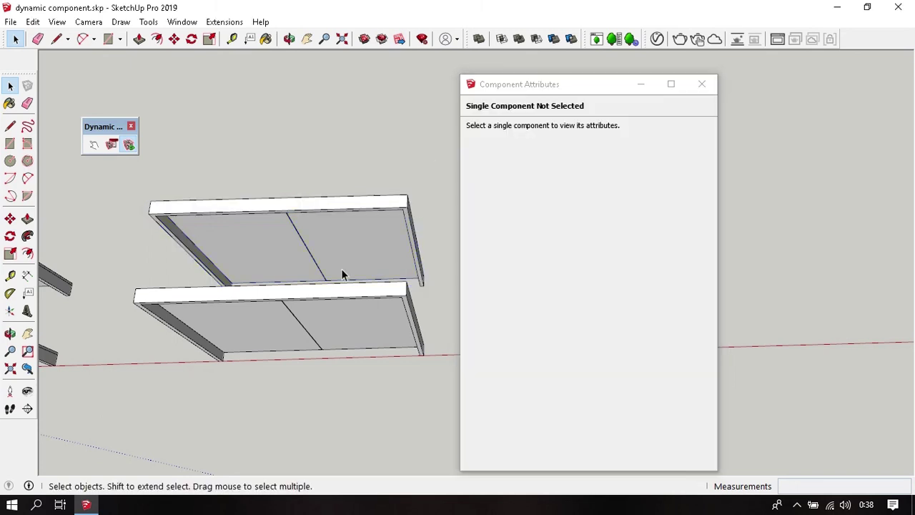
click(94, 144)
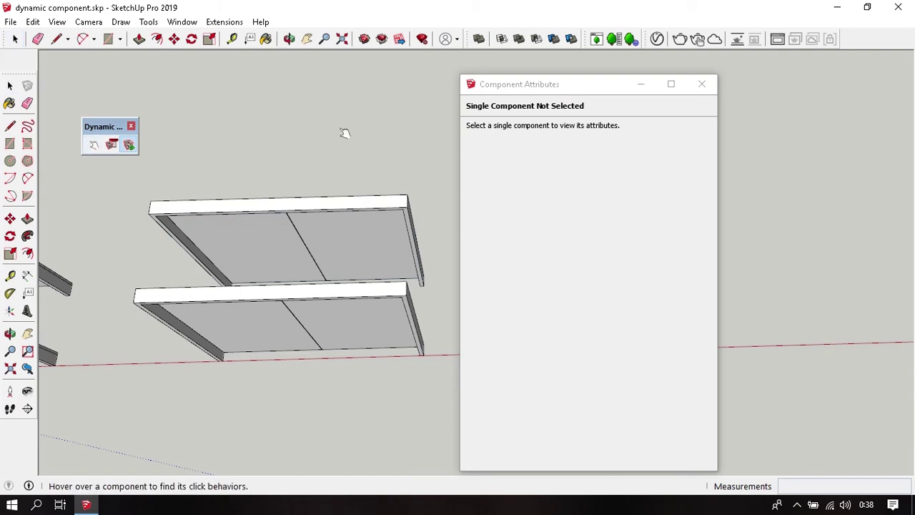
click(311, 242)
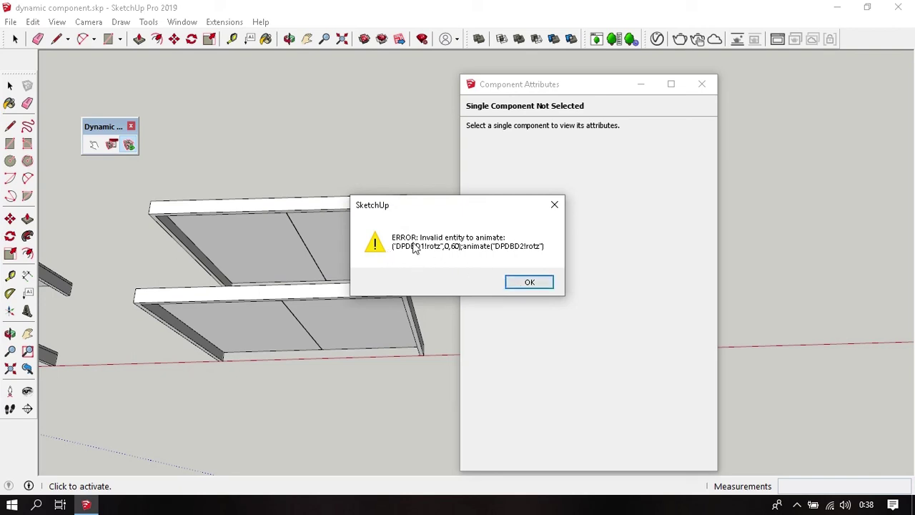
click(550, 285)
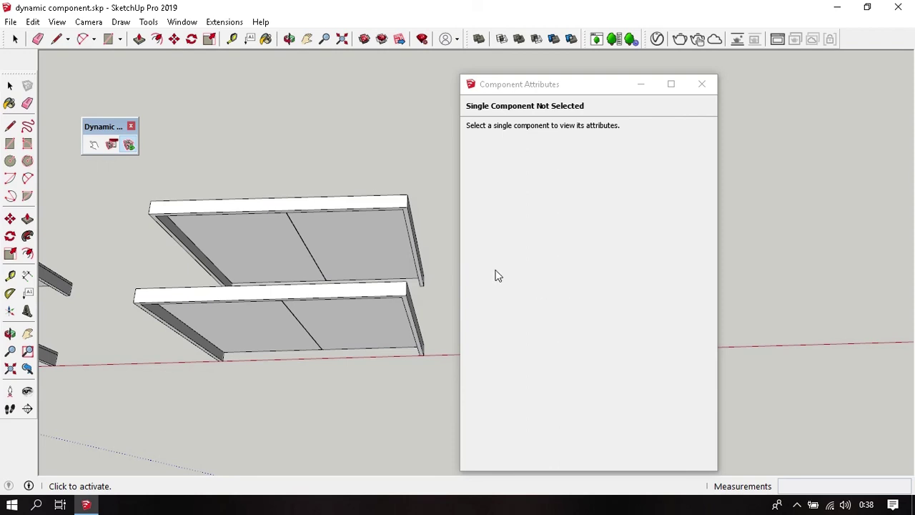
click(333, 260)
click(529, 283)
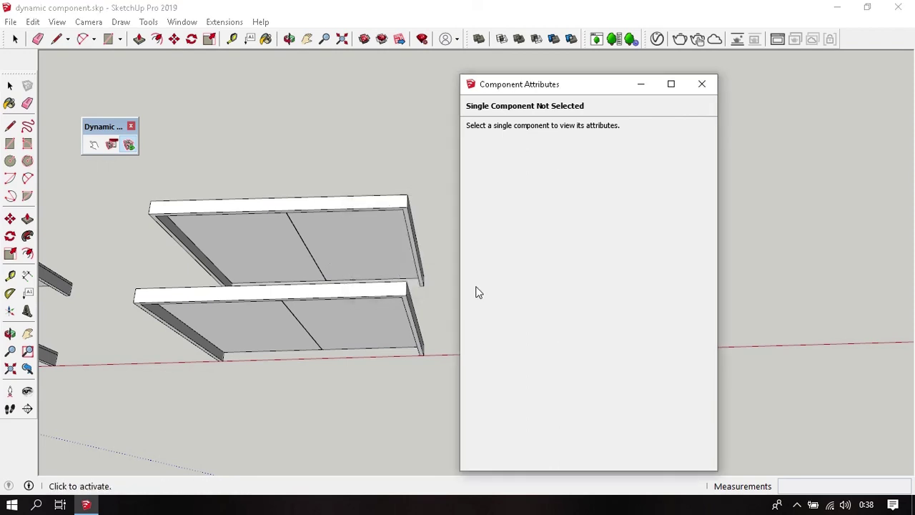
key(space)
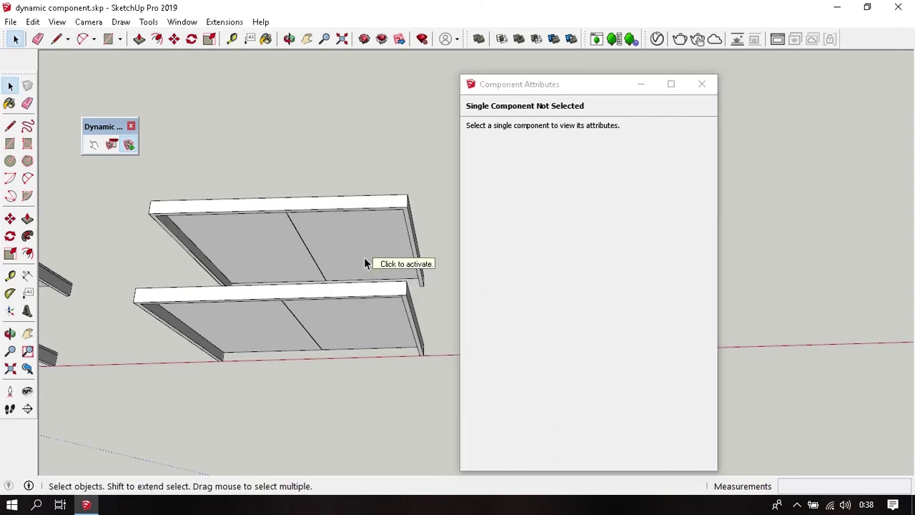
click(364, 257)
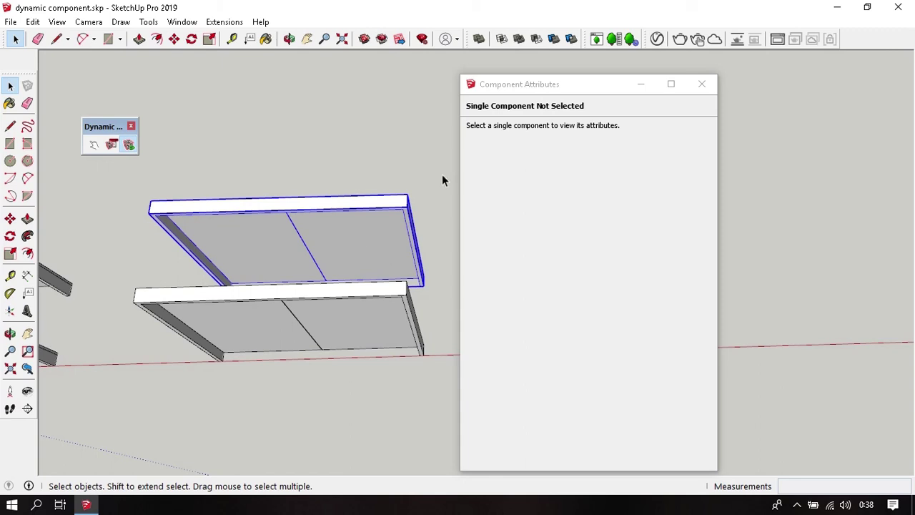
Step: Reopen the top board's attributes and retype the quote before DPDBD1! in its onClick formula
click(702, 84)
click(128, 145)
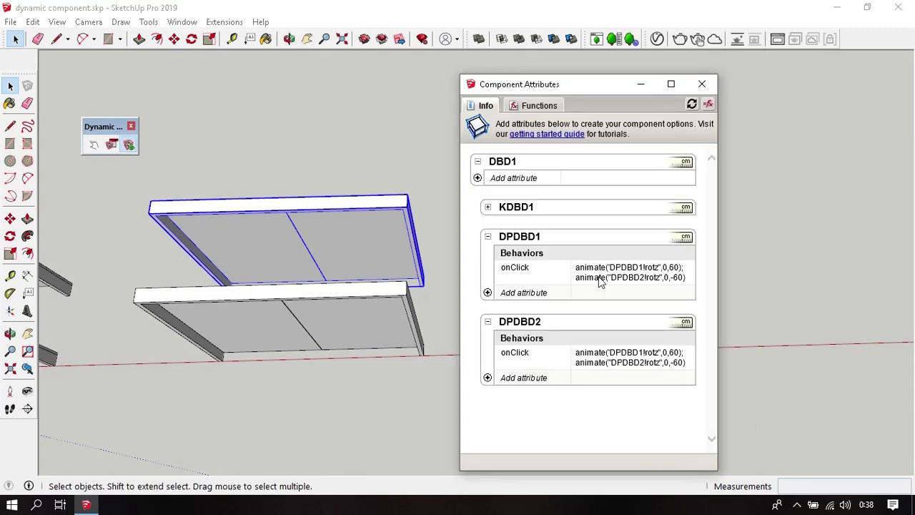
click(627, 279)
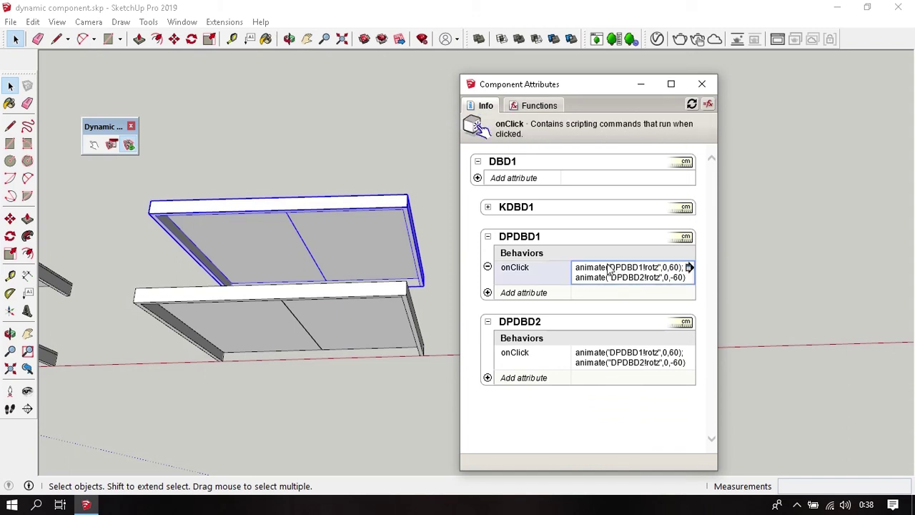
click(613, 273)
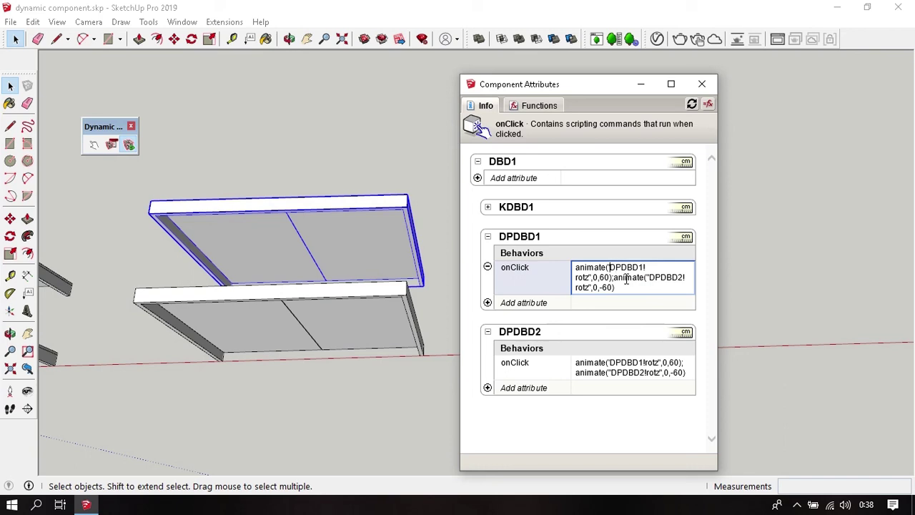
key(BackSpace)
text(")
text(DPDBD2!onClick)
text(DPDBD2!onClick)
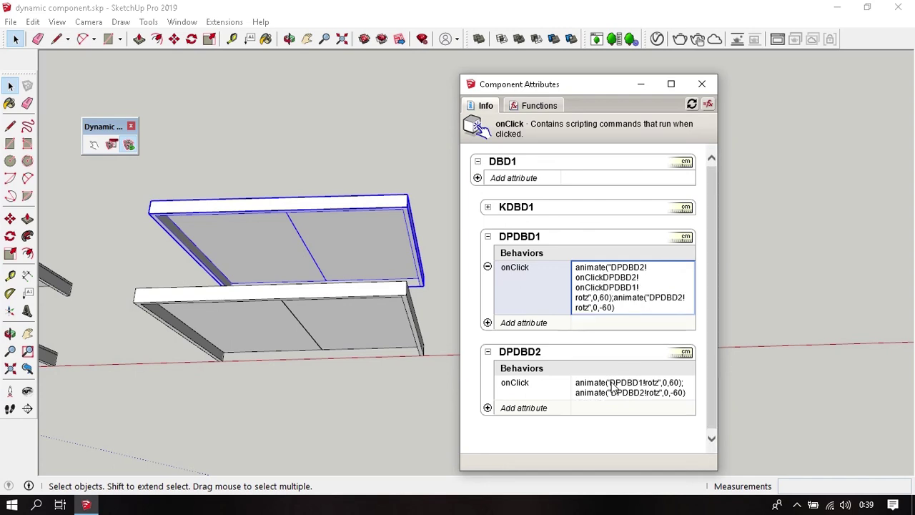
text(DPDBD2!onClick)
key(ctrl+z)
key(ctrl+z)
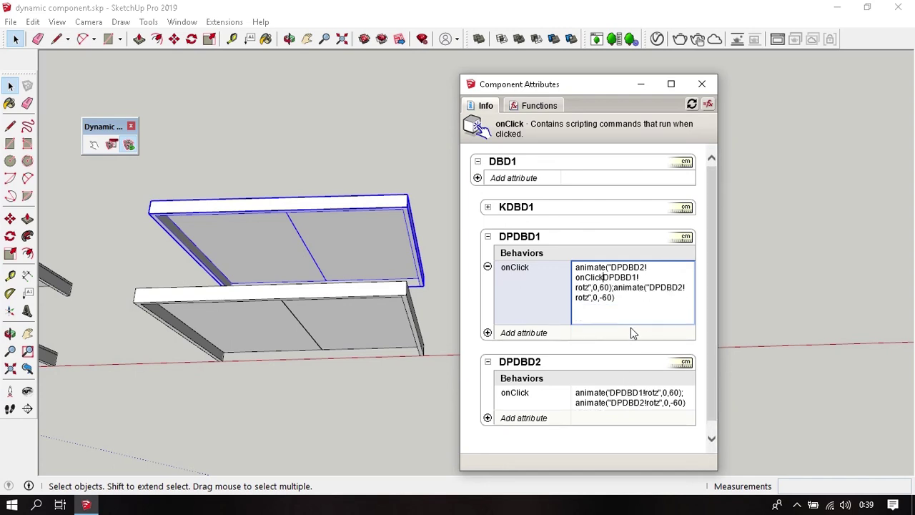
key(ctrl+z)
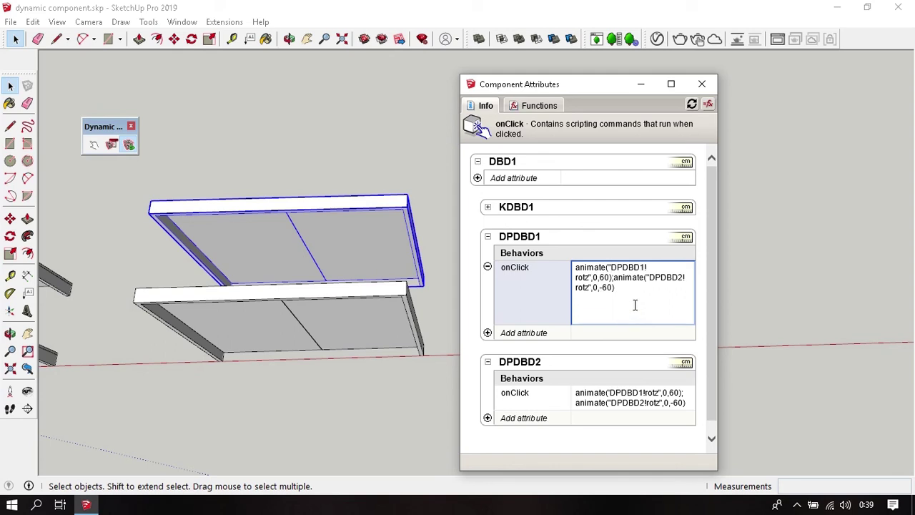
Step: Replace DPDBD1's onClick with a fresh animate formula, retyping its quote and changing the final 60 to -60
key(ctrl+a)
key(BackSpace)
text(animate('DPDBD1!rotz",0,60);animate("DPDBD2!rotz",0,60))
click(610, 269)
key(BackSpace)
text(")
click(601, 289)
text(-)
Step: Copy the corrected formula into DPDBD2's onClick attribute, replacing its old formula
key(ctrl+a)
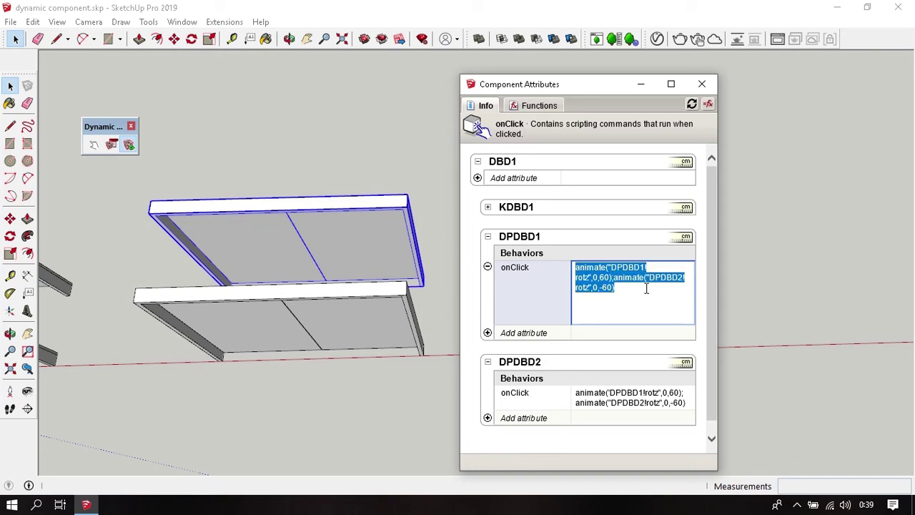
key(Return)
click(626, 365)
key(Delete)
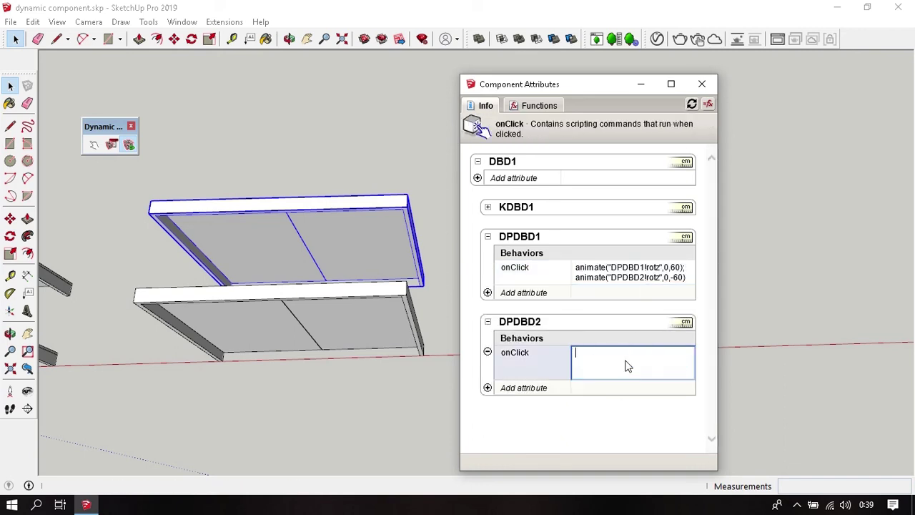
text(animate("DPDBD1!rotz",0,60); animate("DPDBD2!rotz",0,-60))
Step: Click the cabinet with the Interact tool to swing both doors open, then click again to close them
click(445, 187)
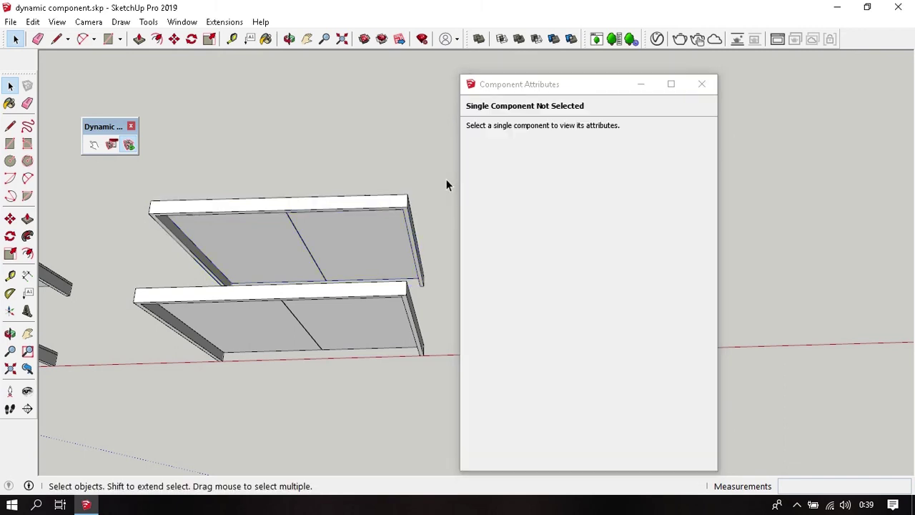
click(93, 145)
click(324, 259)
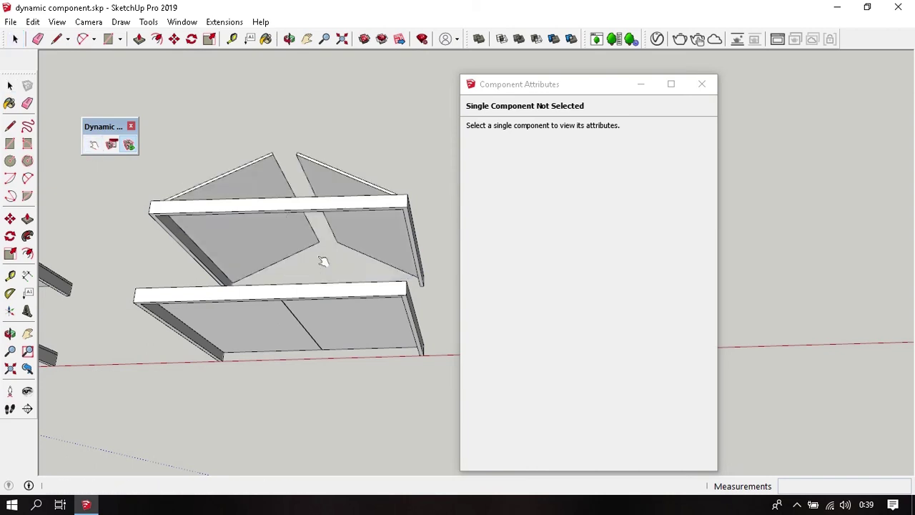
mouse_move(323, 258)
middle_down()
mouse_move(357, 235)
mouse_move(419, 164)
middle_up()
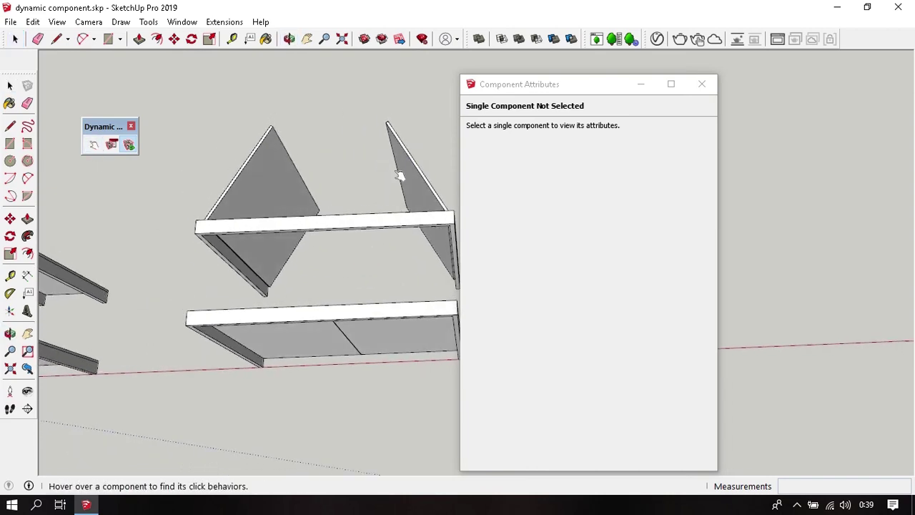
click(403, 176)
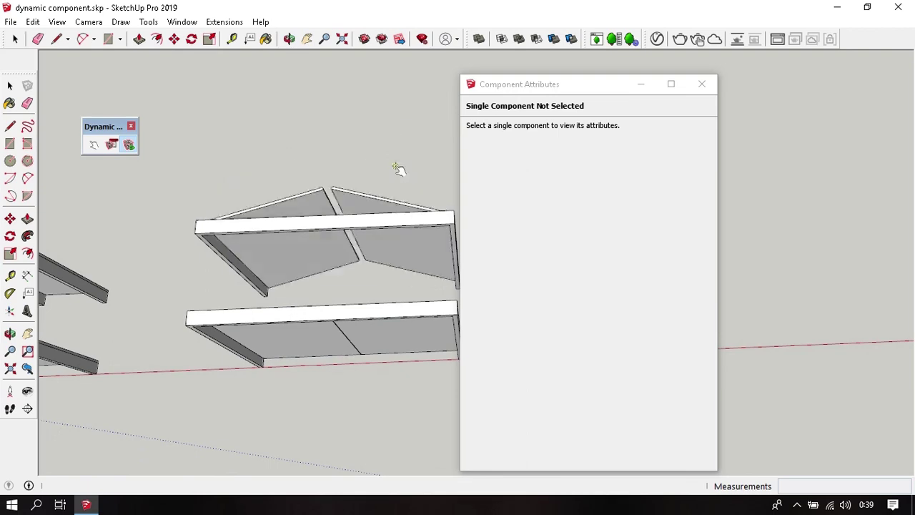
mouse_move(363, 224)
middle_down()
mouse_move(284, 133)
mouse_move(380, 215)
mouse_move(313, 231)
mouse_move(325, 265)
middle_up()
Step: Move the attributes panel further right and orbit to view the shelves from the front
key(space)
scroll(291, 264, up, 2)
scroll(291, 263, up, 2)
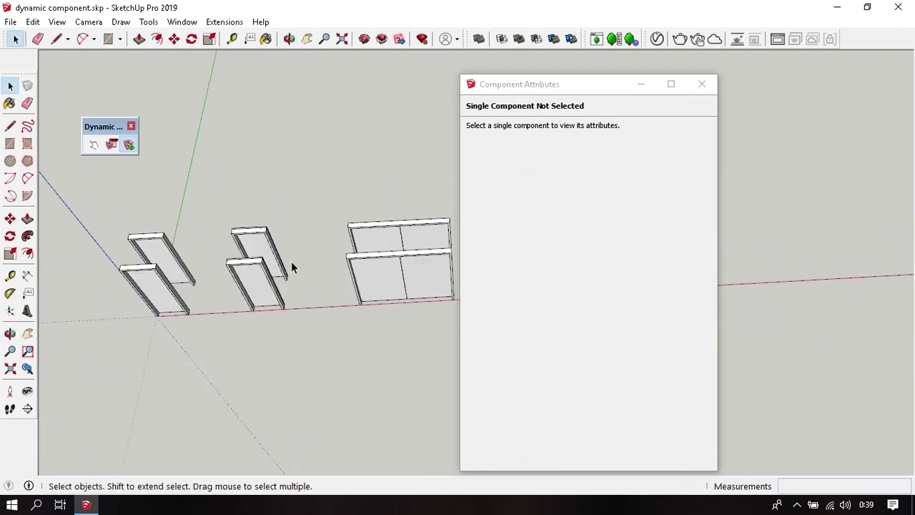
drag(572, 88, 684, 93)
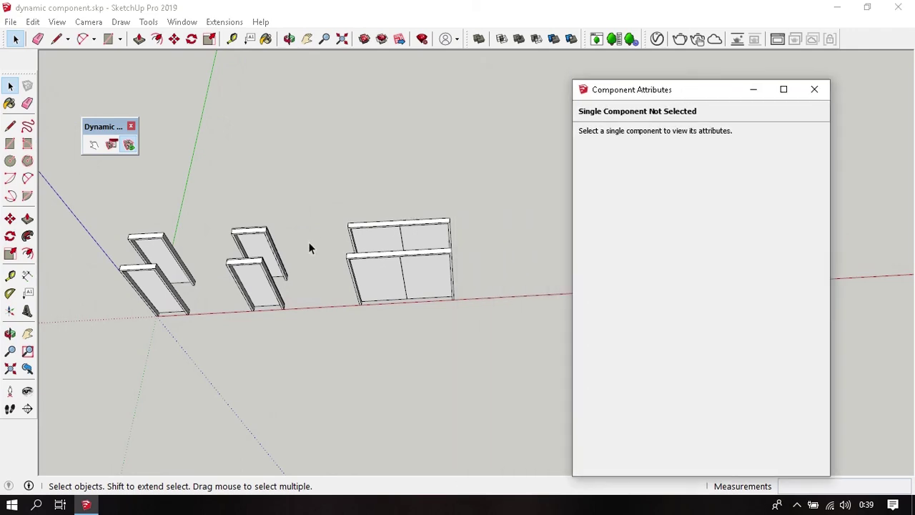
mouse_move(308, 247)
middle_down()
mouse_move(377, 235)
mouse_move(399, 293)
middle_up()
mouse_move(382, 231)
middle_down()
mouse_move(346, 307)
mouse_move(374, 256)
mouse_move(339, 243)
mouse_move(336, 262)
middle_up()
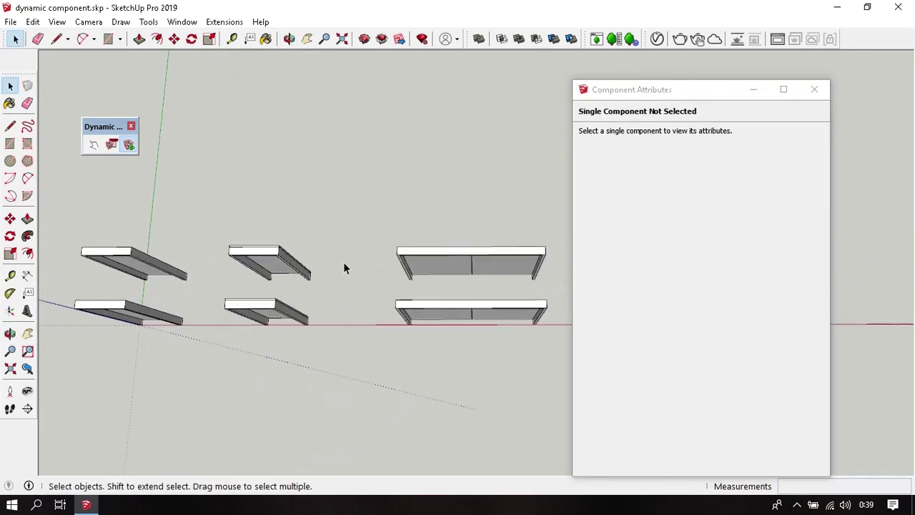